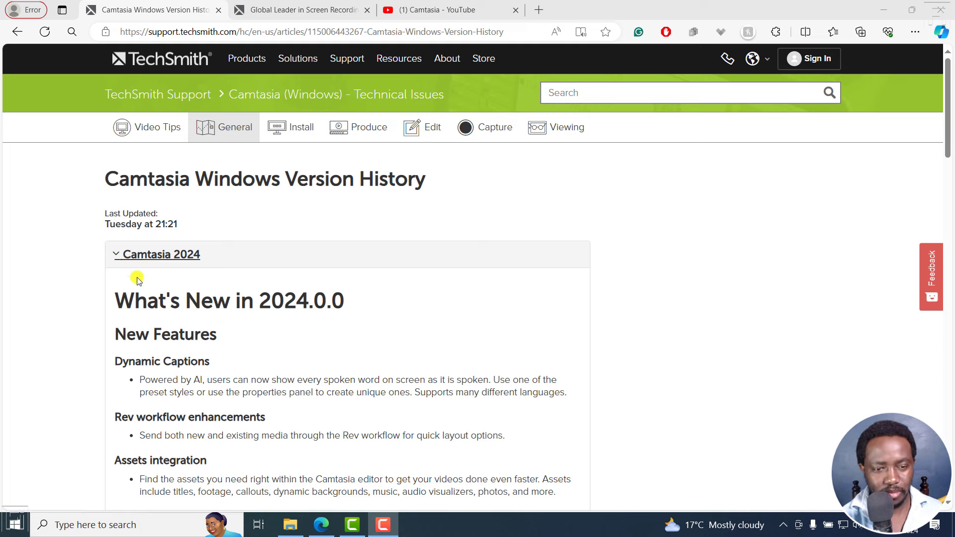
Read the Dynamic Captions and Rev workflow enhancements entries in the Camtasia 2024 new features list
{"action": "left_click_drag", "start_coordinate": [114, 333], "coordinate": [210, 361]}
{"action": "left_click", "coordinate": [254, 371]}
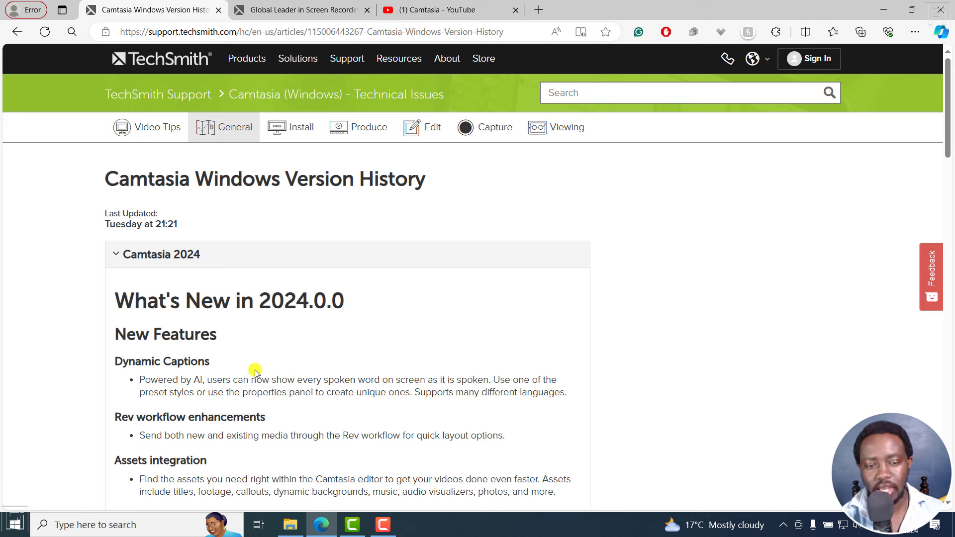
{"action": "left_click_drag", "start_coordinate": [276, 381], "coordinate": [414, 380]}
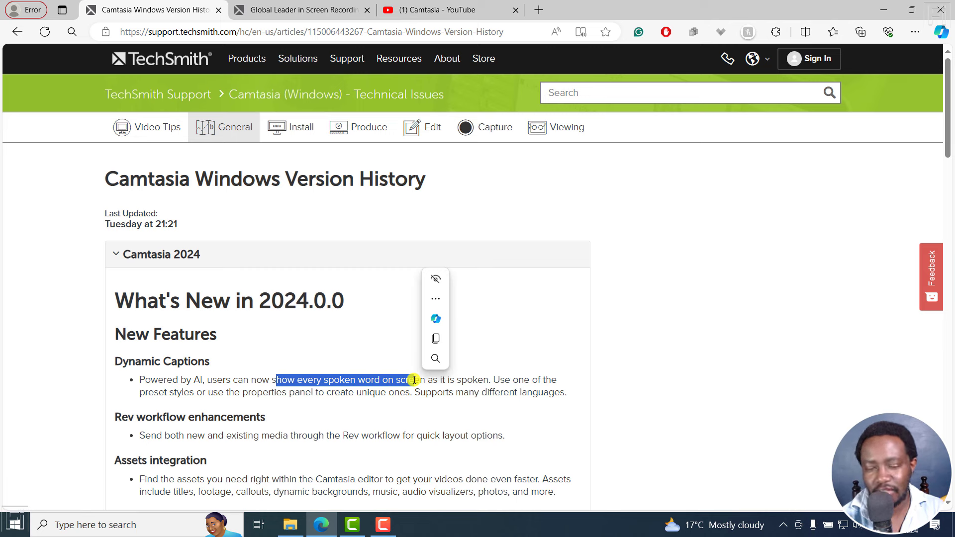
{"action": "left_click", "coordinate": [160, 398]}
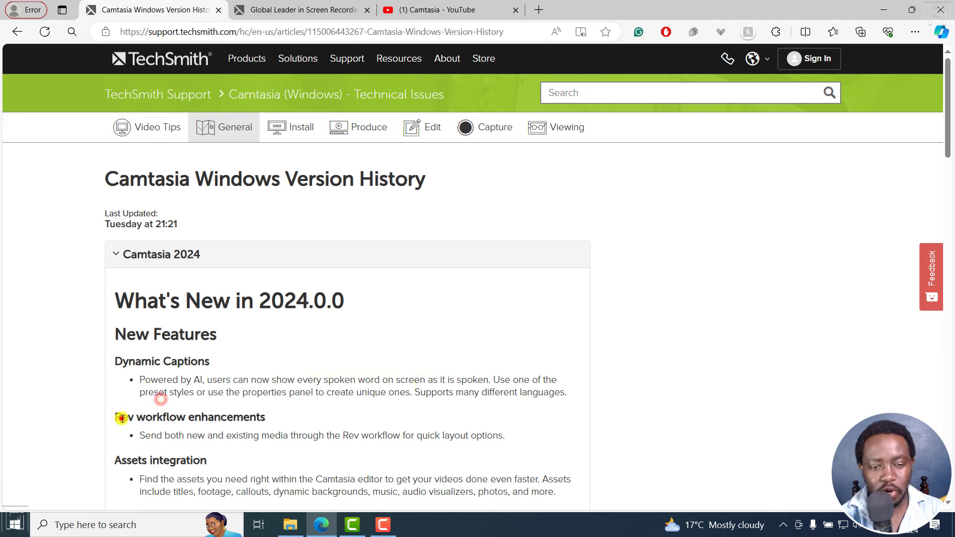
{"action": "left_click_drag", "start_coordinate": [122, 418], "coordinate": [271, 435]}
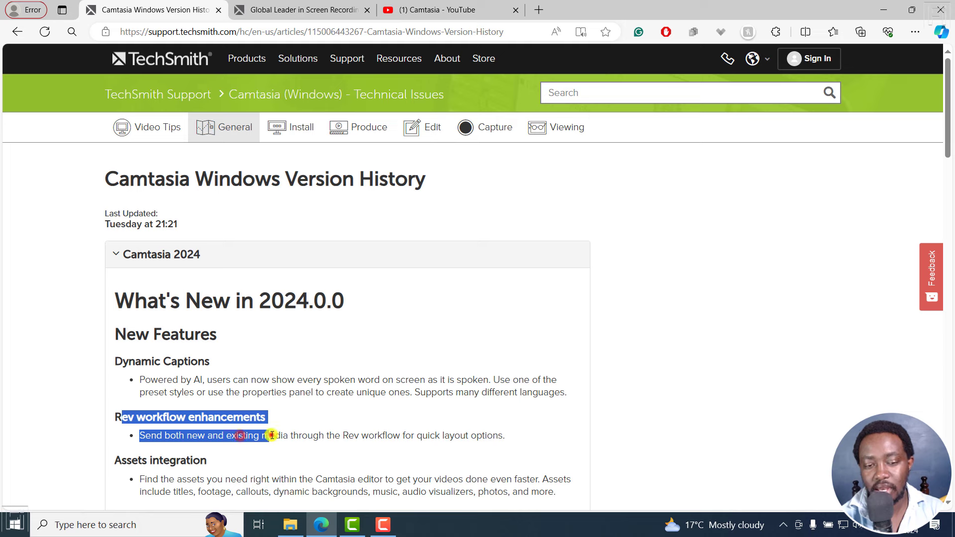
{"action": "left_click_drag", "start_coordinate": [184, 437], "coordinate": [491, 433]}
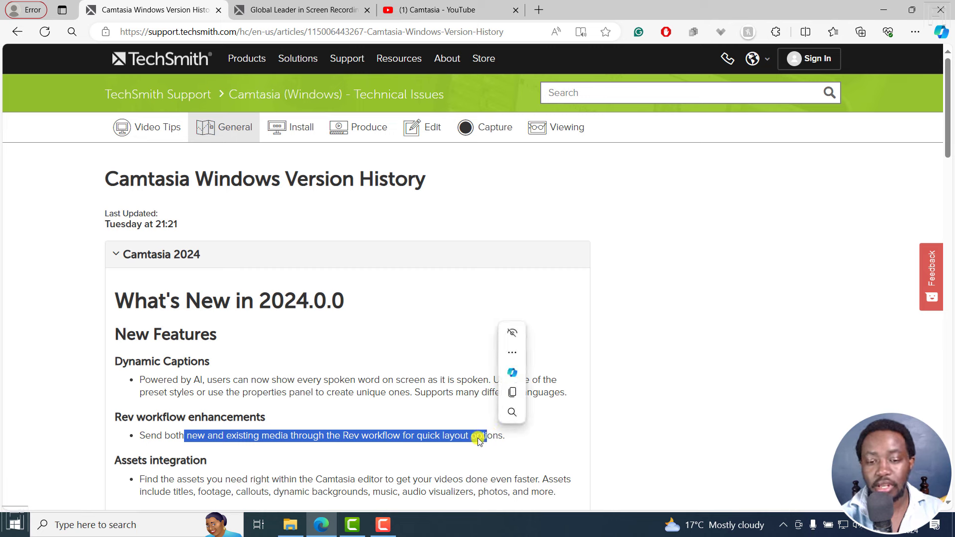
{"action": "left_click", "coordinate": [469, 452]}
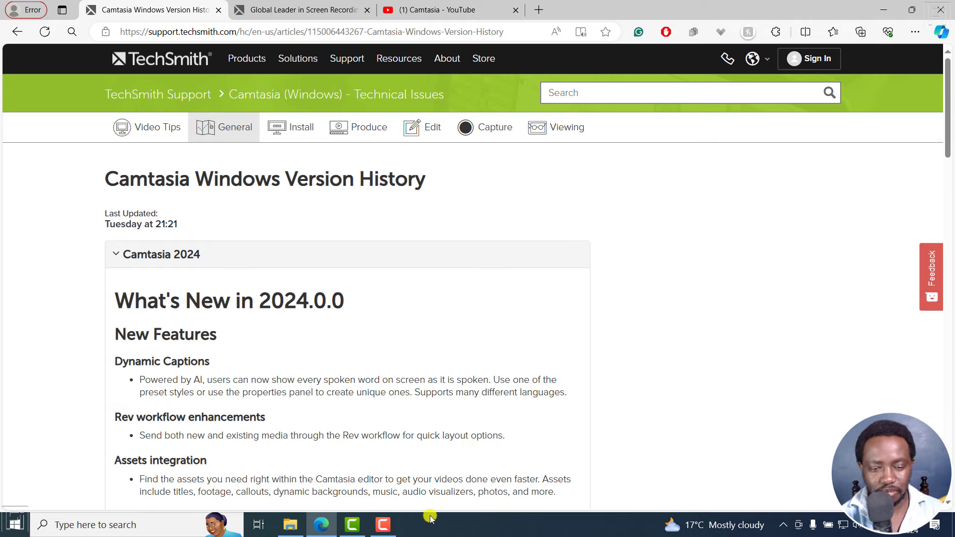
Switch to Camtasia, import Filmora 13 - Payment.trec into Camtasia Rev, and minimize the browser and folder windows behind it
{"action": "left_click", "coordinate": [349, 530]}
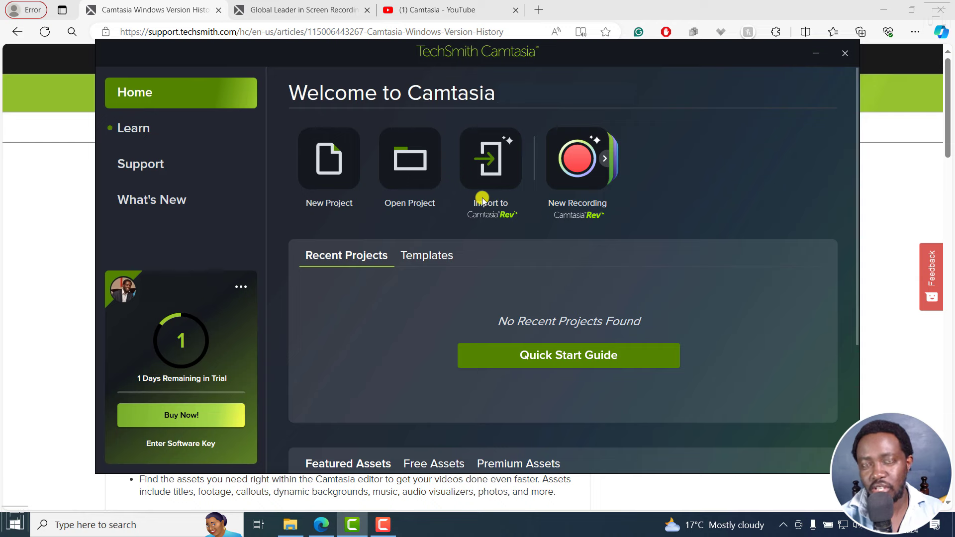
{"action": "left_click", "coordinate": [497, 164]}
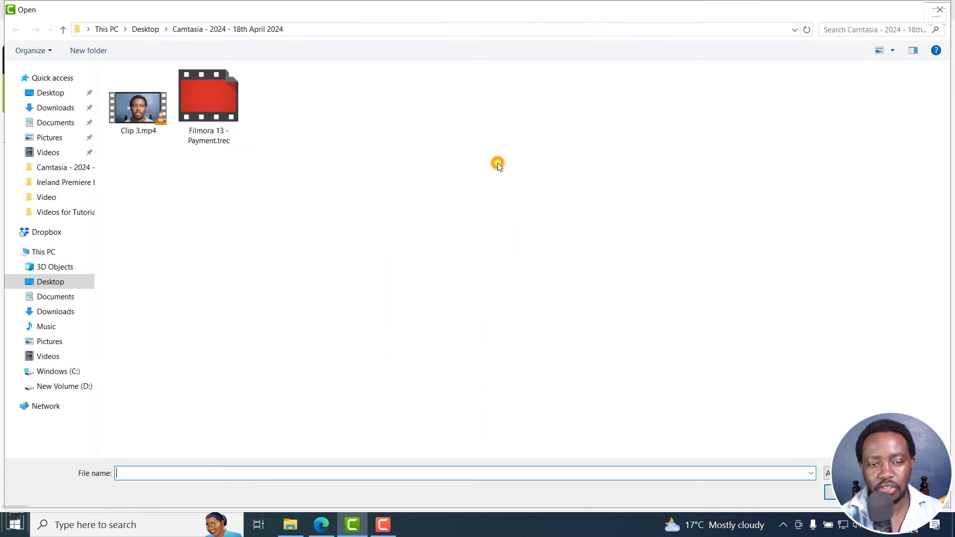
{"action": "left_click", "coordinate": [142, 123]}
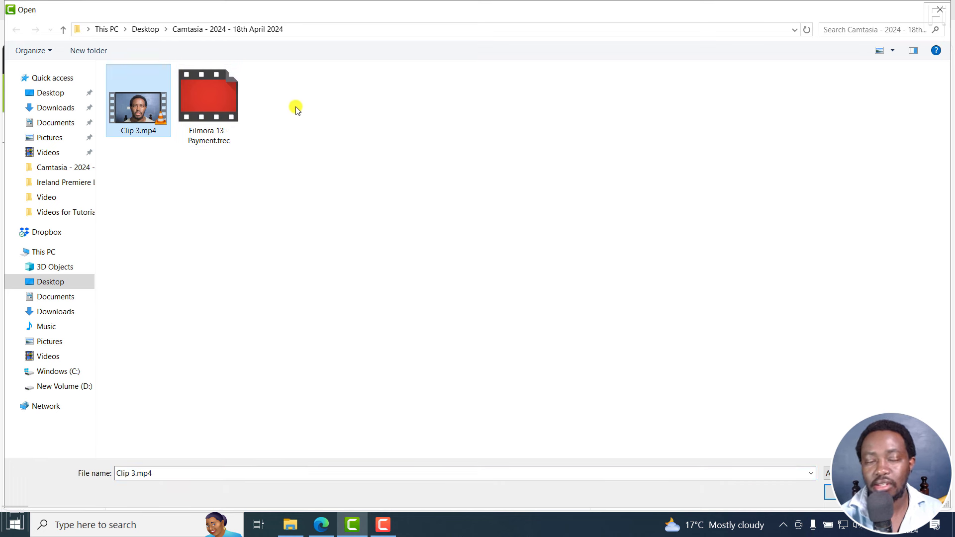
{"action": "left_click", "coordinate": [222, 102]}
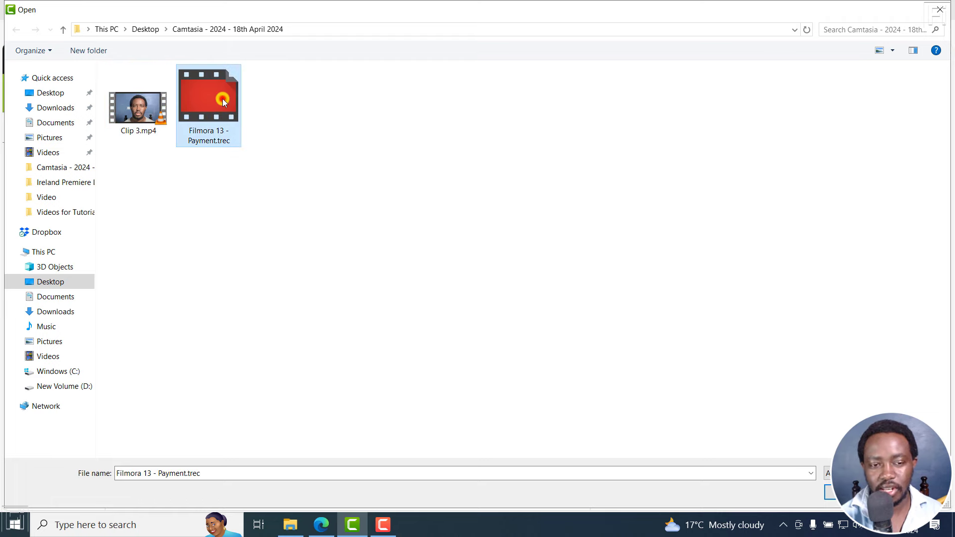
{"action": "left_click", "coordinate": [831, 493]}
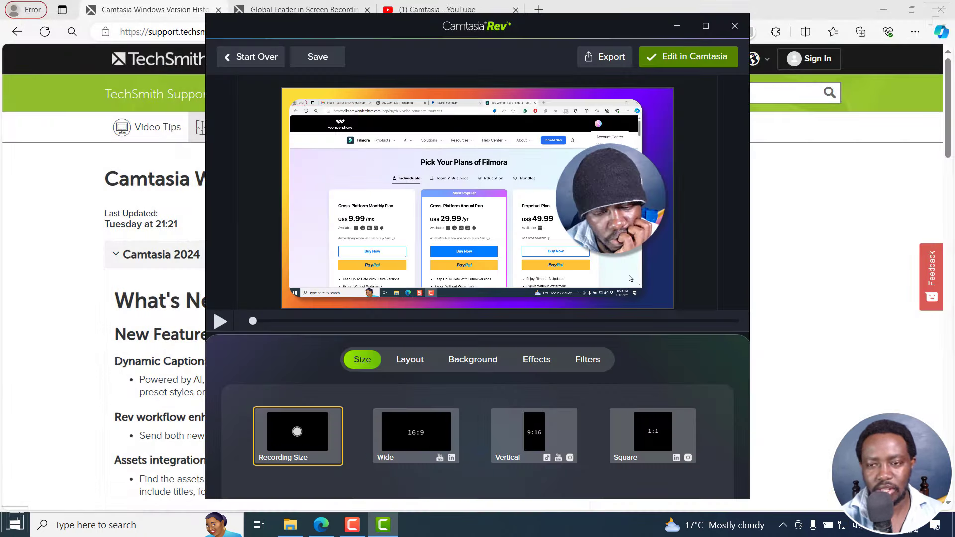
{"action": "left_click", "coordinate": [883, 10]}
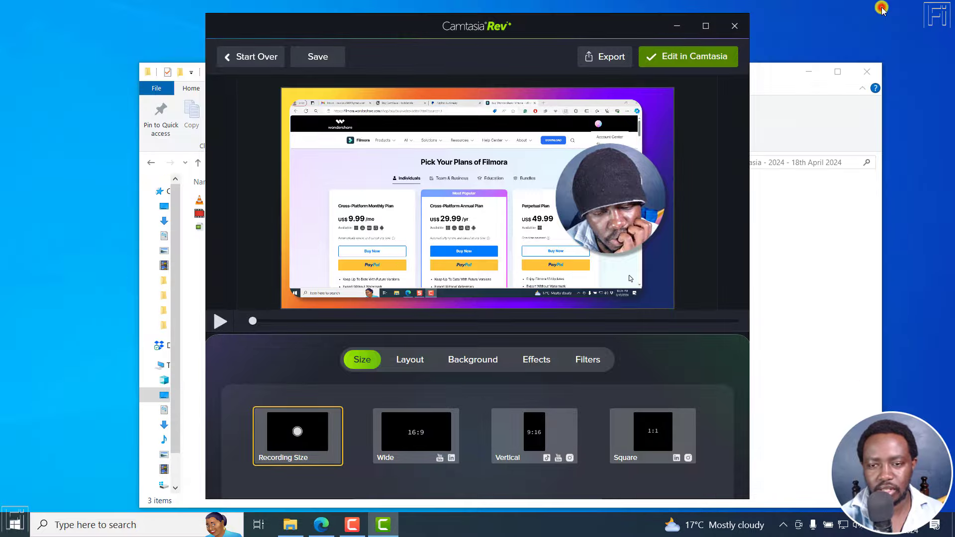
{"action": "left_click", "coordinate": [807, 71]}
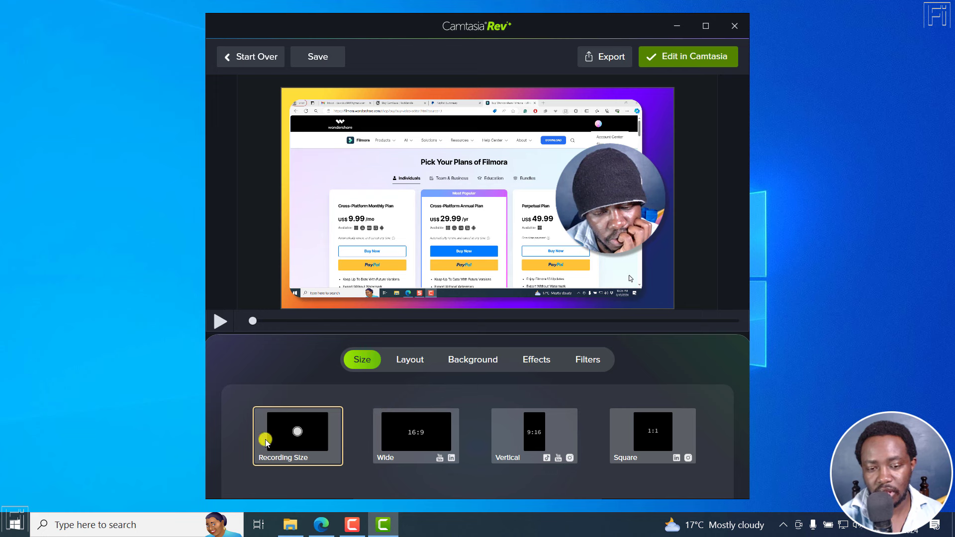
Try the Wide, Vertical and Square sizes for the video, and return it to Recording Size
{"action": "left_click", "coordinate": [391, 442]}
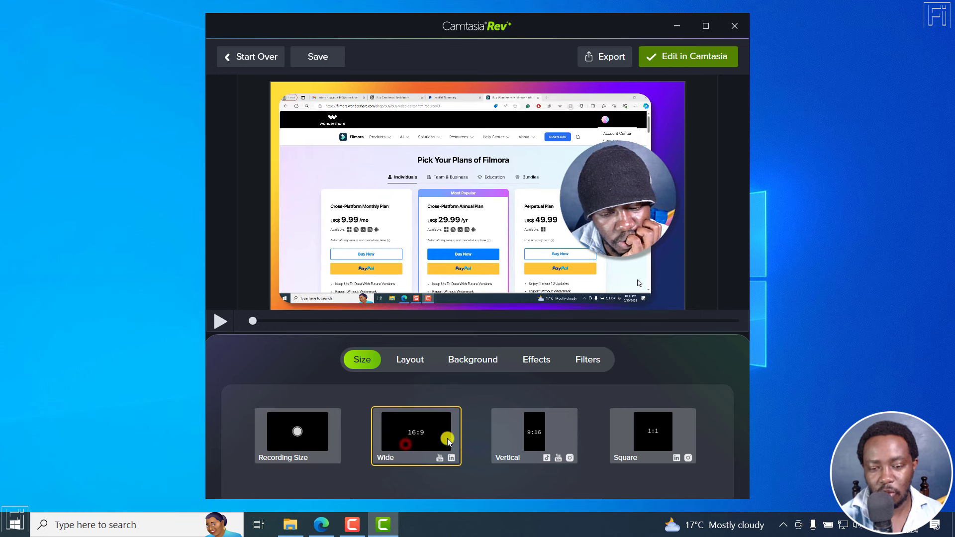
{"action": "left_click", "coordinate": [525, 442]}
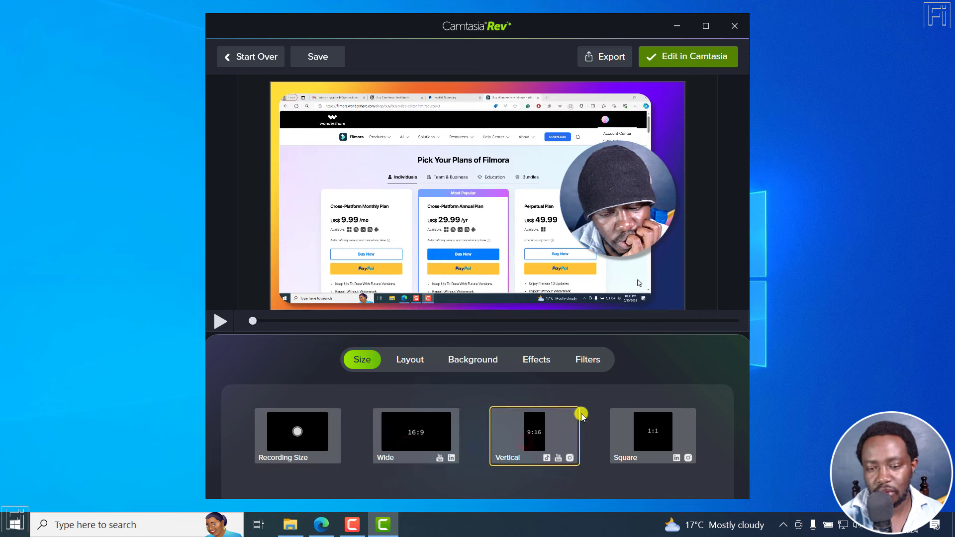
{"action": "left_click", "coordinate": [656, 440]}
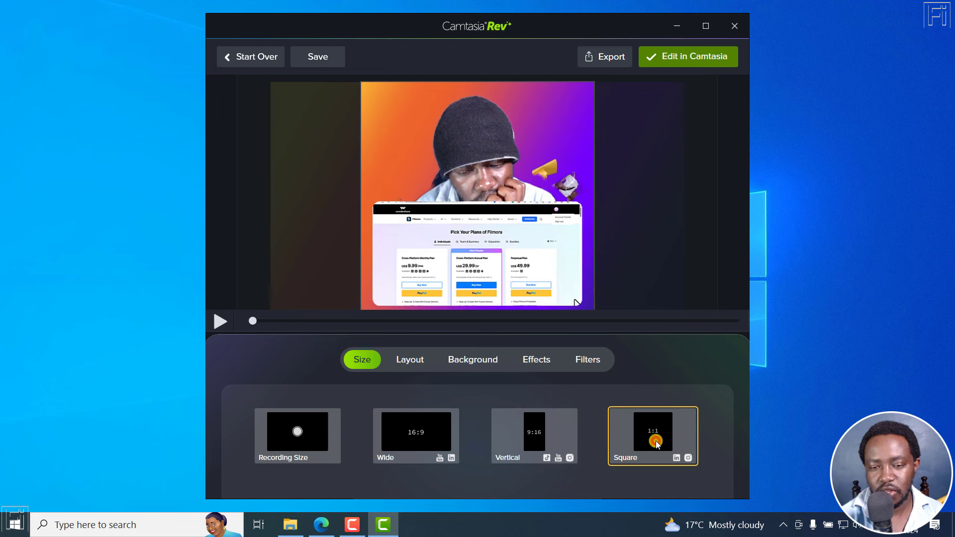
{"action": "left_click", "coordinate": [287, 441]}
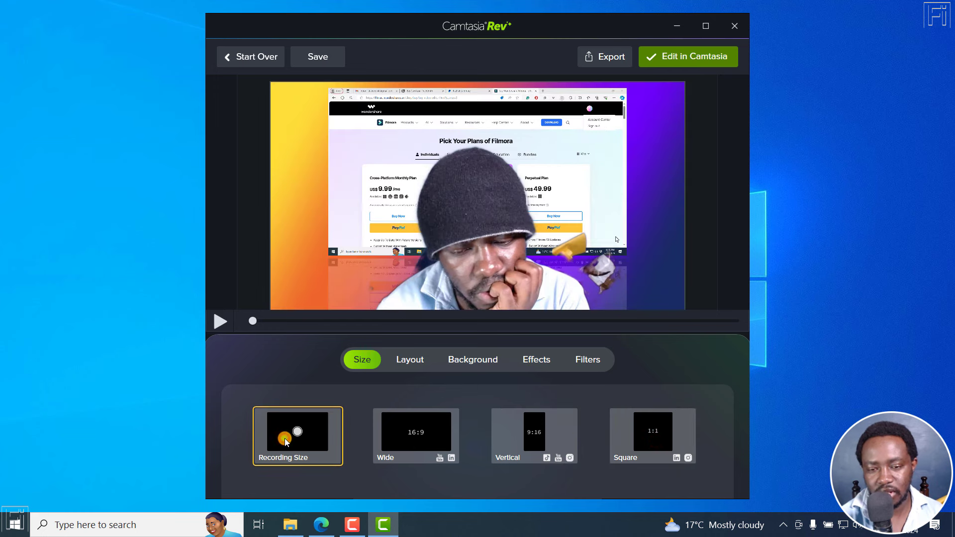
{"action": "left_click", "coordinate": [423, 432]}
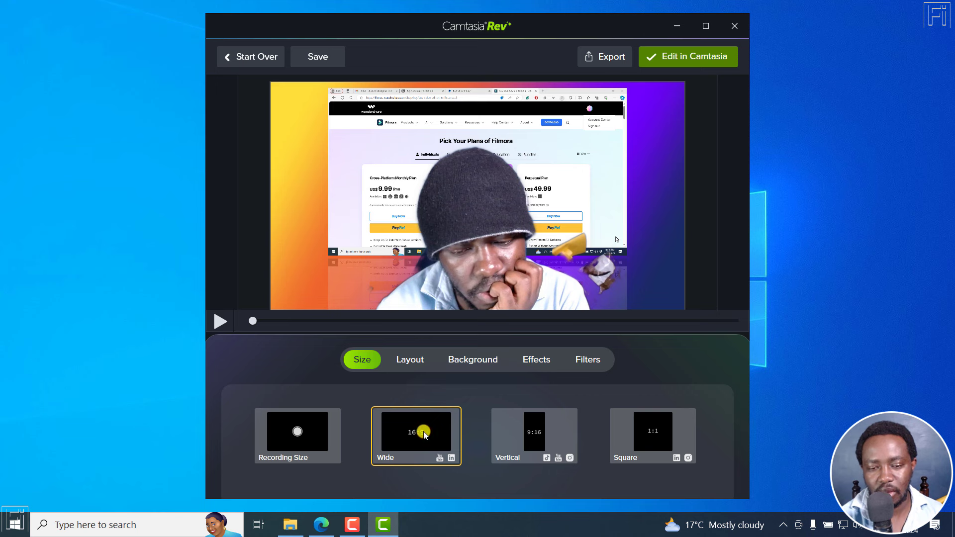
{"action": "left_click", "coordinate": [291, 432]}
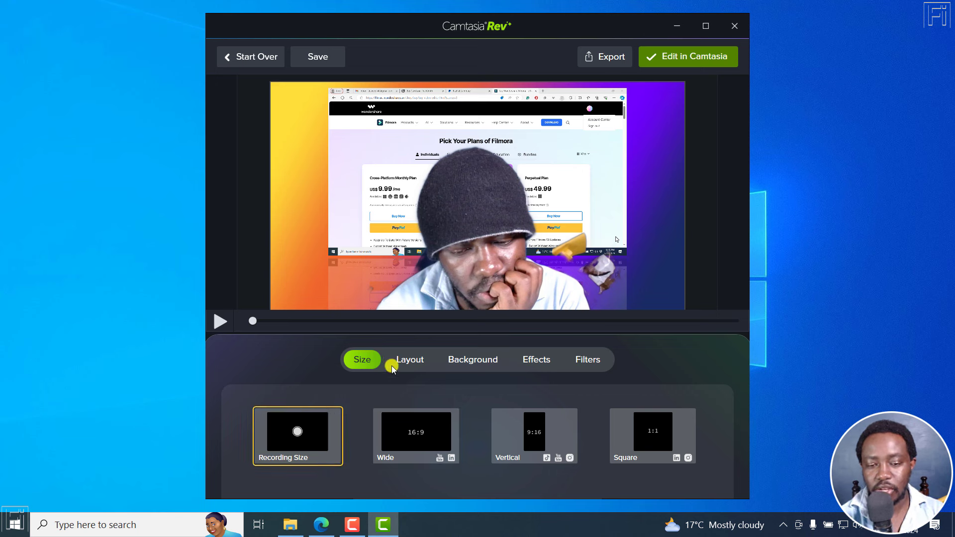
Apply the layout with a circular webcam overlapping the right edge of the screen recording, and look through the remaining layouts
{"action": "left_click", "coordinate": [406, 359]}
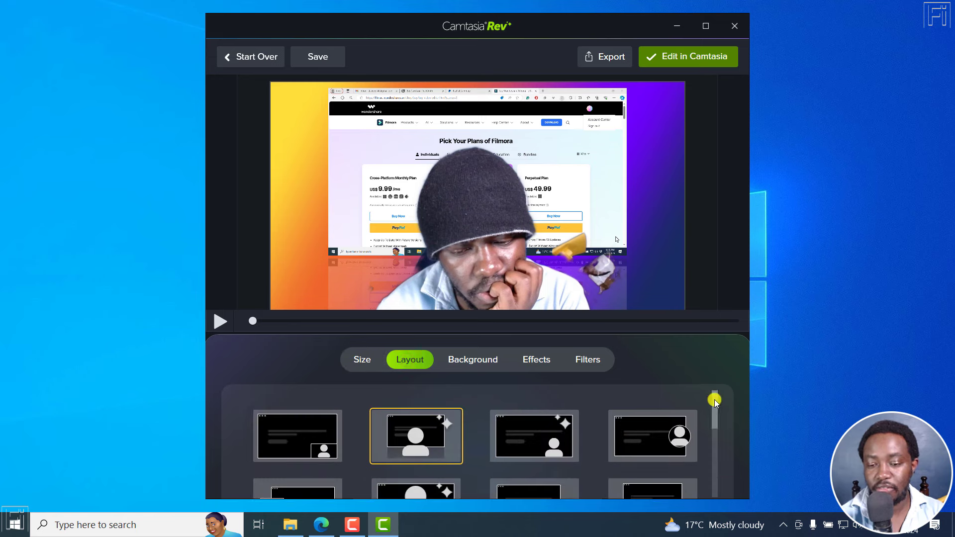
{"action": "mouse_move", "coordinate": [714, 402]}
{"action": "left_mouse_down"}
{"action": "mouse_move", "coordinate": [716, 428]}
{"action": "mouse_move", "coordinate": [727, 401]}
{"action": "left_mouse_up"}
{"action": "left_click", "coordinate": [656, 455]}
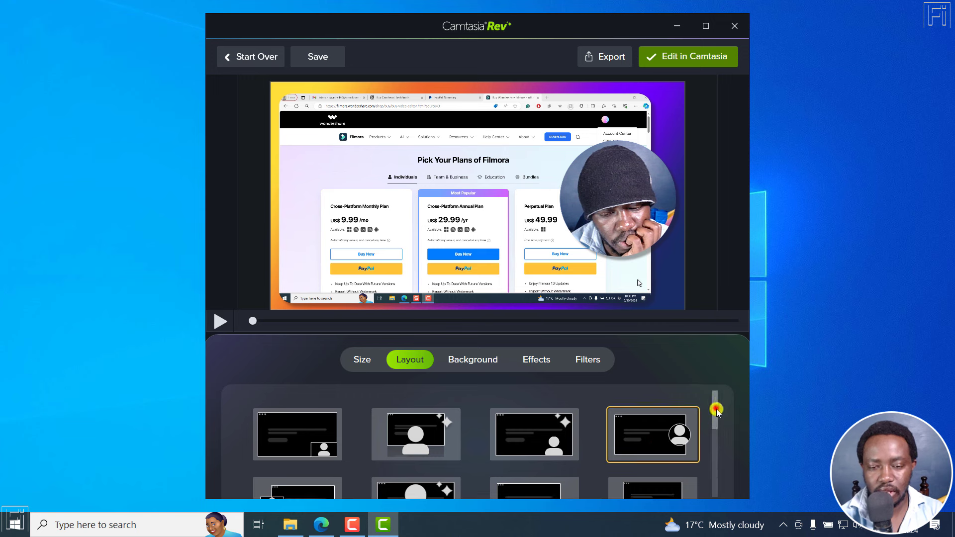
{"action": "left_click_drag", "start_coordinate": [714, 408], "coordinate": [716, 488]}
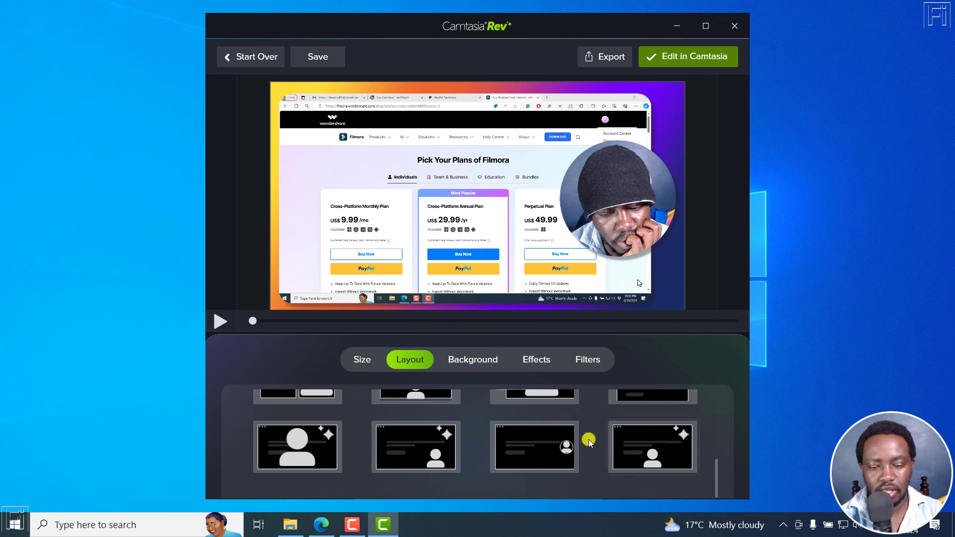
Set the video's background to the dark purple starfield near the end of the background collection
{"action": "left_click", "coordinate": [453, 361]}
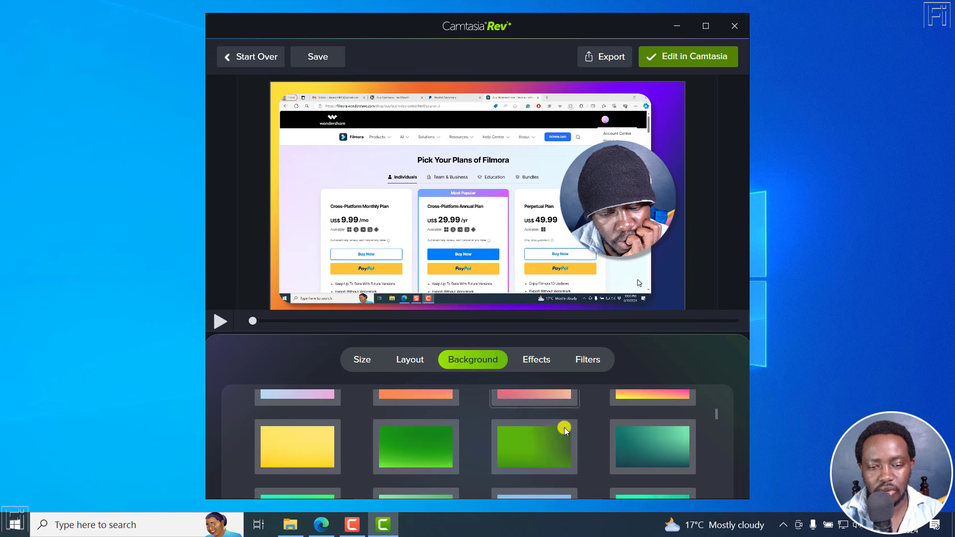
{"action": "left_click_drag", "start_coordinate": [718, 413], "coordinate": [720, 491]}
{"action": "left_click", "coordinate": [546, 485]}
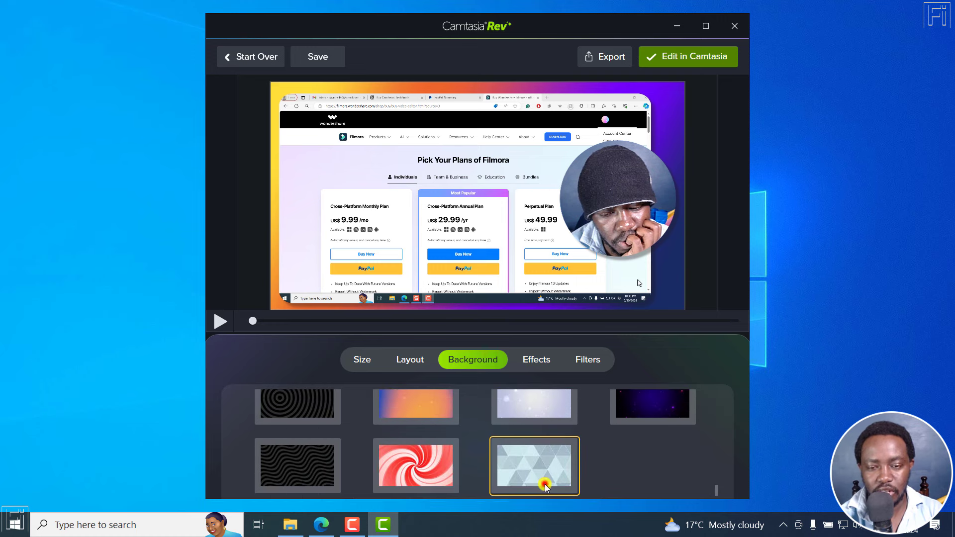
{"action": "left_click", "coordinate": [529, 405]}
{"action": "left_click", "coordinate": [639, 442]}
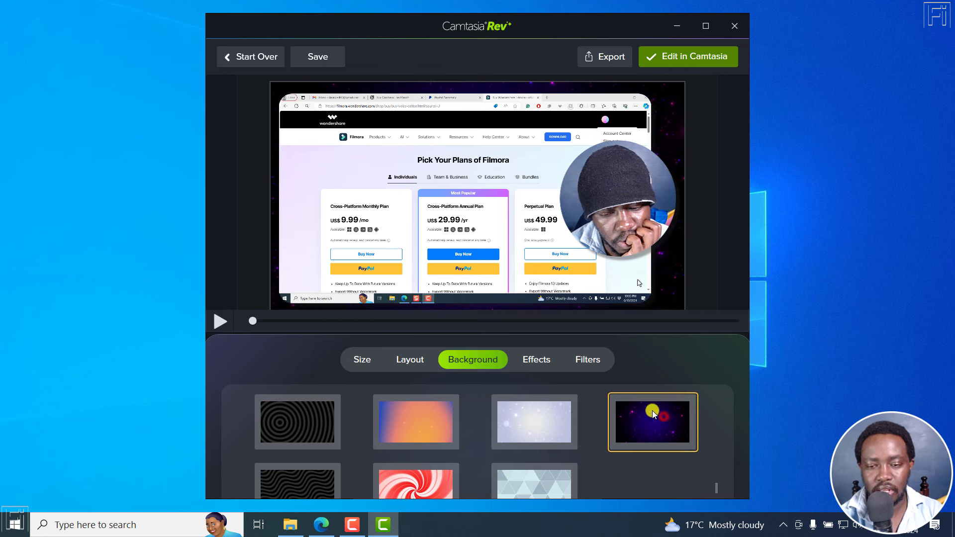
Look through the available effects, and apply the Binary Loop filter to the webcam footage
{"action": "left_click", "coordinate": [537, 359]}
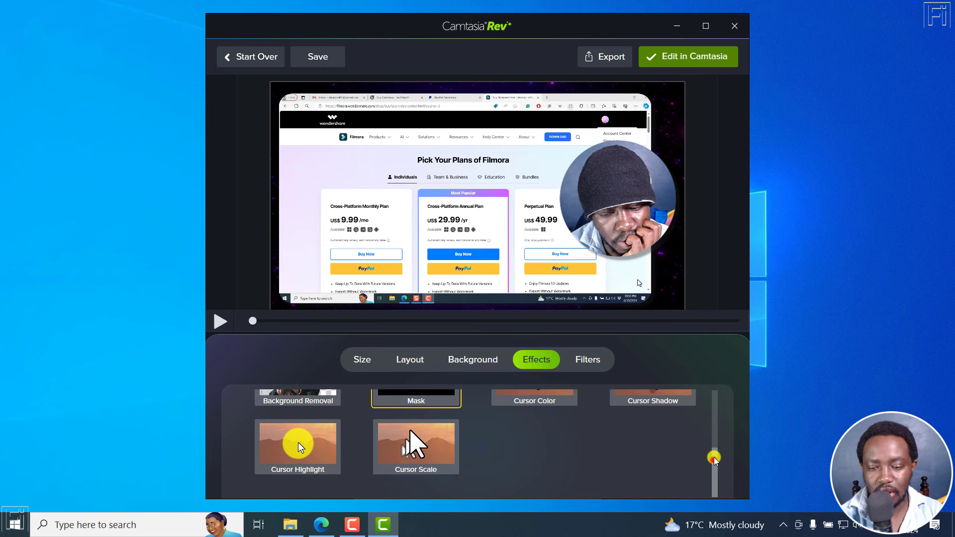
{"action": "left_click_drag", "start_coordinate": [715, 455], "coordinate": [720, 394]}
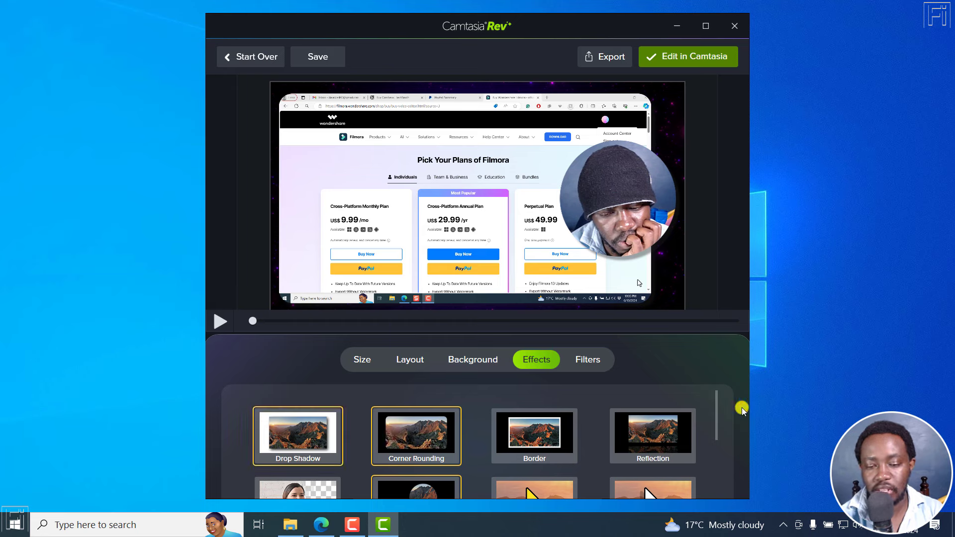
{"action": "left_click_drag", "start_coordinate": [715, 404], "coordinate": [714, 422]}
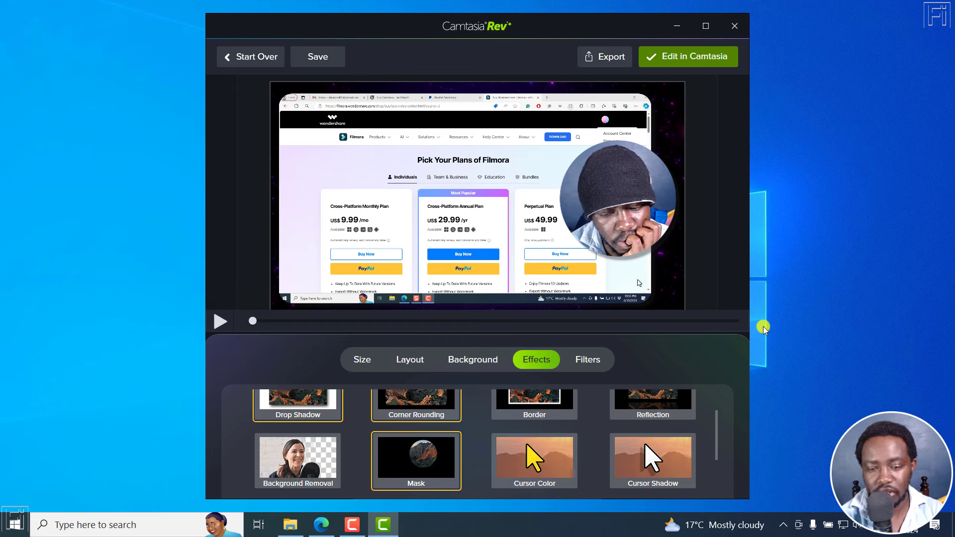
{"action": "left_click_drag", "start_coordinate": [716, 420], "coordinate": [725, 386]}
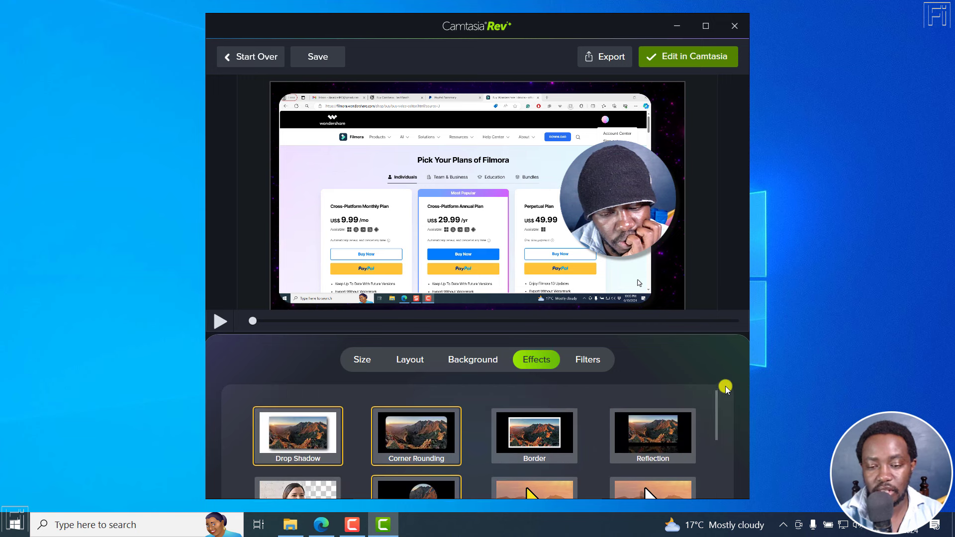
{"action": "left_click", "coordinate": [589, 362]}
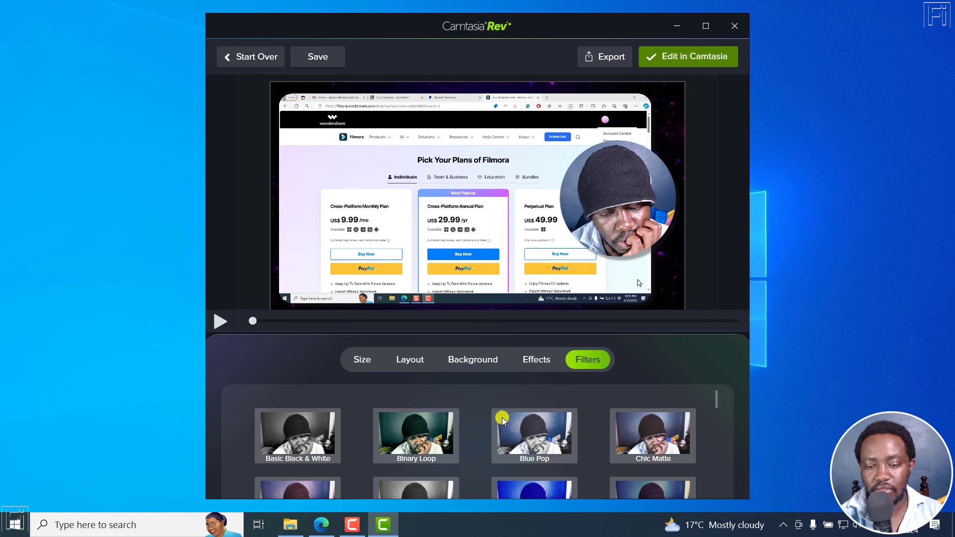
{"action": "left_click", "coordinate": [446, 426]}
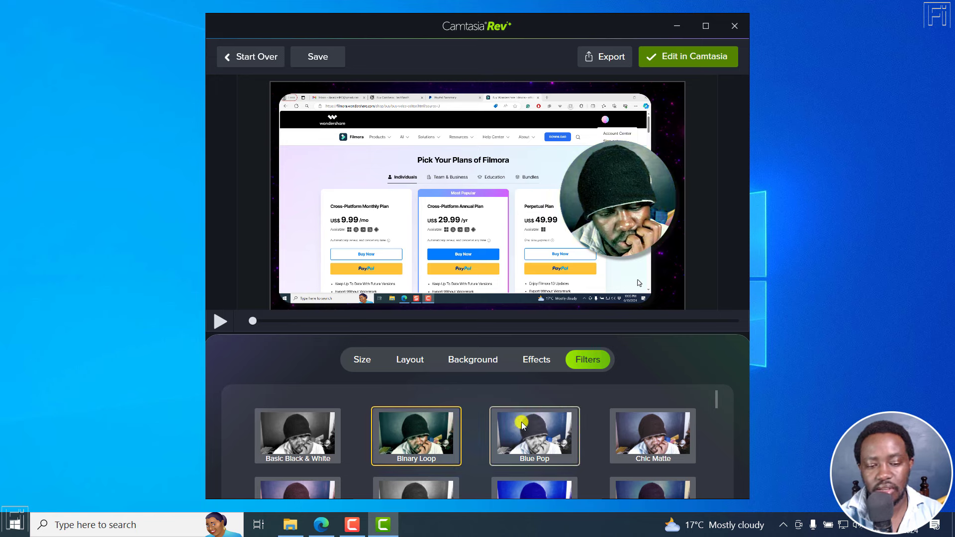
{"action": "mouse_move", "coordinate": [717, 400]}
{"action": "left_mouse_down"}
{"action": "mouse_move", "coordinate": [715, 490]}
{"action": "mouse_move", "coordinate": [725, 388]}
{"action": "left_mouse_up"}
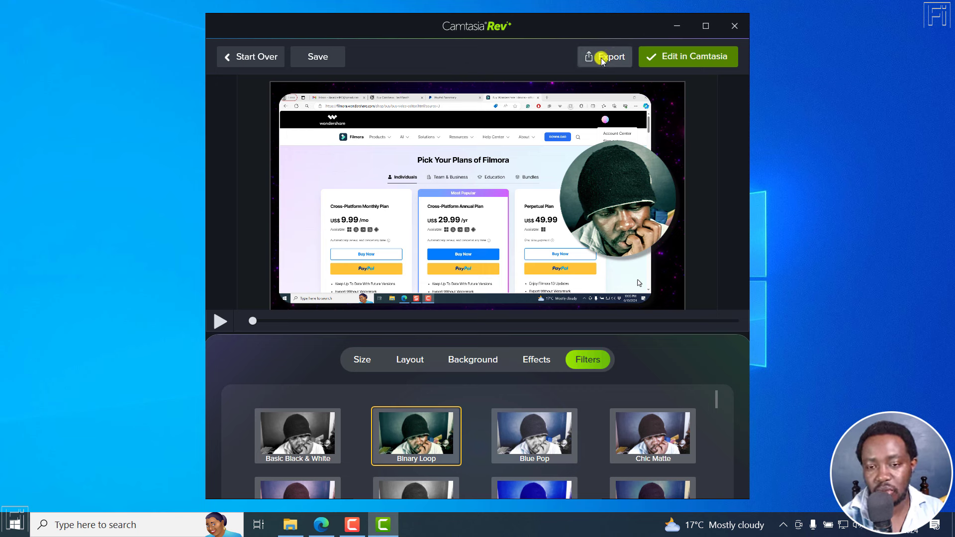
Open the Rev project in the full Camtasia editor and enlarge the timeline area to show all three tracks
{"action": "left_click", "coordinate": [690, 59]}
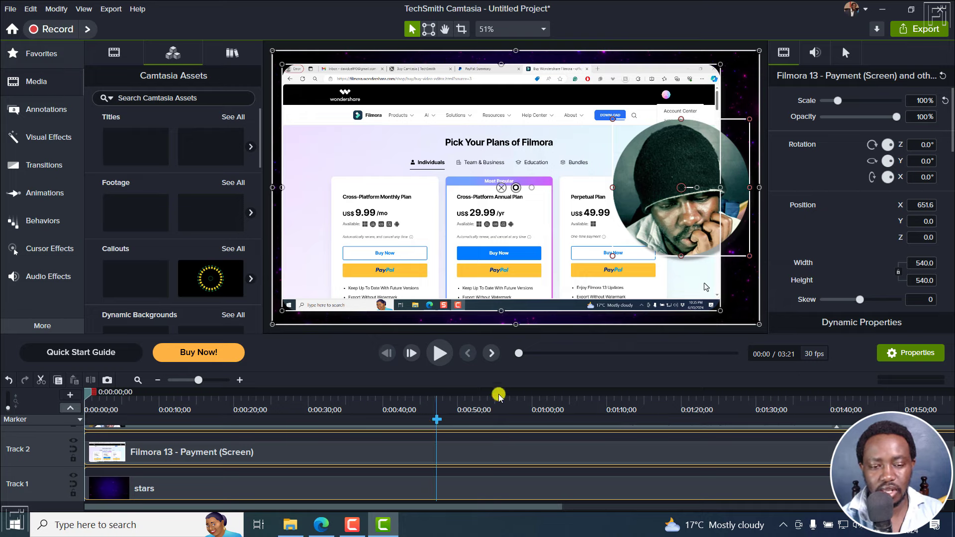
{"action": "left_click_drag", "start_coordinate": [568, 336], "coordinate": [559, 194]}
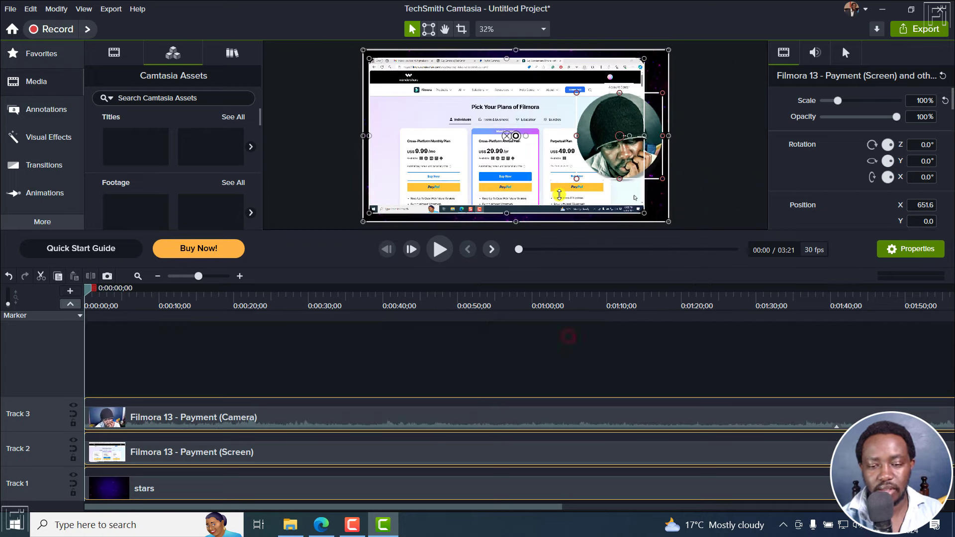
{"action": "left_click", "coordinate": [461, 316]}
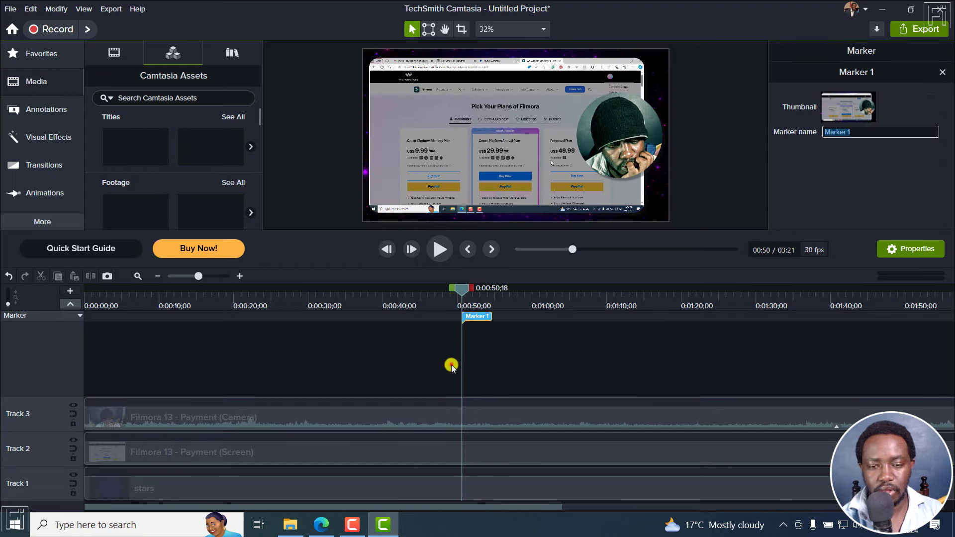
Remove Marker 1 from the timeline
{"action": "left_click", "coordinate": [450, 365]}
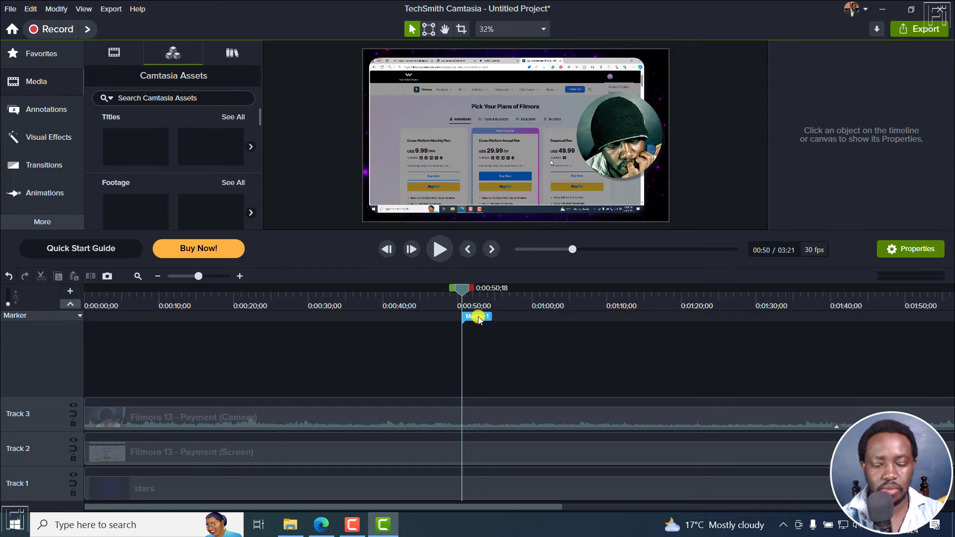
{"action": "left_click_drag", "start_coordinate": [478, 319], "coordinate": [508, 340]}
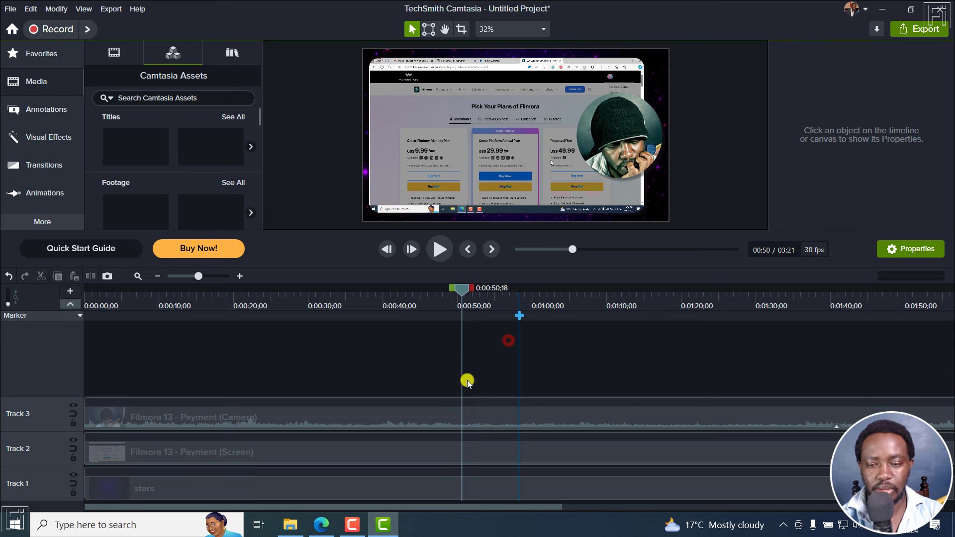
Preview the Filmora 13 - Payment (Camera) clip without its oval mask, restore the mask, and remove the clip's Binary Loop Color LUT effect
{"action": "left_click", "coordinate": [254, 416]}
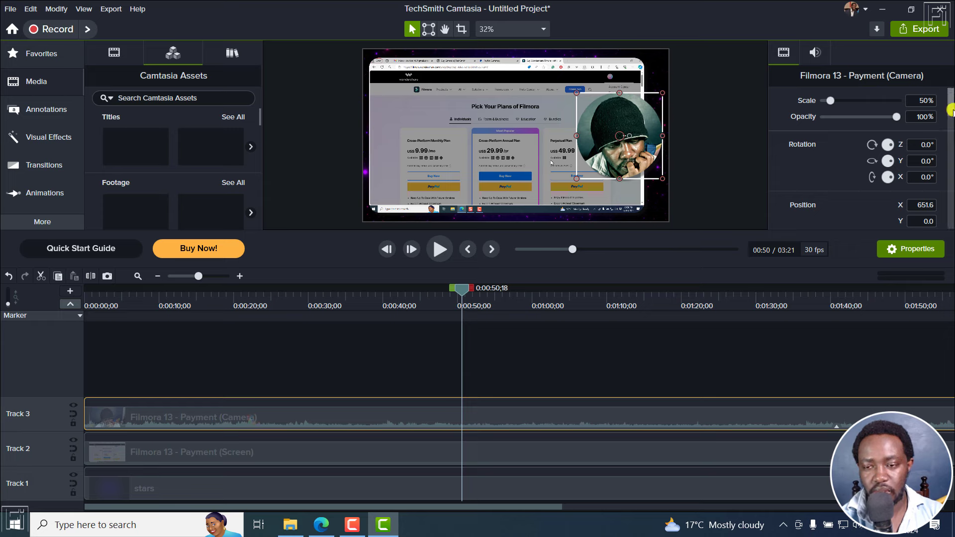
{"action": "left_click_drag", "start_coordinate": [950, 109], "coordinate": [951, 164]}
{"action": "left_click", "coordinate": [789, 140]}
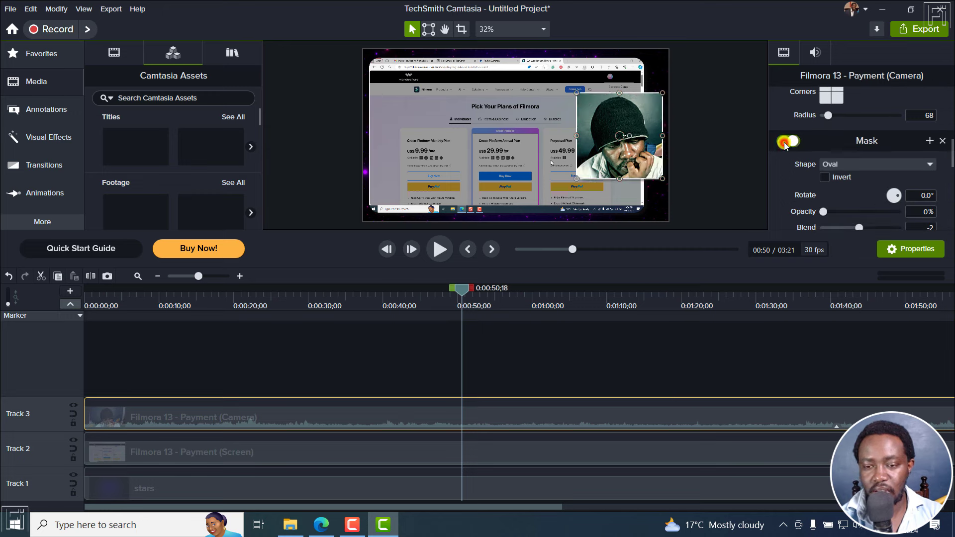
{"action": "left_click", "coordinate": [789, 141]}
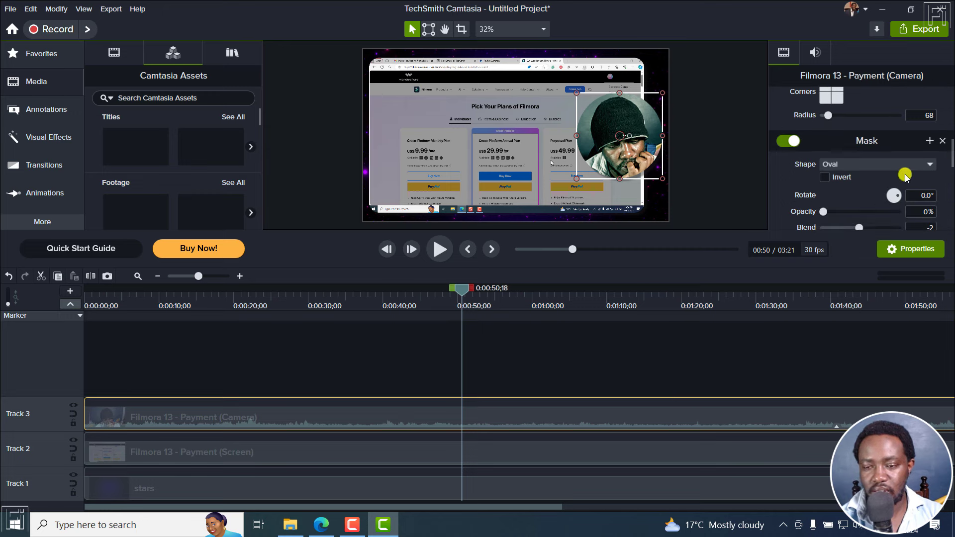
{"action": "left_click_drag", "start_coordinate": [948, 154], "coordinate": [951, 225]}
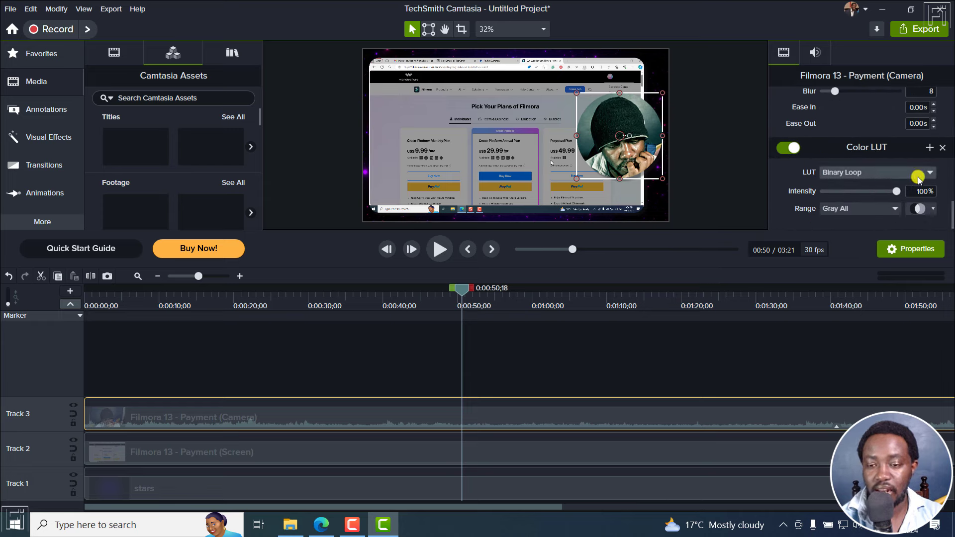
{"action": "left_click", "coordinate": [944, 151]}
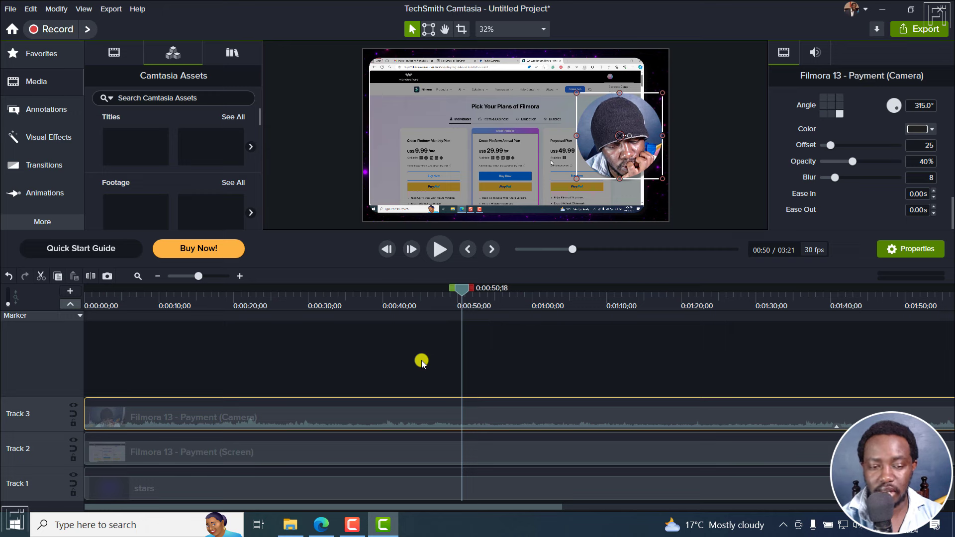
Turn off the Corner Rounding effect on the Filmora 13 - Payment (Screen) clip
{"action": "left_click", "coordinate": [314, 454]}
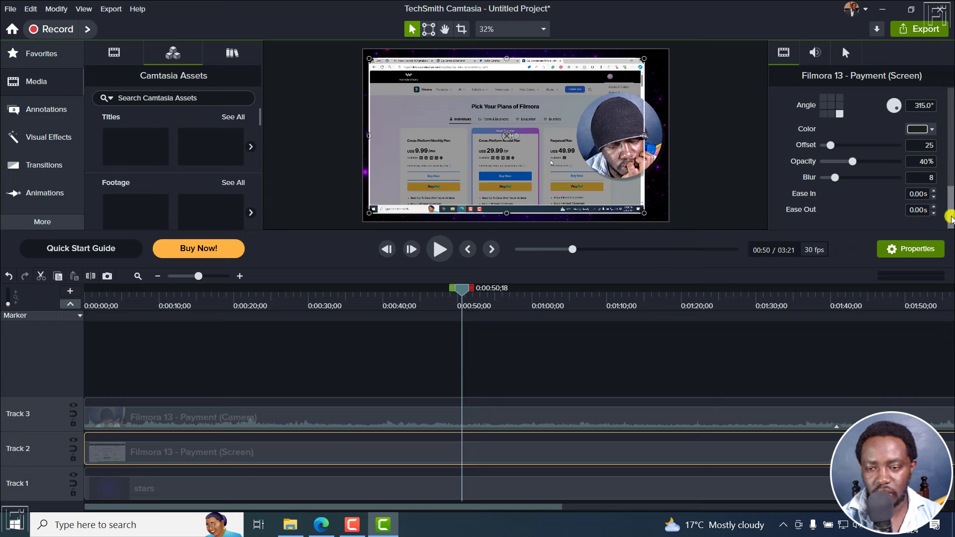
{"action": "left_click_drag", "start_coordinate": [948, 213], "coordinate": [950, 164]}
{"action": "left_click", "coordinate": [787, 144]}
{"action": "left_click", "coordinate": [787, 158]}
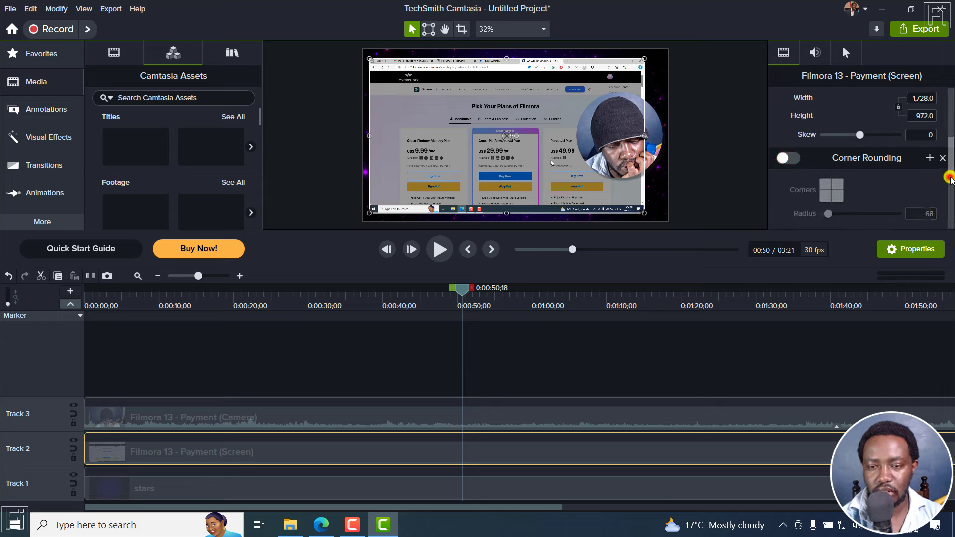
Set the screen recording's scale to 100% and move it horizontally to X 0 so it fills the canvas
{"action": "left_click_drag", "start_coordinate": [950, 177], "coordinate": [951, 118]}
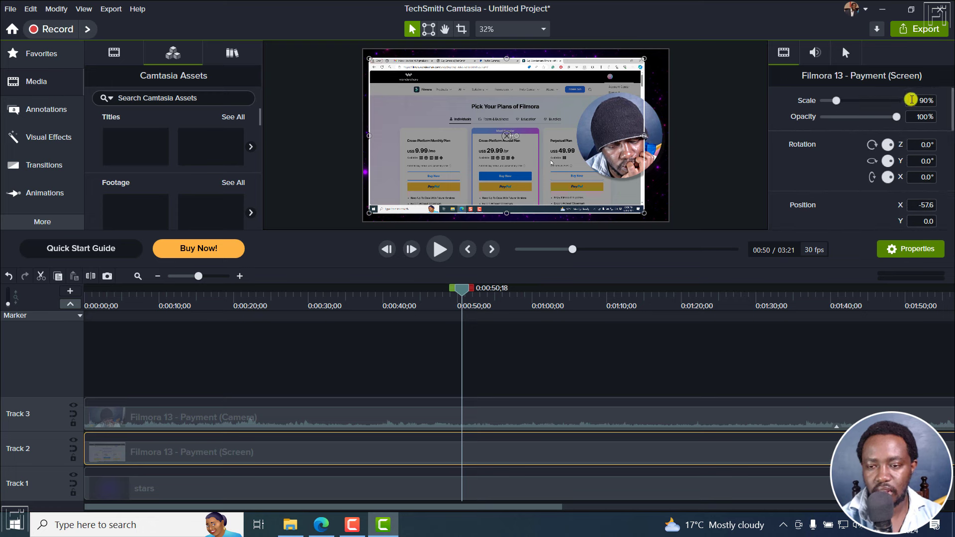
{"action": "left_click", "coordinate": [918, 101]}
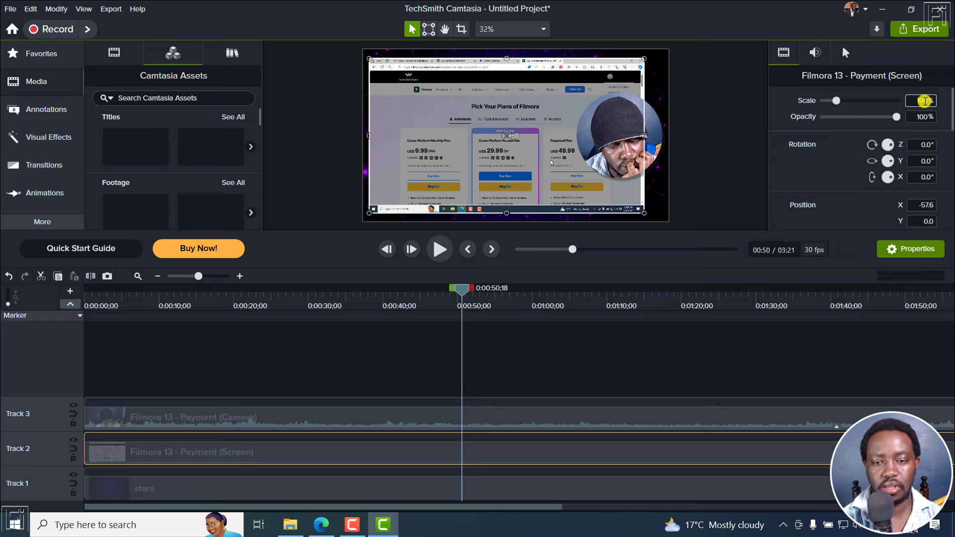
{"action": "type", "text": "100"}
{"action": "key", "text": "Return"}
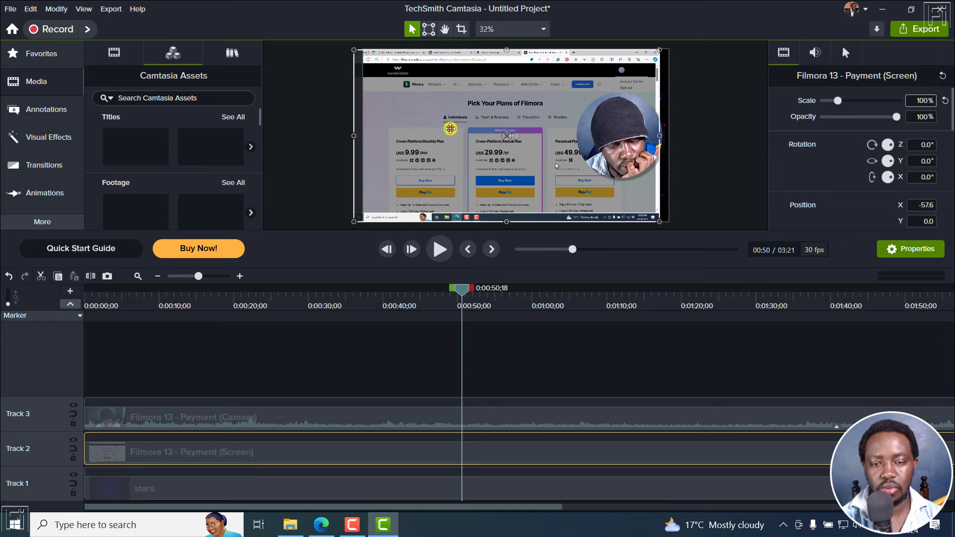
{"action": "left_click_drag", "start_coordinate": [450, 128], "coordinate": [460, 130]}
{"action": "left_click", "coordinate": [606, 139]}
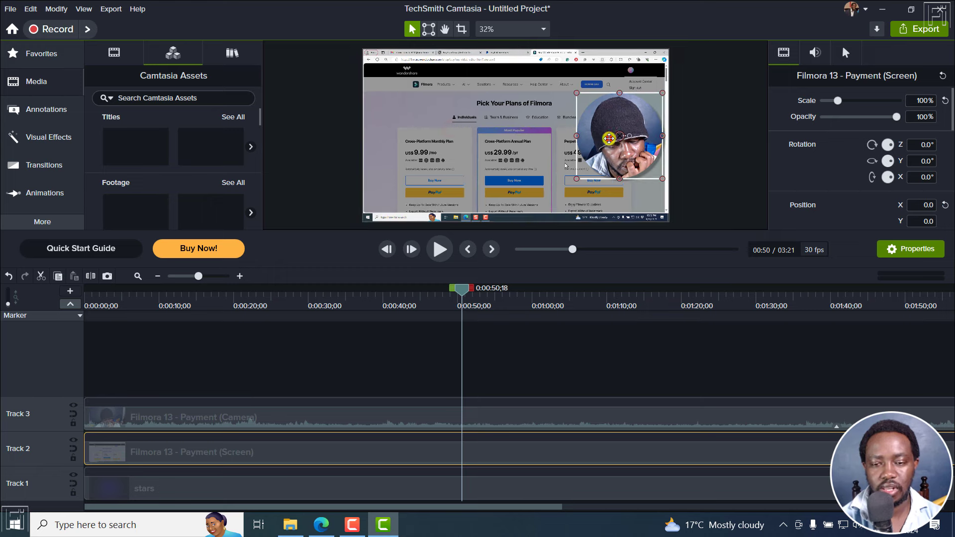
{"action": "left_click", "coordinate": [575, 92]}
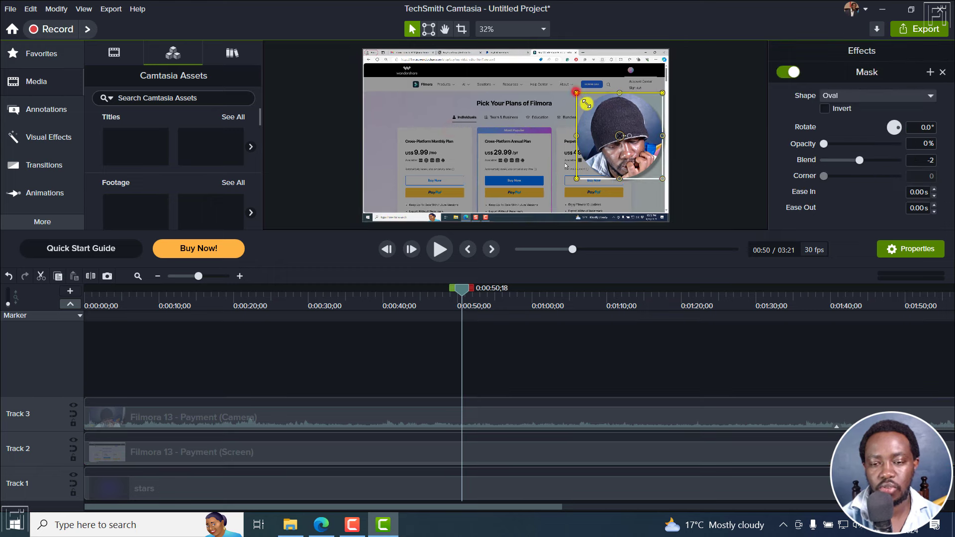
{"action": "left_click_drag", "start_coordinate": [575, 92], "coordinate": [592, 108]}
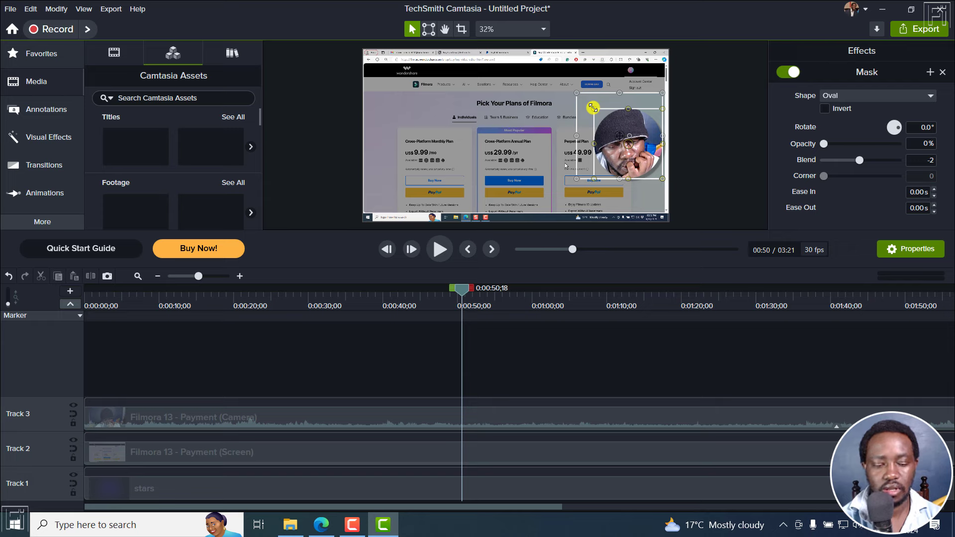
Move the webcam footage to the canvas's lower-right corner at X 690, Y -270, and shrink its oval mask slightly
{"action": "left_click", "coordinate": [605, 143]}
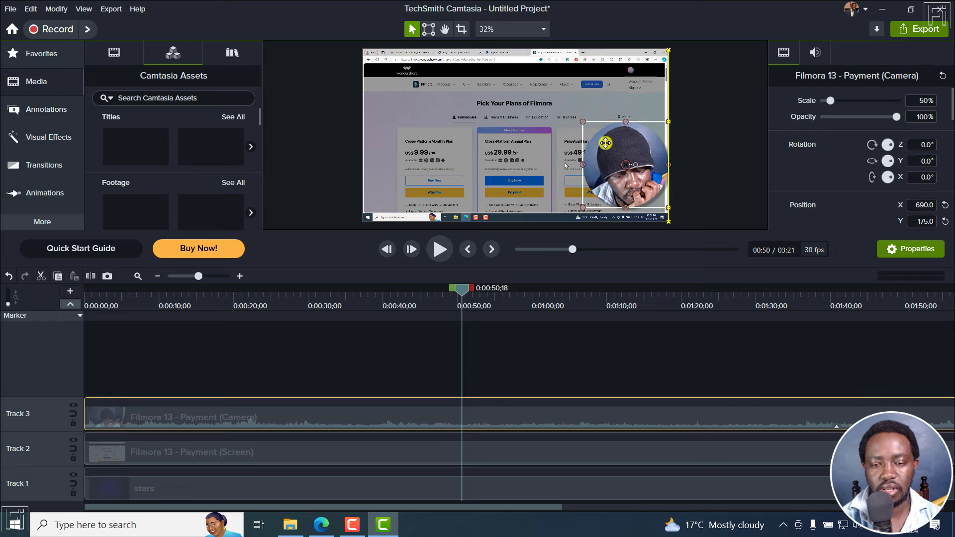
{"action": "left_click_drag", "start_coordinate": [605, 143], "coordinate": [605, 157]}
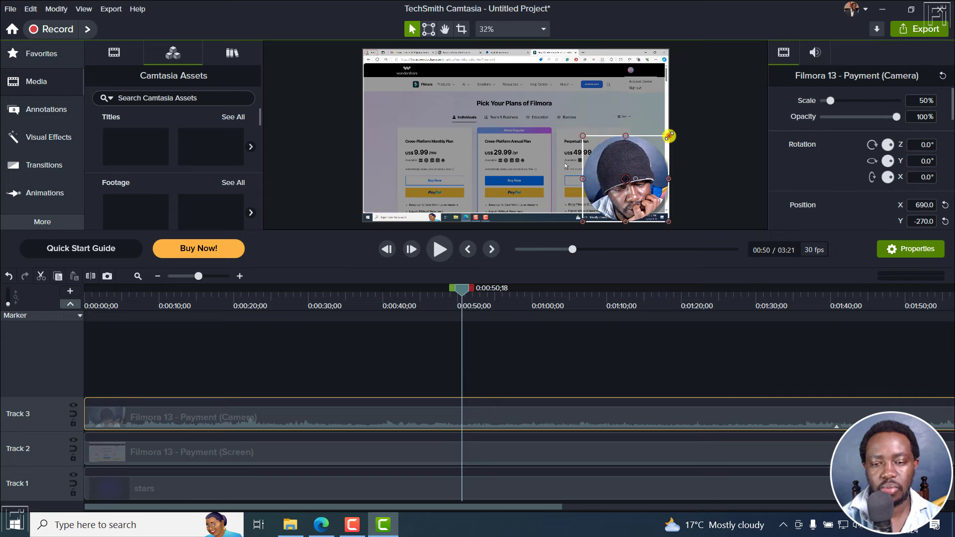
{"action": "left_click_drag", "start_coordinate": [669, 136], "coordinate": [665, 141]}
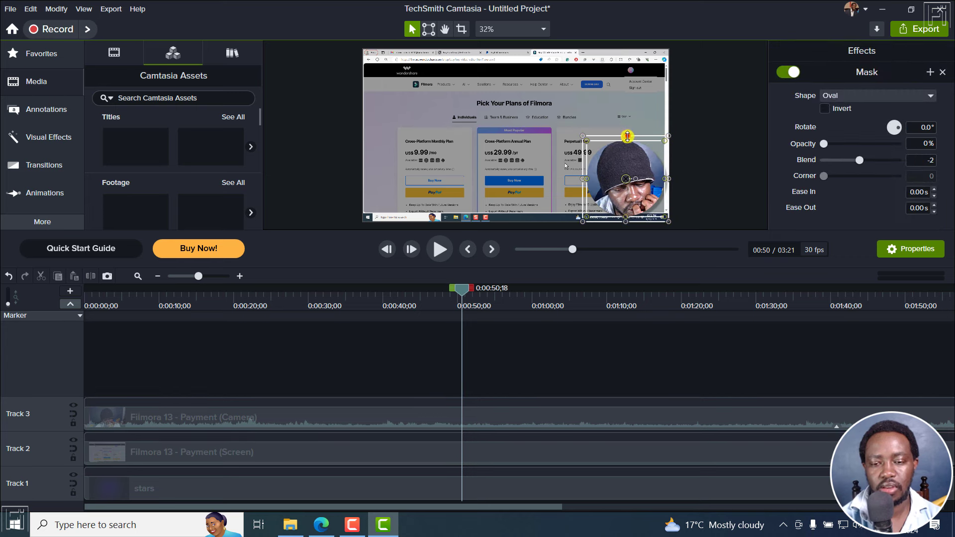
{"action": "left_click", "coordinate": [712, 174]}
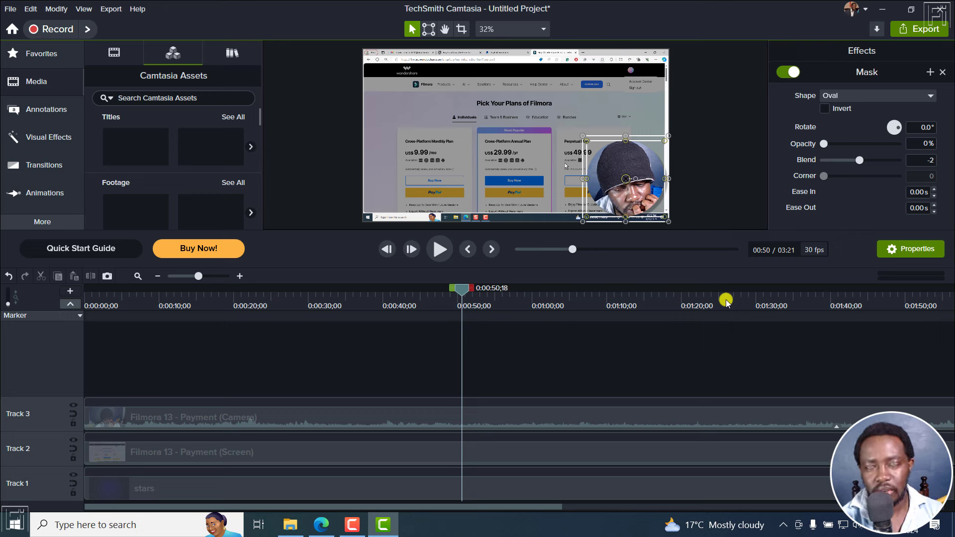
{"action": "left_click", "coordinate": [553, 362]}
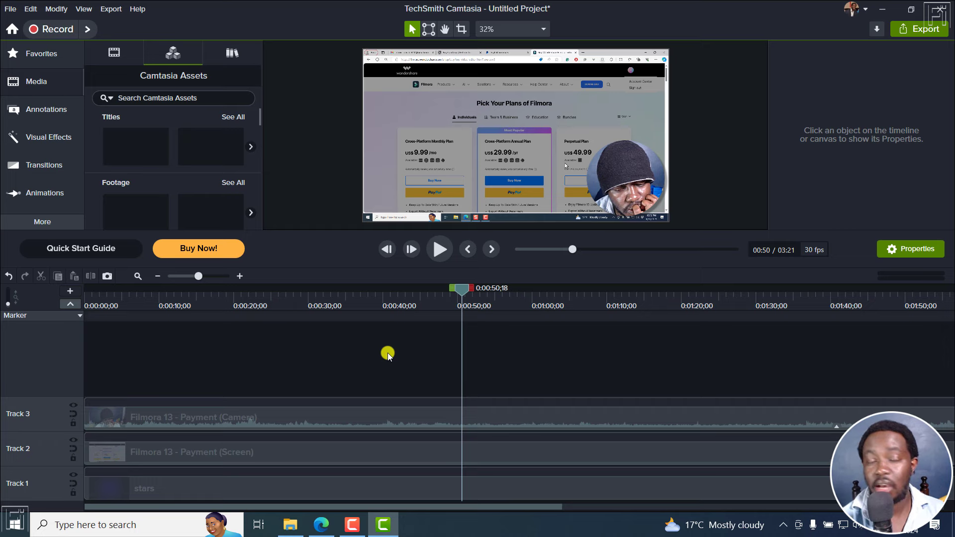
Switch to the browser and read the Assets integration entry in the Camtasia 2024 new features list
{"action": "left_click", "coordinate": [321, 524]}
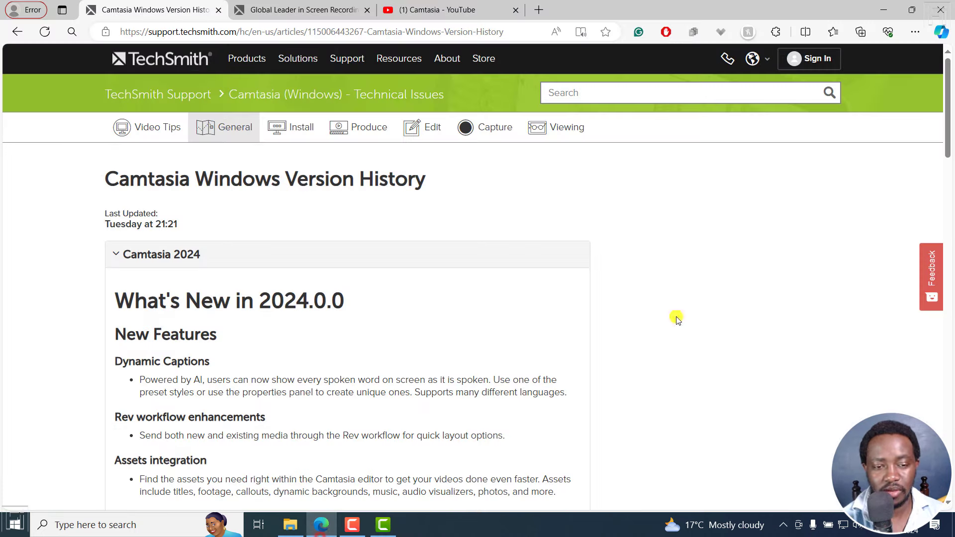
{"action": "left_click_drag", "start_coordinate": [946, 121], "coordinate": [946, 184]}
{"action": "left_click_drag", "start_coordinate": [112, 177], "coordinate": [189, 171]}
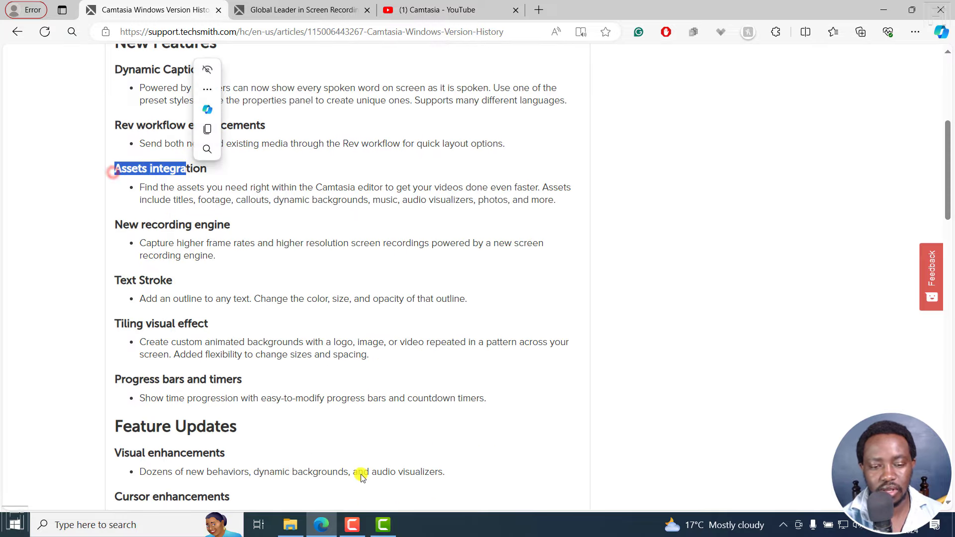
Switch back to Camtasia, look over the Camtasia Assets, and enlarge the canvas area while keeping all three tracks visible
{"action": "left_click", "coordinate": [382, 524]}
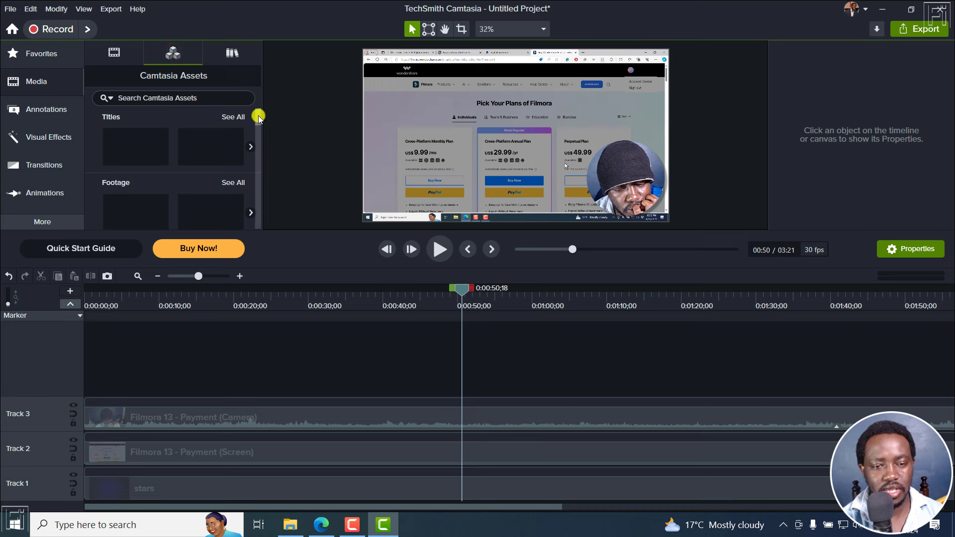
{"action": "mouse_move", "coordinate": [258, 115]}
{"action": "left_mouse_down"}
{"action": "mouse_move", "coordinate": [256, 212]}
{"action": "mouse_move", "coordinate": [259, 103]}
{"action": "left_mouse_up"}
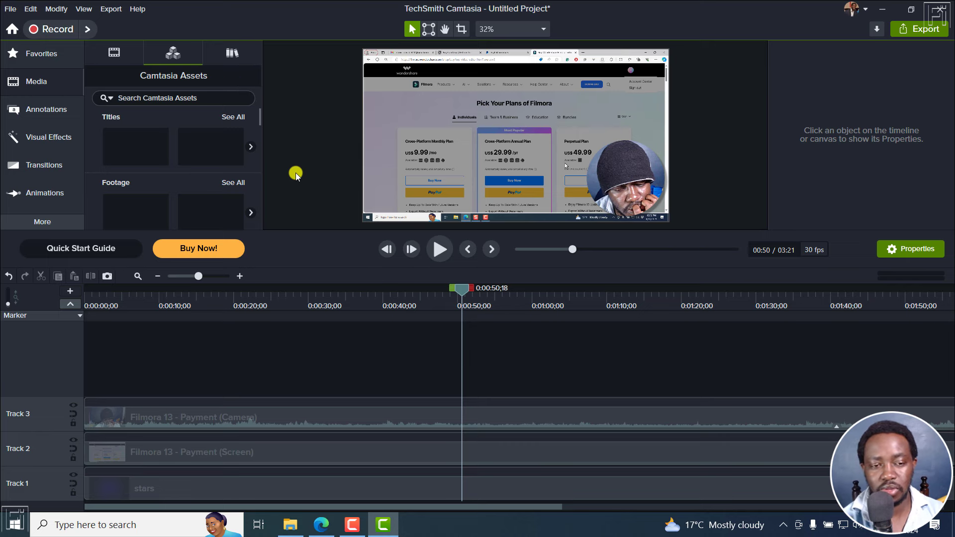
{"action": "left_click_drag", "start_coordinate": [321, 230], "coordinate": [320, 348]}
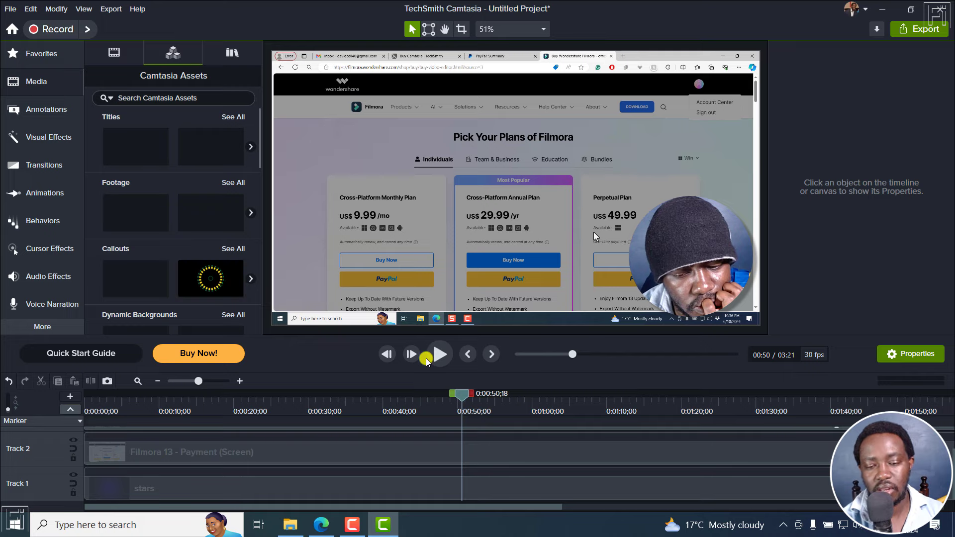
{"action": "left_click_drag", "start_coordinate": [317, 337], "coordinate": [315, 291]}
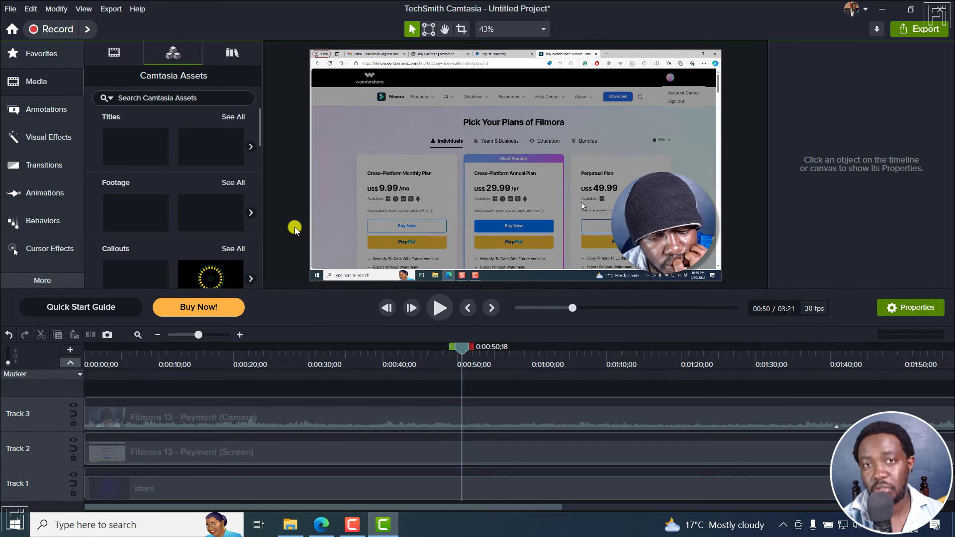
Switch to the browser and read the New recording engine entry about higher frame rates and higher resolution
{"action": "left_click", "coordinate": [319, 528]}
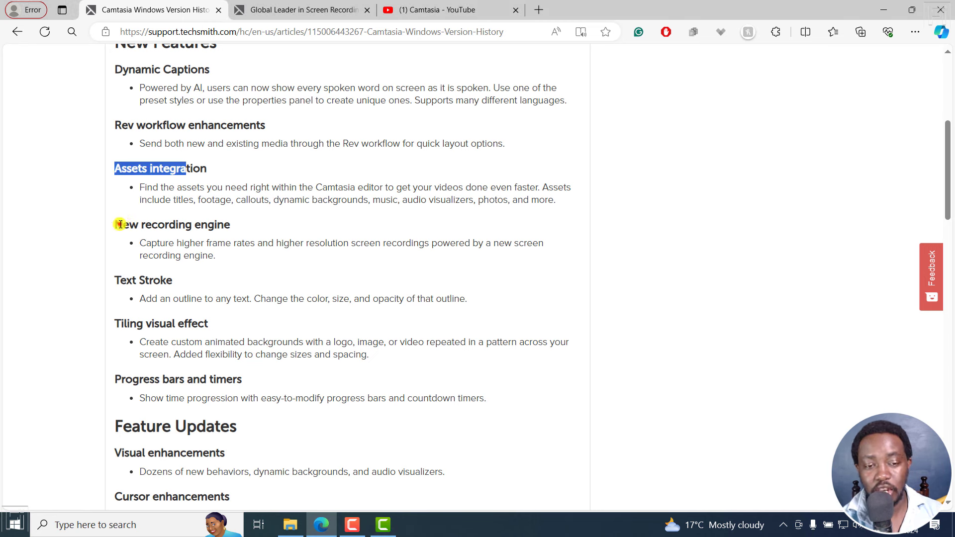
{"action": "left_click_drag", "start_coordinate": [120, 224], "coordinate": [235, 222]}
{"action": "left_click", "coordinate": [256, 239]}
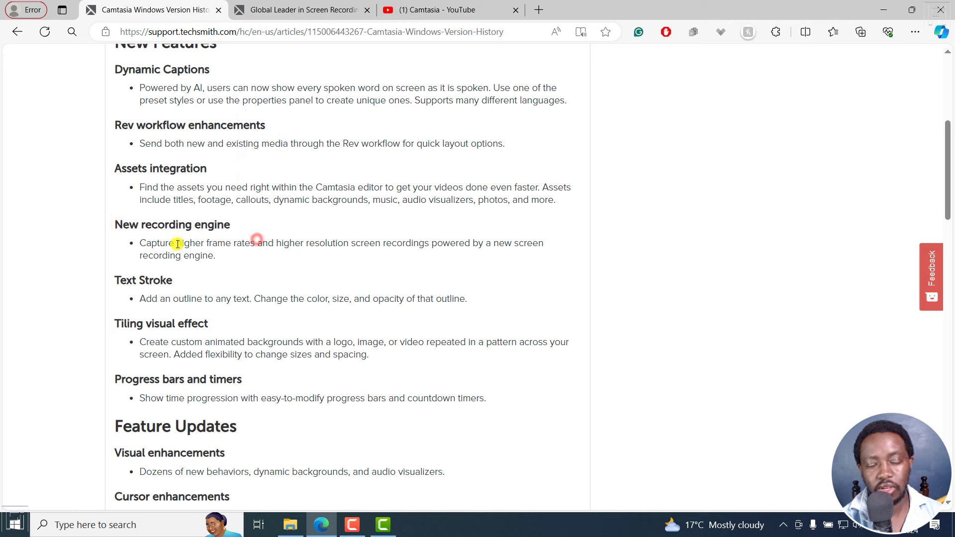
{"action": "left_click_drag", "start_coordinate": [178, 244], "coordinate": [350, 244]}
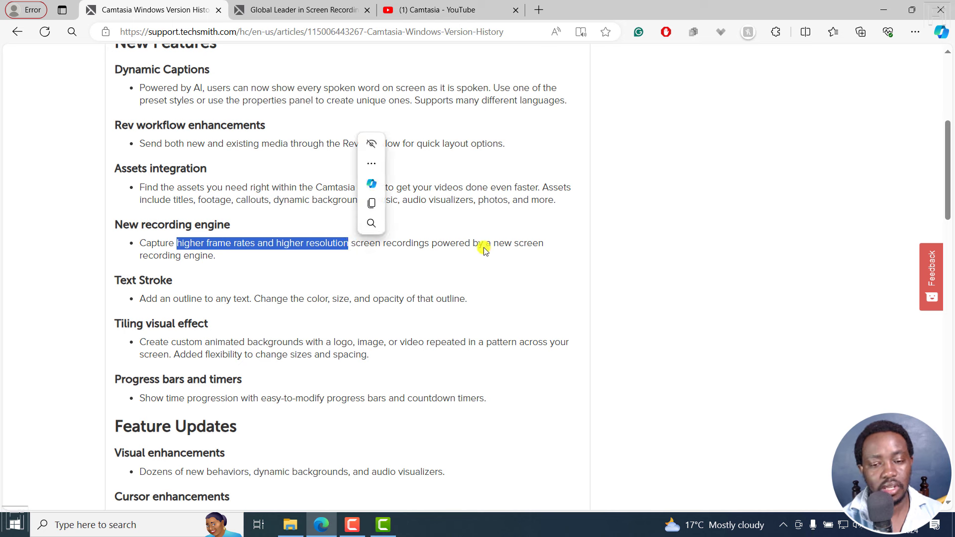
{"action": "left_click", "coordinate": [208, 266]}
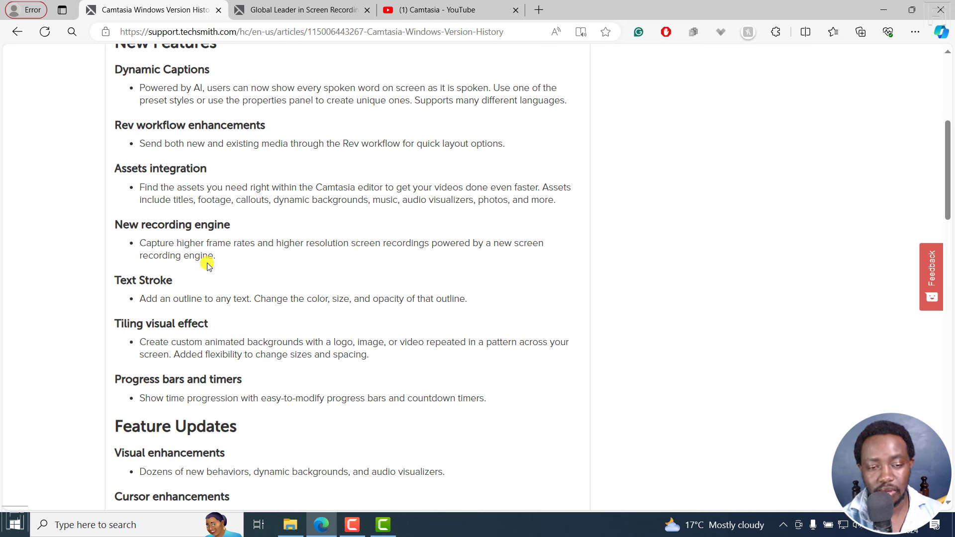
Read the Text Stroke entry about outlining text in the browser's version history page
{"action": "left_click", "coordinate": [384, 525]}
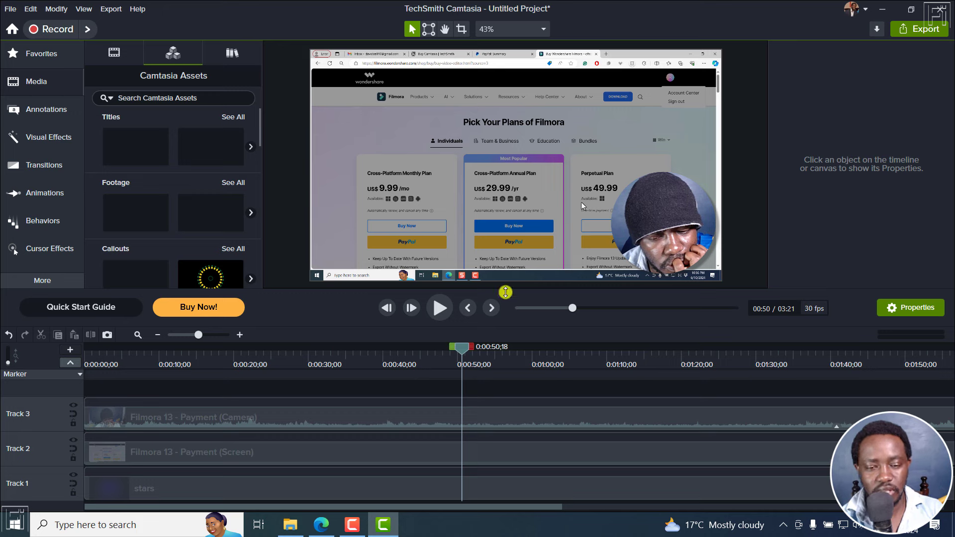
{"action": "left_click", "coordinate": [326, 530]}
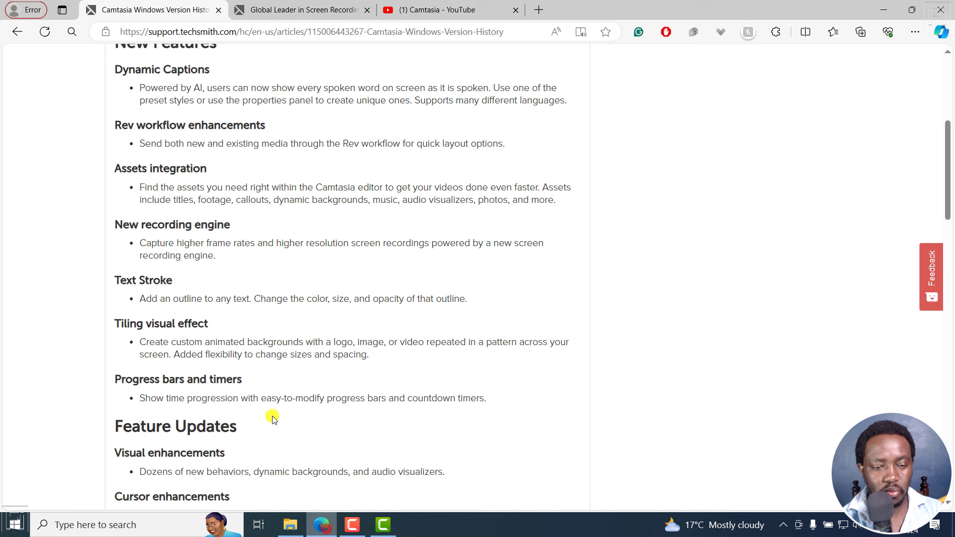
{"action": "left_click_drag", "start_coordinate": [141, 297], "coordinate": [464, 297]}
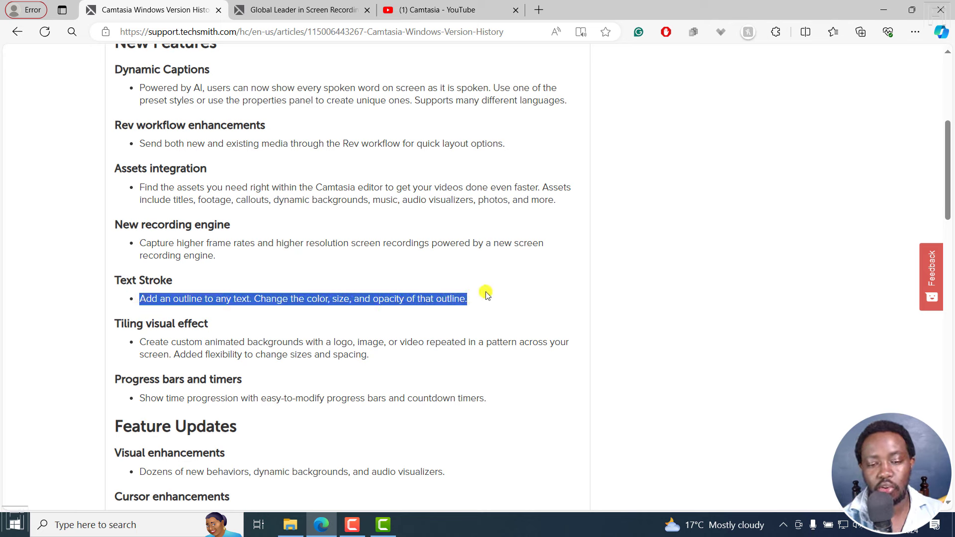
Switch to Camtasia and add the red ABC callout with a white outline at the playhead, with stroke size 17 and font size 256
{"action": "left_click", "coordinate": [383, 525]}
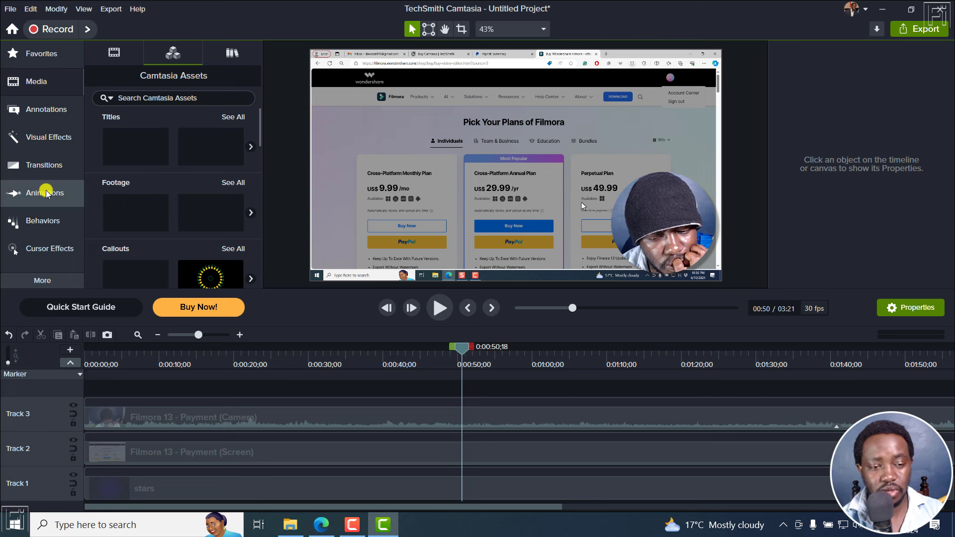
{"action": "left_click", "coordinate": [38, 110]}
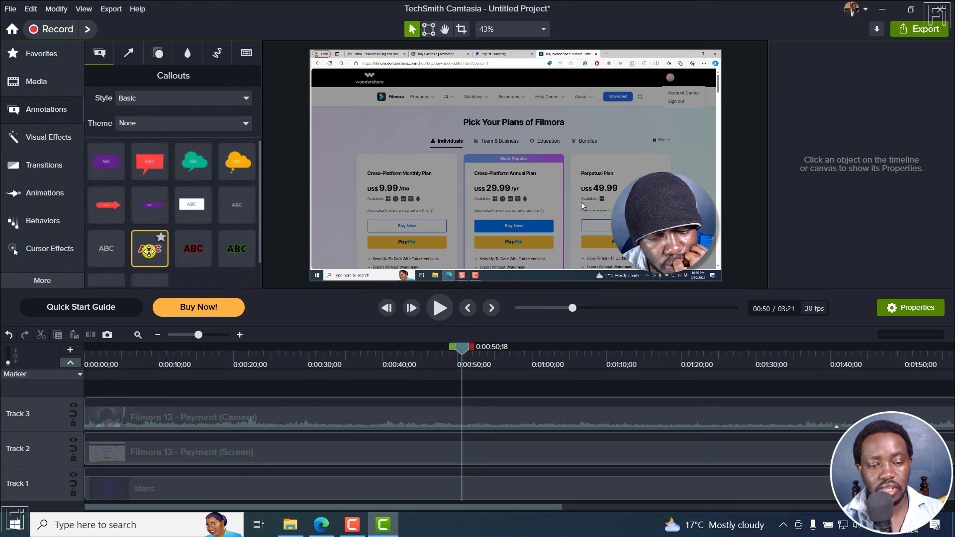
{"action": "right_click", "coordinate": [152, 254]}
{"action": "left_click", "coordinate": [192, 261]}
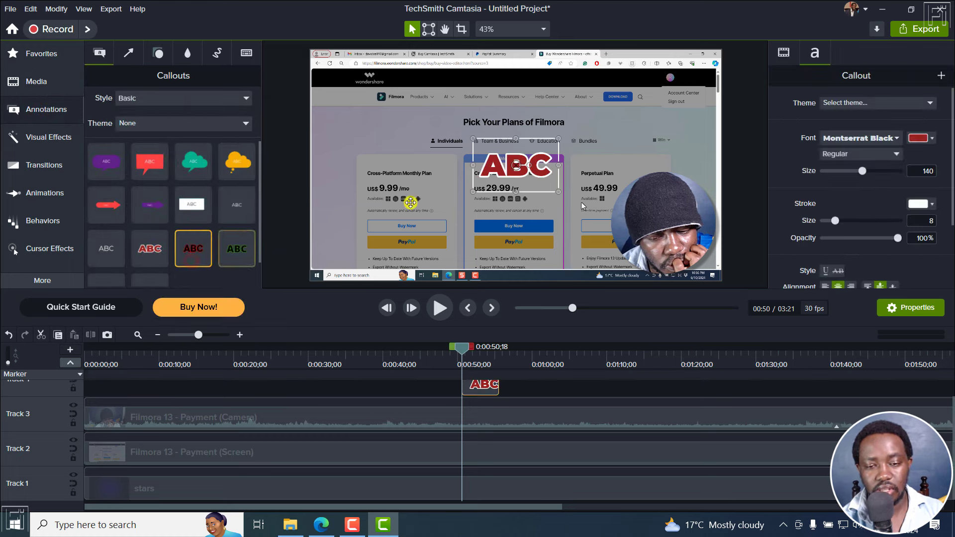
{"action": "mouse_move", "coordinate": [834, 223]}
{"action": "left_mouse_down"}
{"action": "mouse_move", "coordinate": [858, 223]}
{"action": "mouse_move", "coordinate": [841, 224]}
{"action": "mouse_move", "coordinate": [872, 239]}
{"action": "mouse_move", "coordinate": [824, 239]}
{"action": "mouse_move", "coordinate": [916, 239]}
{"action": "left_mouse_up"}
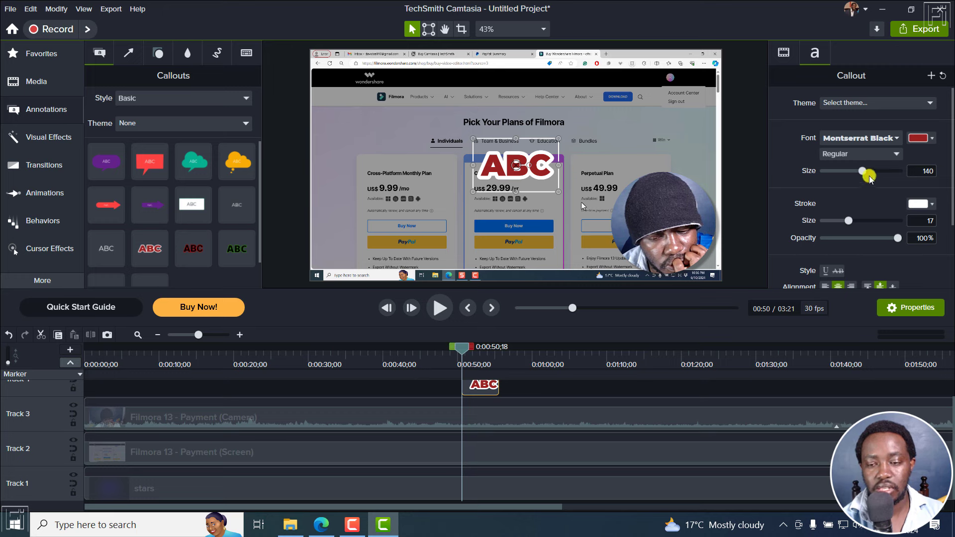
{"action": "left_click_drag", "start_coordinate": [862, 170], "coordinate": [929, 171]}
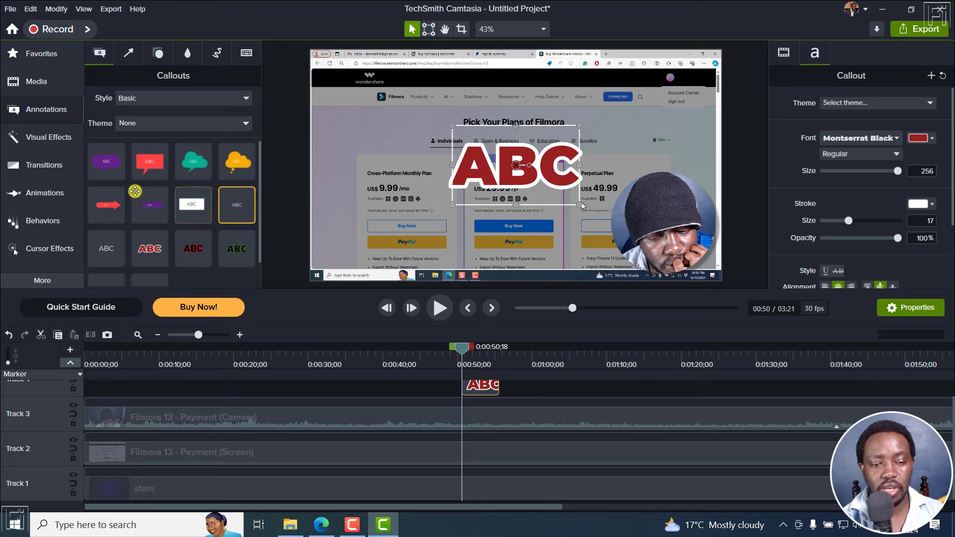
Apply the Remove a Color effect to the ABC callout and sample its red letter fill as the color to remove
{"action": "left_click", "coordinate": [54, 143]}
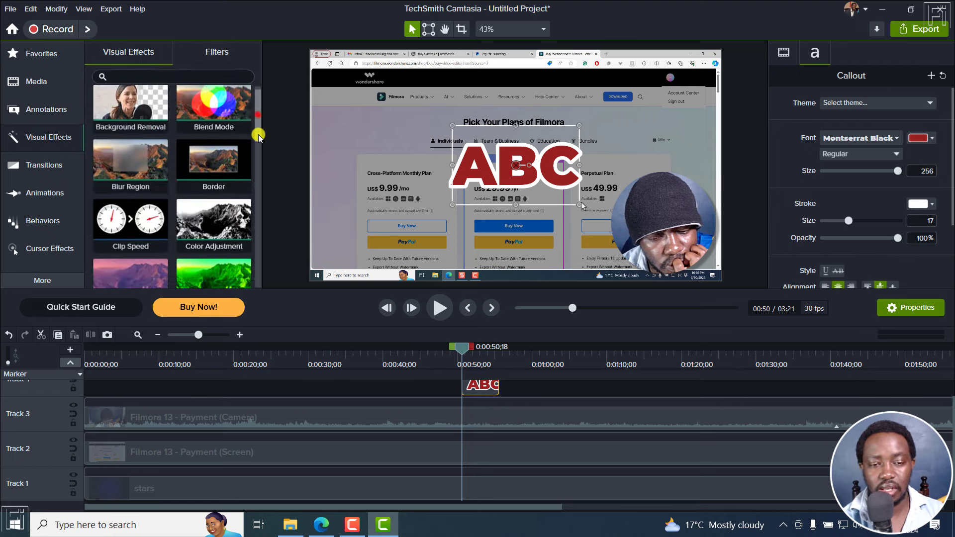
{"action": "left_click_drag", "start_coordinate": [259, 136], "coordinate": [484, 392]}
{"action": "left_click", "coordinate": [934, 191]}
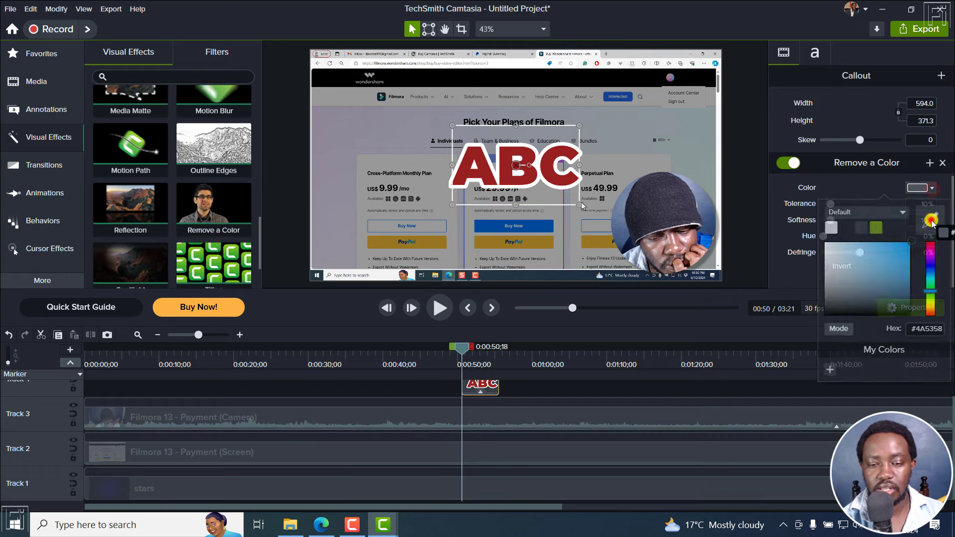
{"action": "left_click", "coordinate": [929, 213]}
{"action": "left_click", "coordinate": [538, 164]}
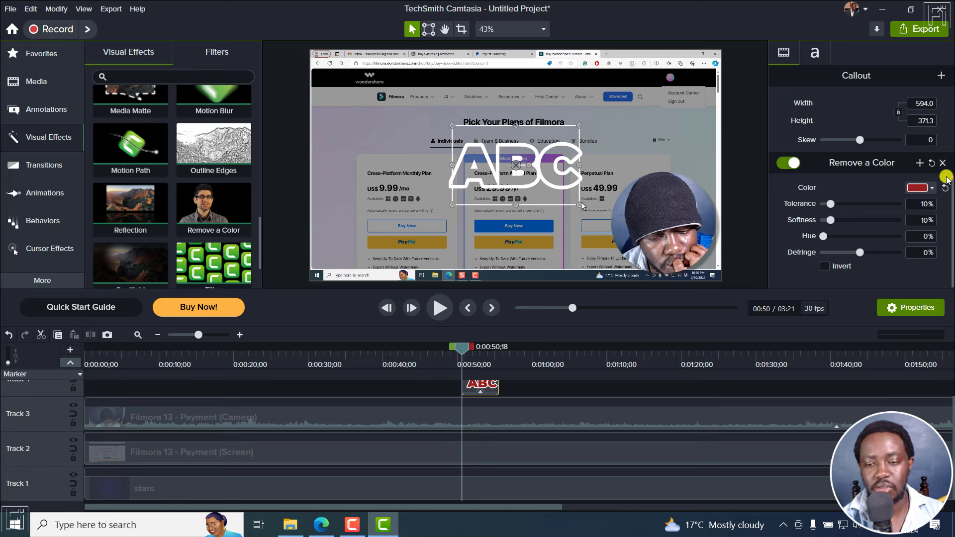
Look over the ABC callout's visual and text properties, including the font color, stroke, alignment and spacing options
{"action": "scroll", "coordinate": [951, 239], "scroll_direction": "up", "scroll_amount": 1}
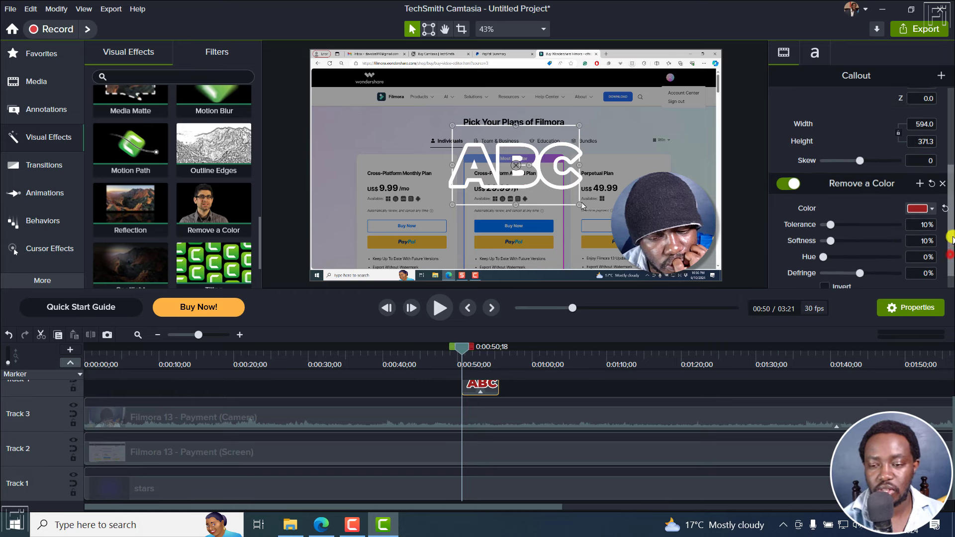
{"action": "scroll", "coordinate": [951, 237], "scroll_direction": "up", "scroll_amount": 4}
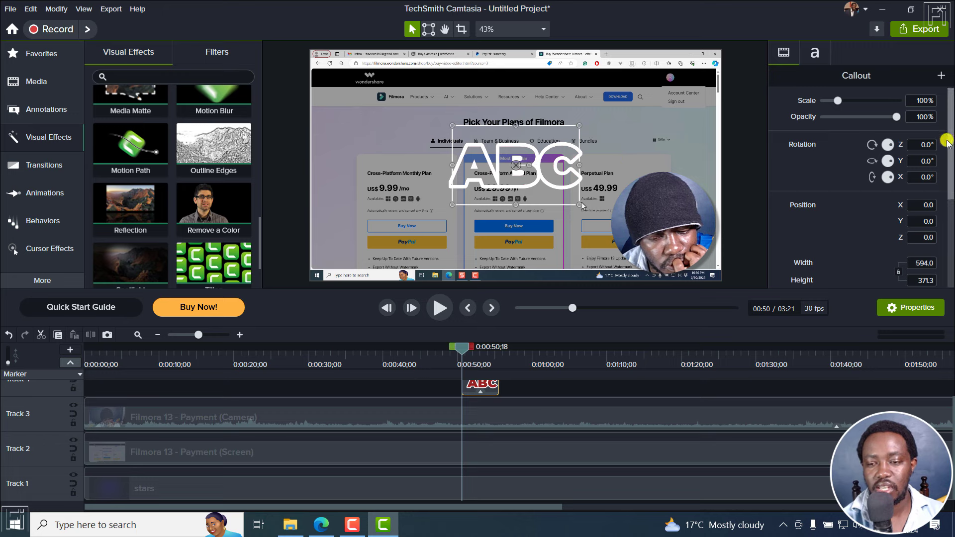
{"action": "left_click", "coordinate": [817, 52]}
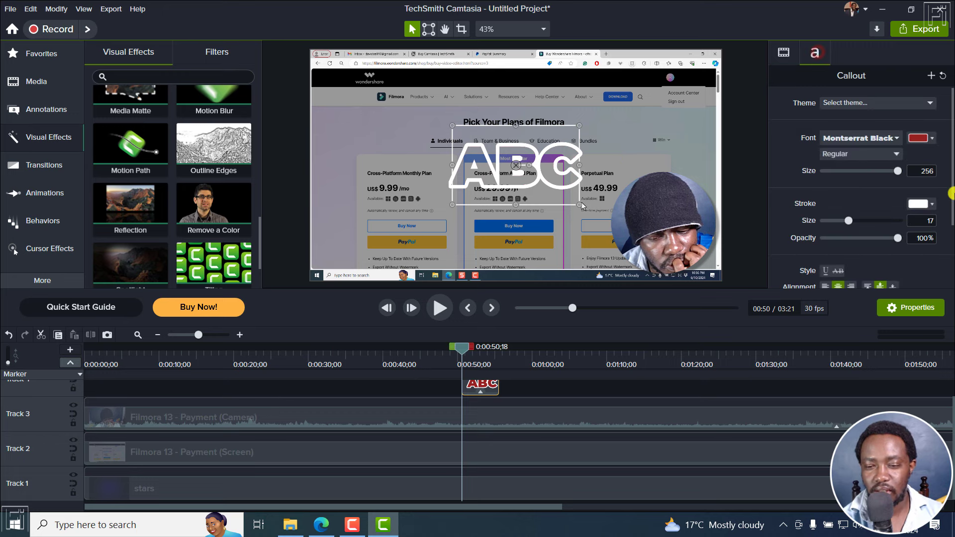
{"action": "scroll", "coordinate": [950, 168], "scroll_direction": "down", "scroll_amount": 1}
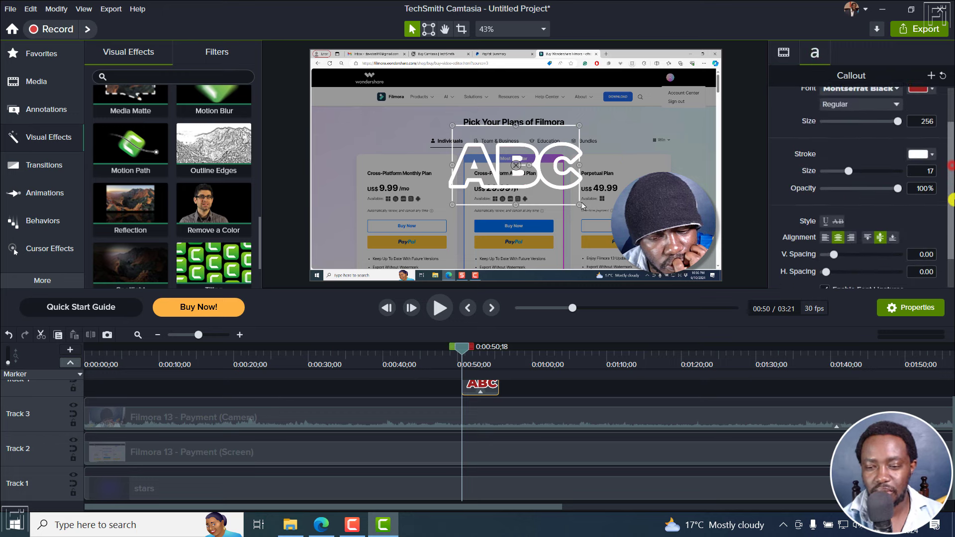
{"action": "scroll", "coordinate": [951, 164], "scroll_direction": "up", "scroll_amount": 1}
{"action": "scroll", "coordinate": [950, 164], "scroll_direction": "down", "scroll_amount": 2}
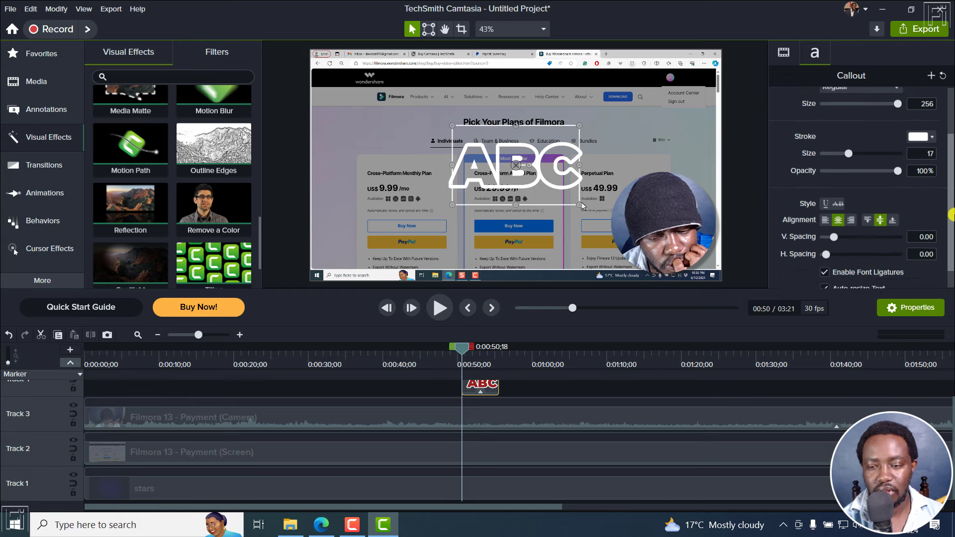
{"action": "scroll", "coordinate": [948, 154], "scroll_direction": "up", "scroll_amount": 1}
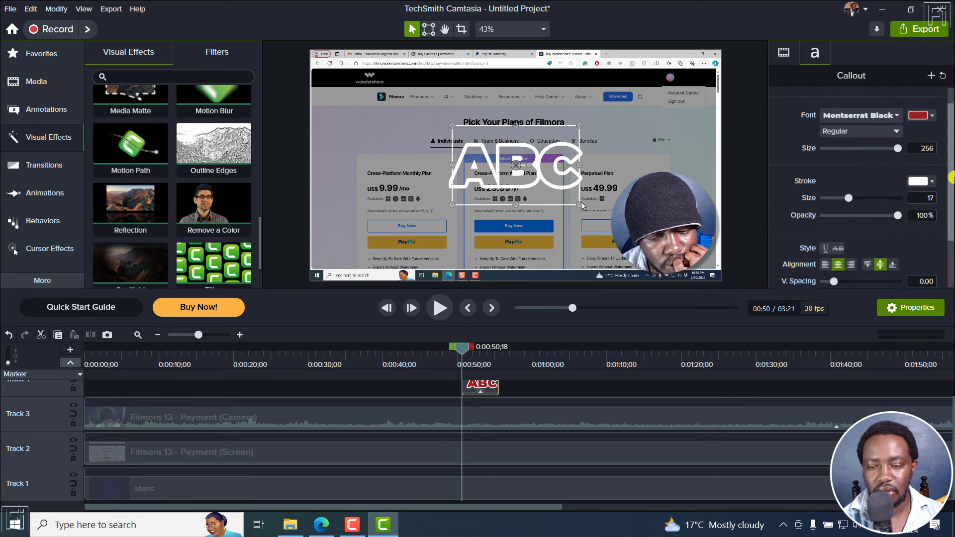
{"action": "left_click", "coordinate": [930, 125]}
{"action": "left_click", "coordinate": [928, 156]}
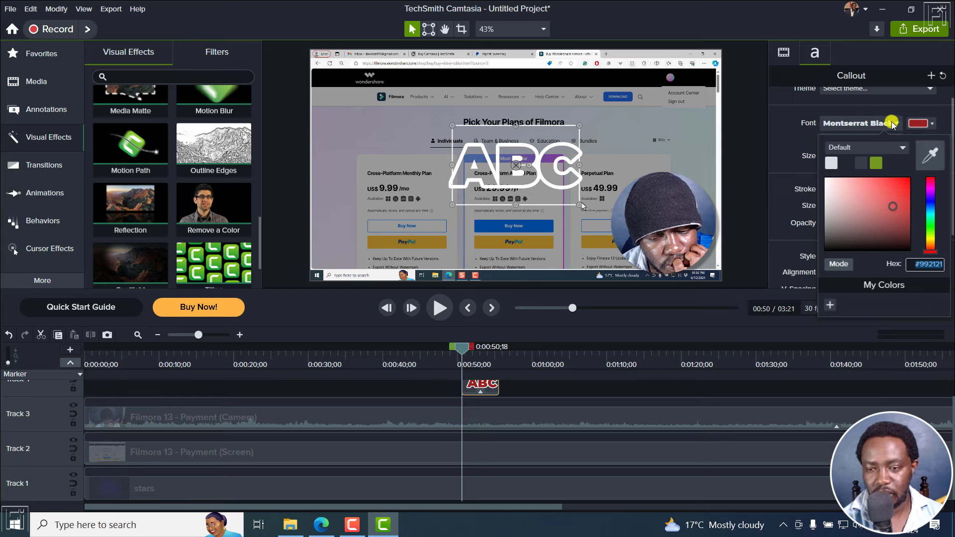
{"action": "left_click", "coordinate": [779, 147]}
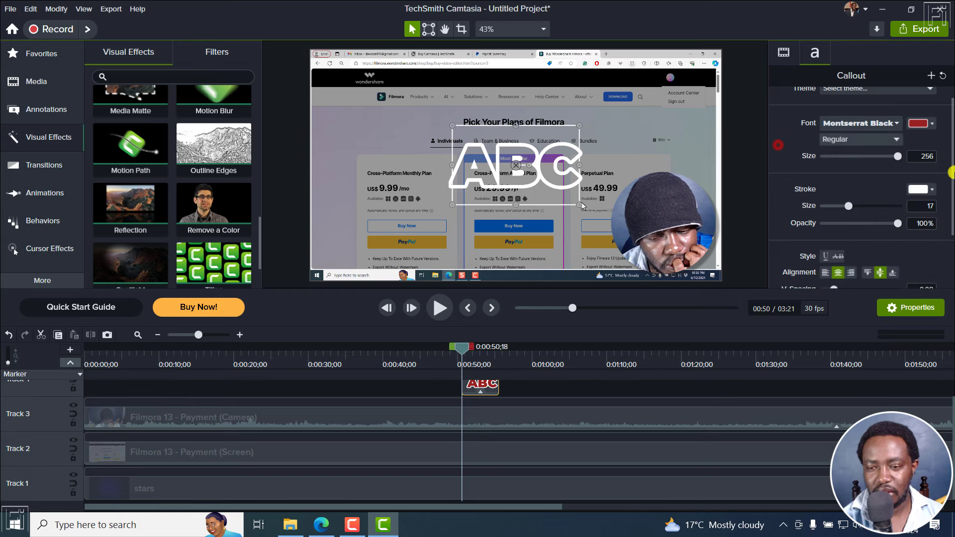
{"action": "left_click_drag", "start_coordinate": [949, 152], "coordinate": [949, 224]}
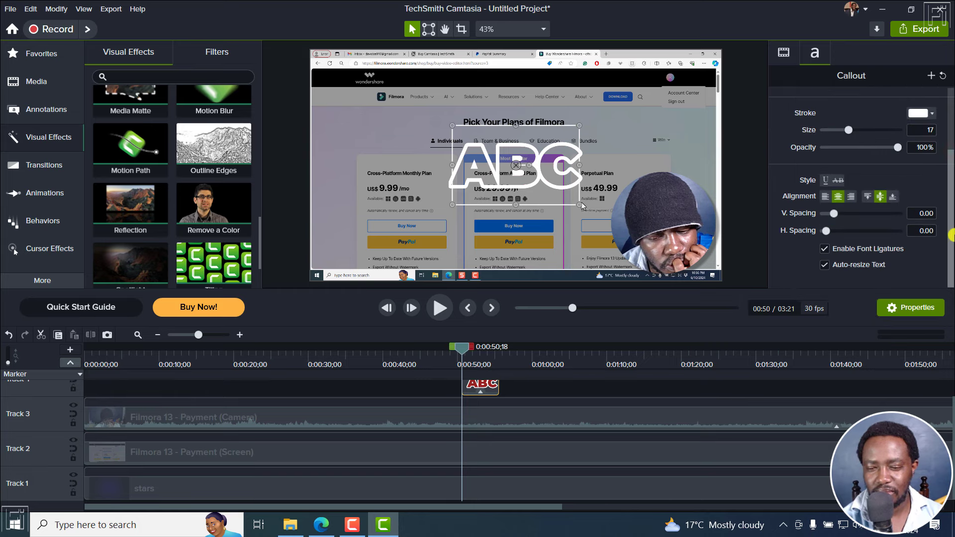
{"action": "scroll", "coordinate": [951, 218], "scroll_direction": "up", "scroll_amount": 2}
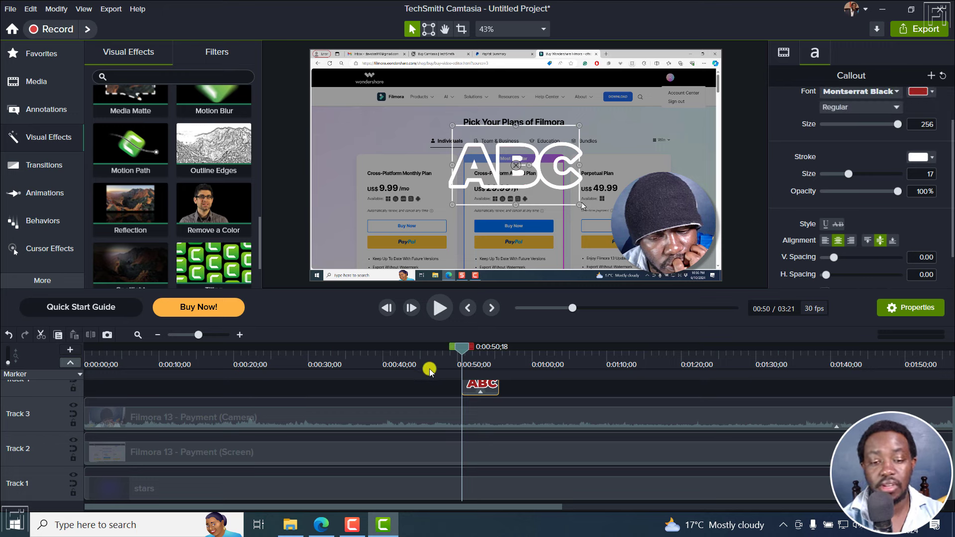
Switch to the browser and read the Tiling visual effect entry about custom animated backgrounds with repeated patterns
{"action": "left_click", "coordinate": [317, 531]}
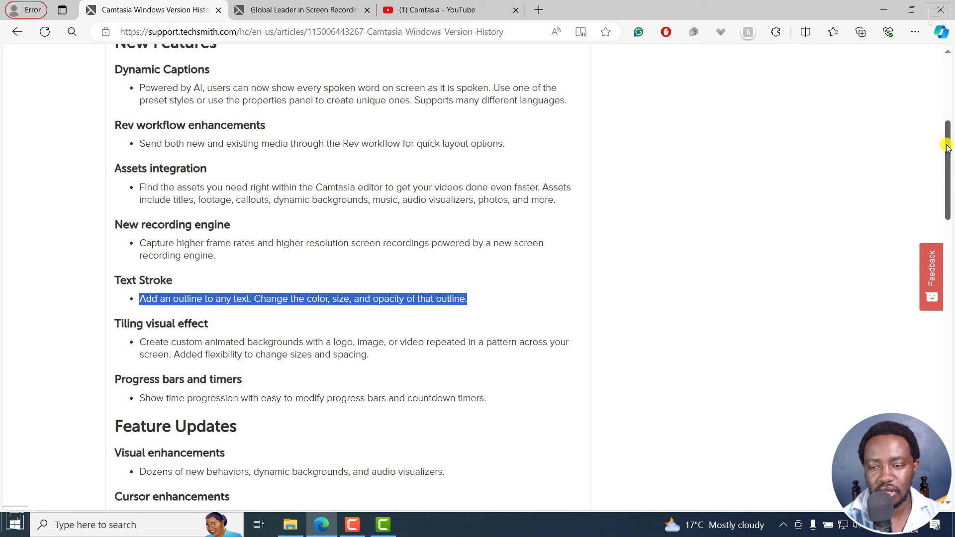
{"action": "scroll", "coordinate": [947, 142], "scroll_direction": "down", "scroll_amount": 2}
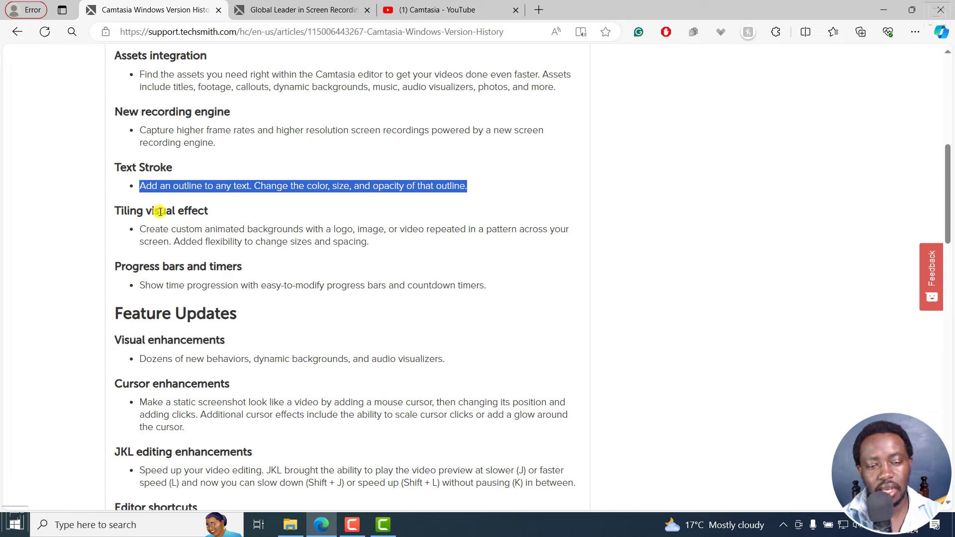
{"action": "mouse_move", "coordinate": [141, 229]}
{"action": "left_mouse_down"}
{"action": "mouse_move", "coordinate": [309, 231]}
{"action": "mouse_move", "coordinate": [389, 246]}
{"action": "left_mouse_up"}
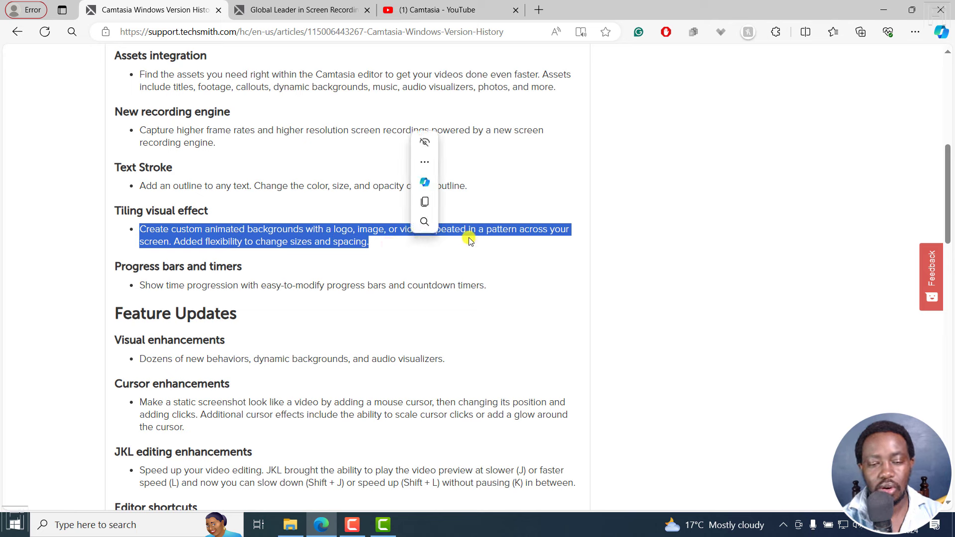
{"action": "left_click", "coordinate": [489, 236]}
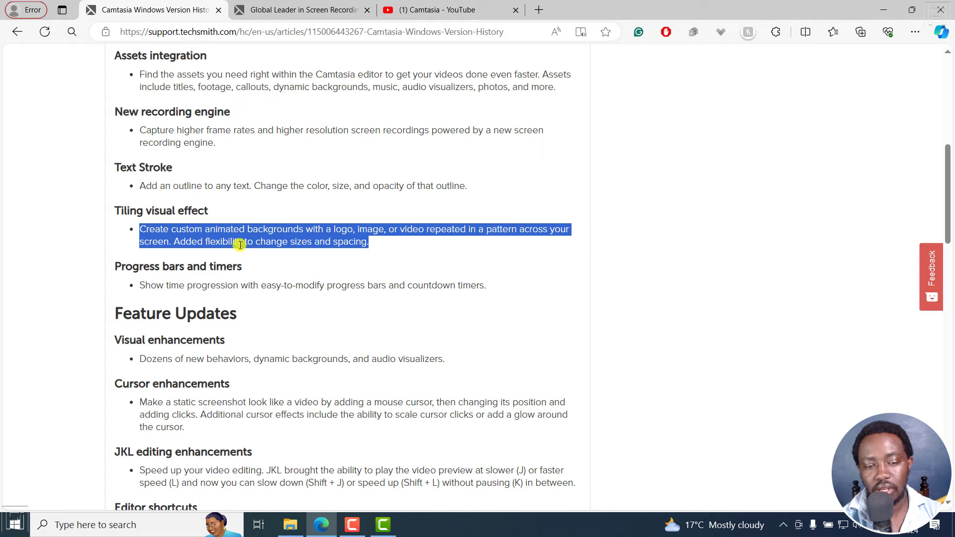
Switch back to Camtasia and add the yellow Bold-style circle shape at about 0:00:22 on the timeline
{"action": "left_click", "coordinate": [401, 526]}
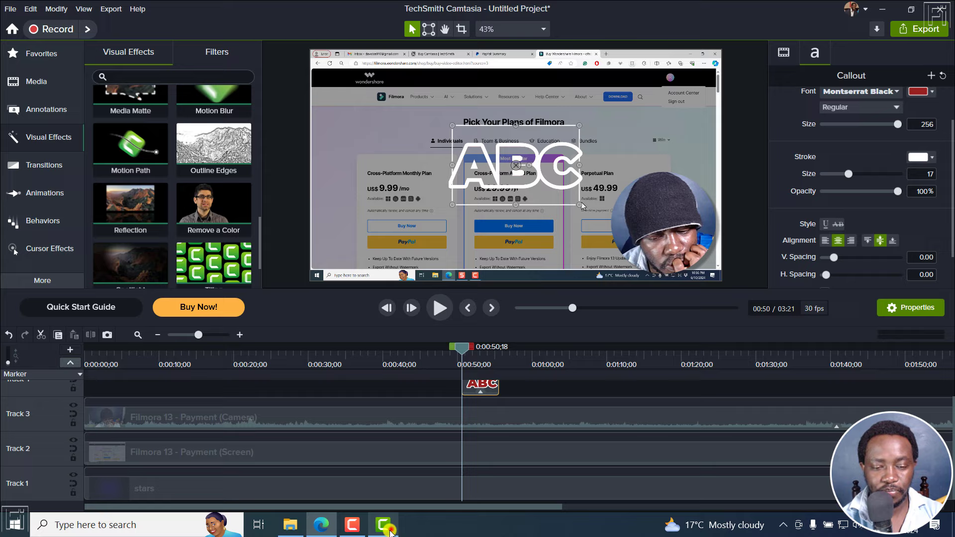
{"action": "left_click", "coordinate": [253, 355]}
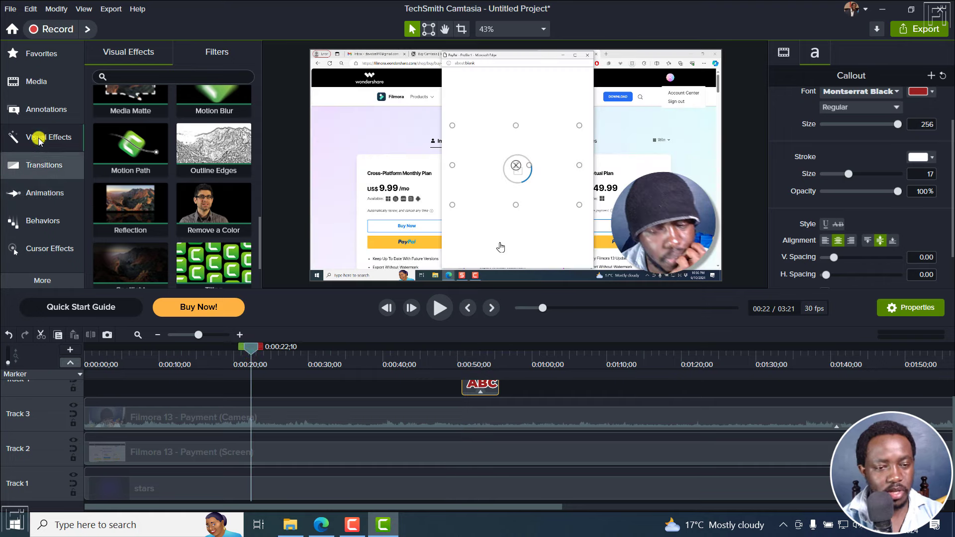
{"action": "left_click", "coordinate": [35, 109]}
{"action": "left_click", "coordinate": [159, 52]}
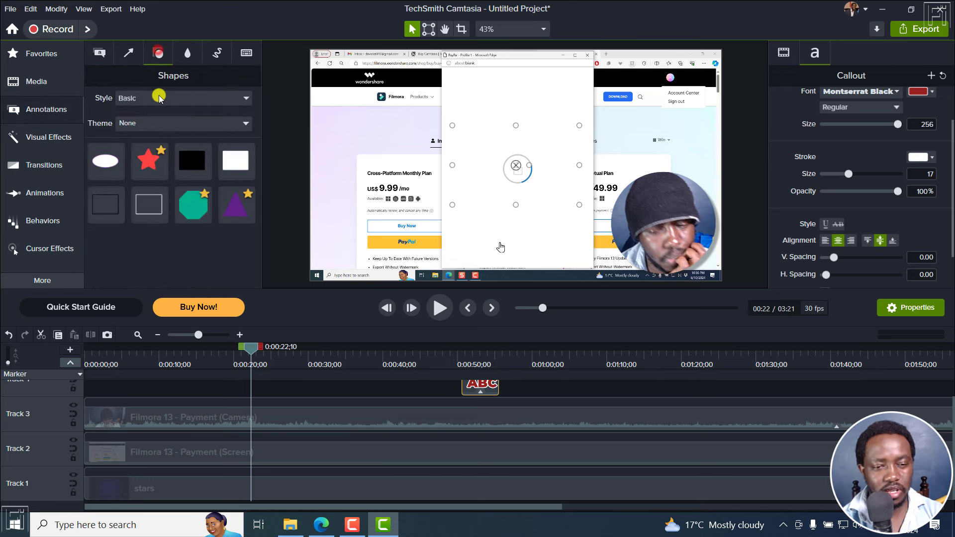
{"action": "left_click", "coordinate": [159, 97]}
{"action": "left_click", "coordinate": [131, 156]}
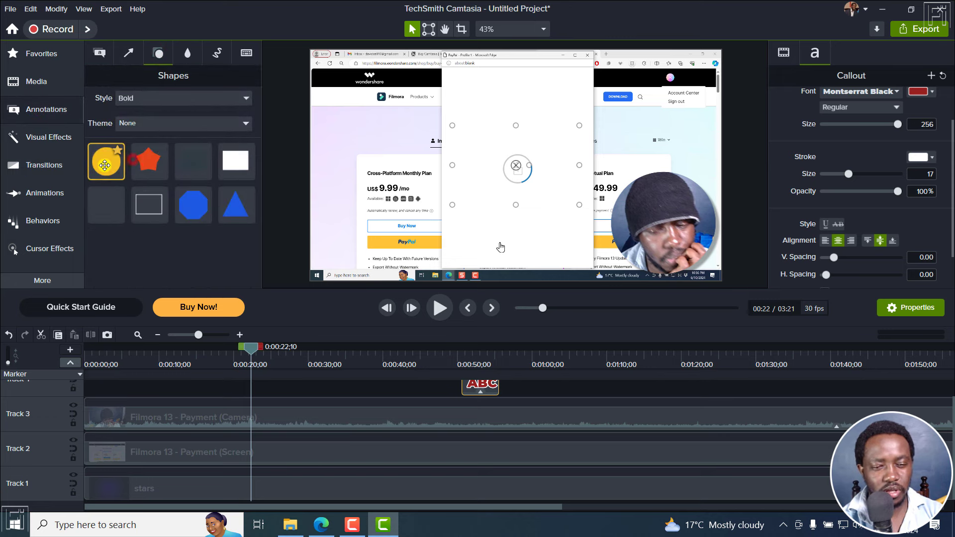
{"action": "right_click", "coordinate": [122, 173]}
{"action": "left_click", "coordinate": [199, 181]}
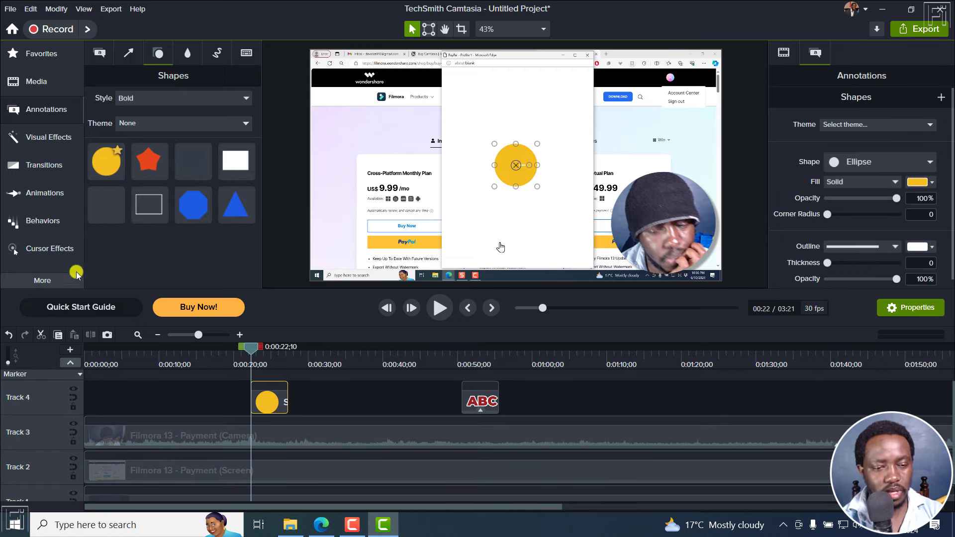
Apply the Tiling effect to the yellow circle and shift its two pattern handles on the canvas to stagger the repeated circles diagonally
{"action": "left_click", "coordinate": [49, 140]}
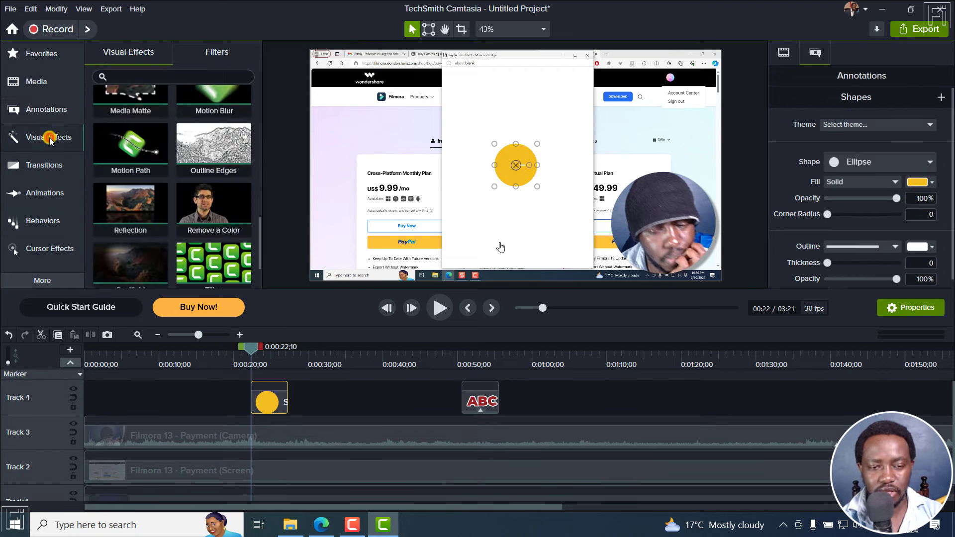
{"action": "left_click_drag", "start_coordinate": [256, 243], "coordinate": [274, 397]}
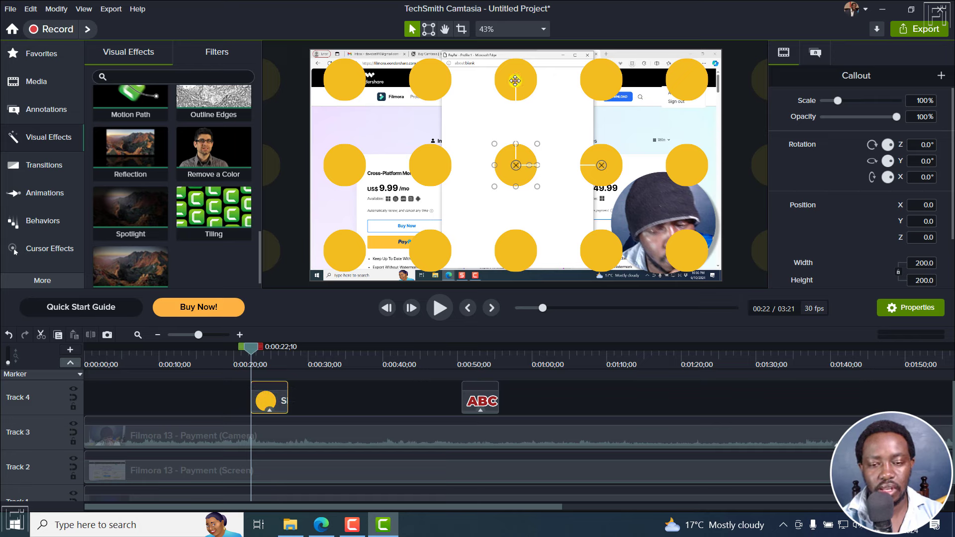
{"action": "left_click_drag", "start_coordinate": [515, 81], "coordinate": [467, 111]}
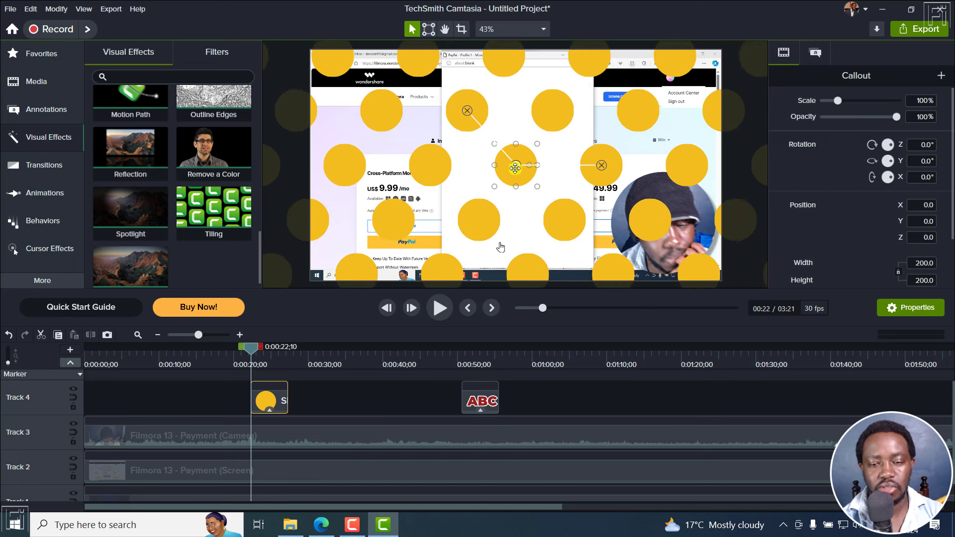
{"action": "mouse_move", "coordinate": [514, 172]}
{"action": "left_mouse_down"}
{"action": "mouse_move", "coordinate": [510, 181]}
{"action": "mouse_move", "coordinate": [517, 167]}
{"action": "left_mouse_up"}
{"action": "left_click_drag", "start_coordinate": [604, 164], "coordinate": [602, 145]}
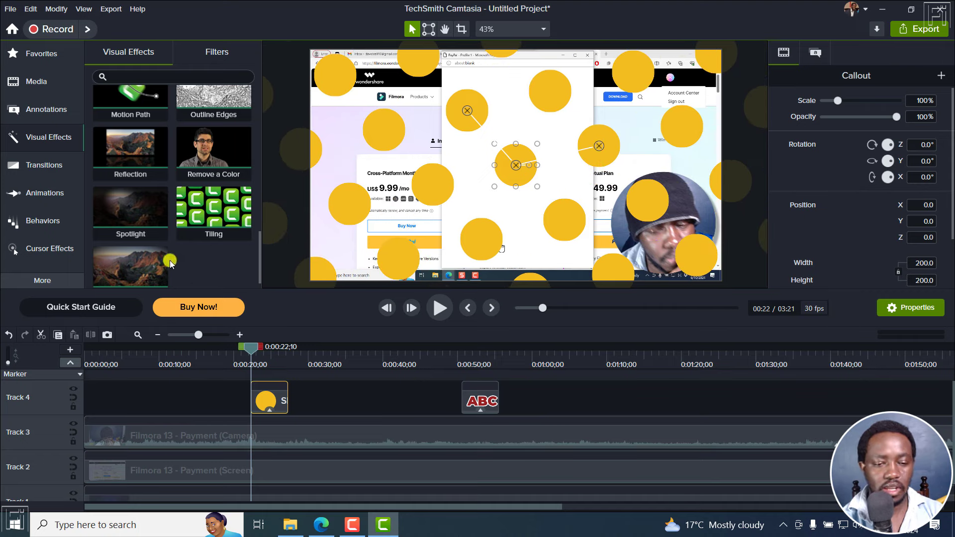
Add the Tilt Right animation near the end of the yellow circle clip on Track 4
{"action": "left_click", "coordinate": [36, 280]}
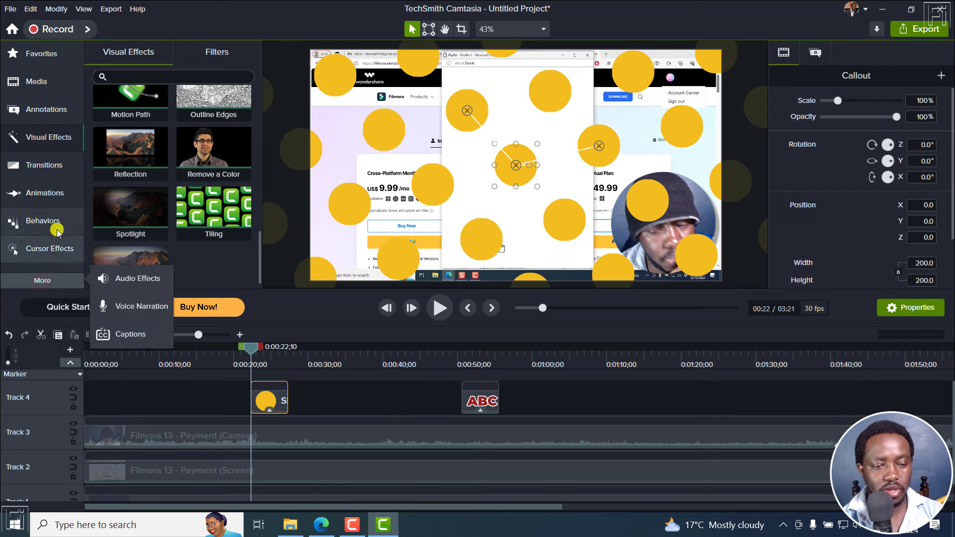
{"action": "left_click", "coordinate": [44, 193]}
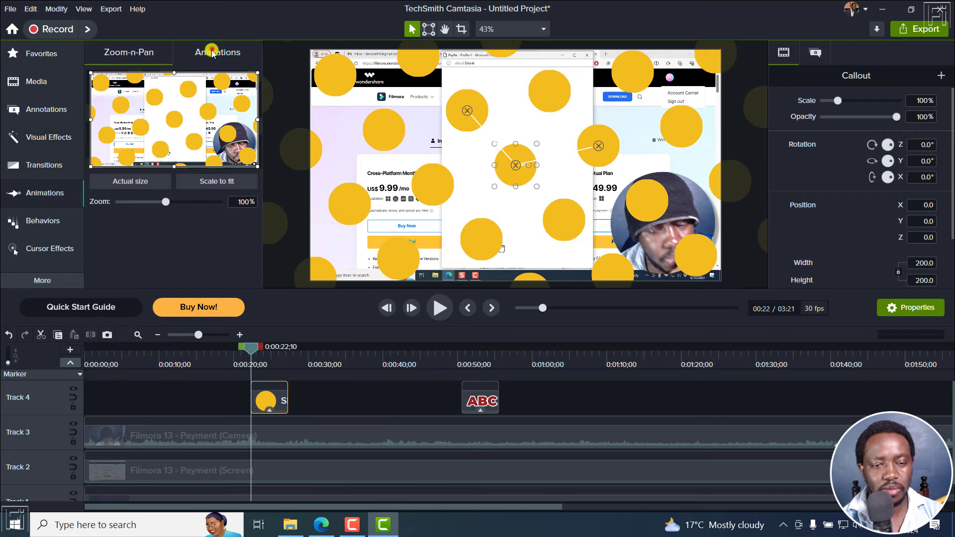
{"action": "left_click", "coordinate": [212, 51]}
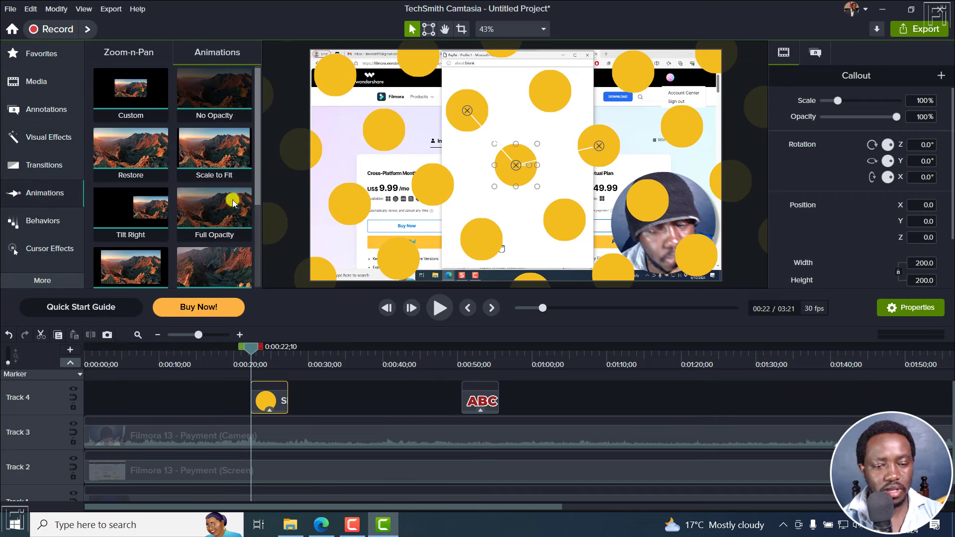
{"action": "left_click_drag", "start_coordinate": [118, 220], "coordinate": [279, 399]}
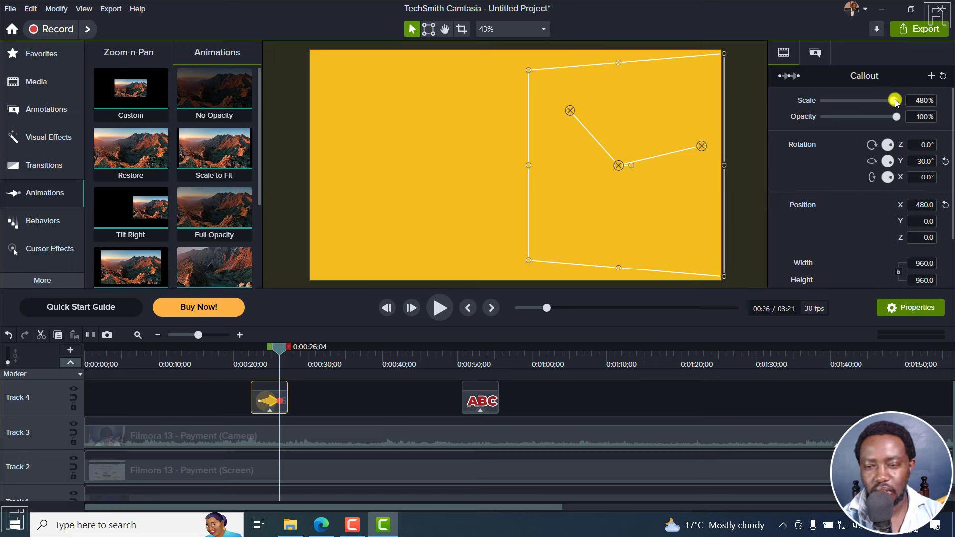
Set the tiled yellow circle's scale after the Tilt Right animation to about 60.5% and play back the clip on Track 4
{"action": "left_click_drag", "start_coordinate": [895, 102], "coordinate": [834, 109]}
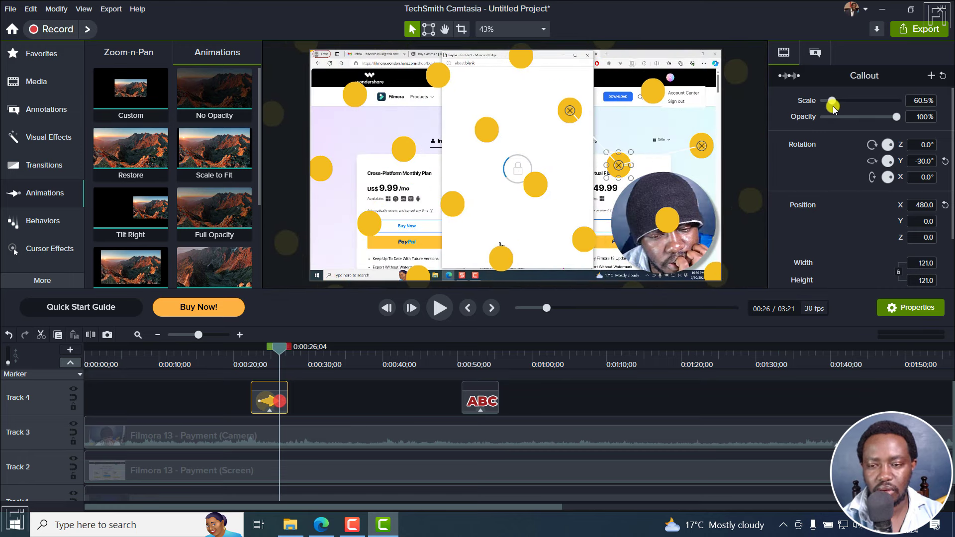
{"action": "left_click", "coordinate": [242, 358]}
{"action": "key", "text": "space"}
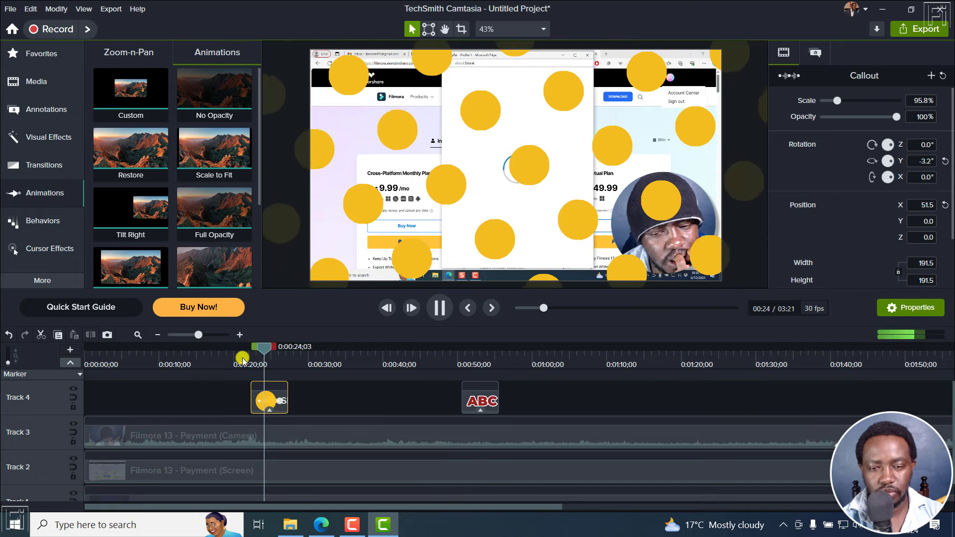
{"action": "key", "text": "space"}
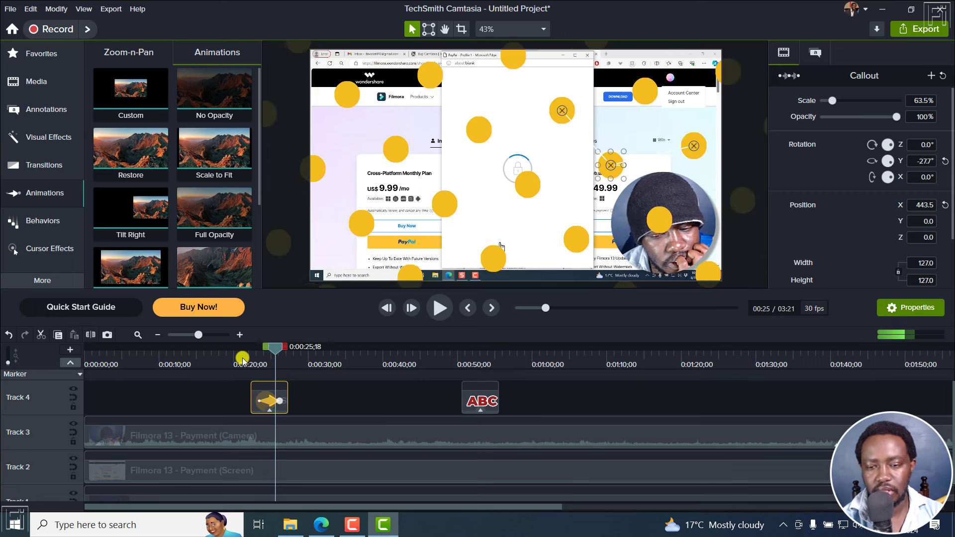
{"action": "left_click", "coordinate": [359, 404]}
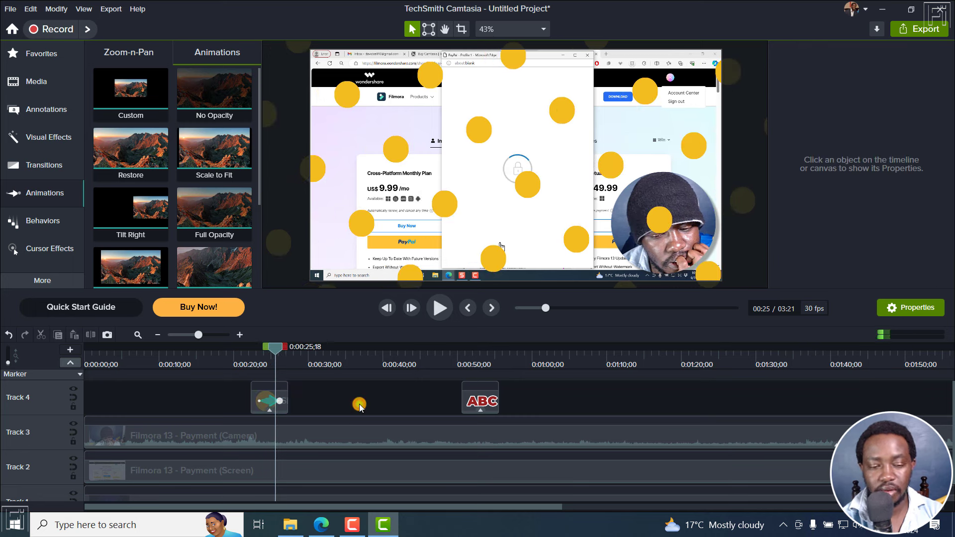
Switch to the browser and reread the Tiling visual effect entry about animated backgrounds and changing sizes and spacing
{"action": "left_click", "coordinate": [330, 526]}
{"action": "left_click", "coordinate": [240, 231]}
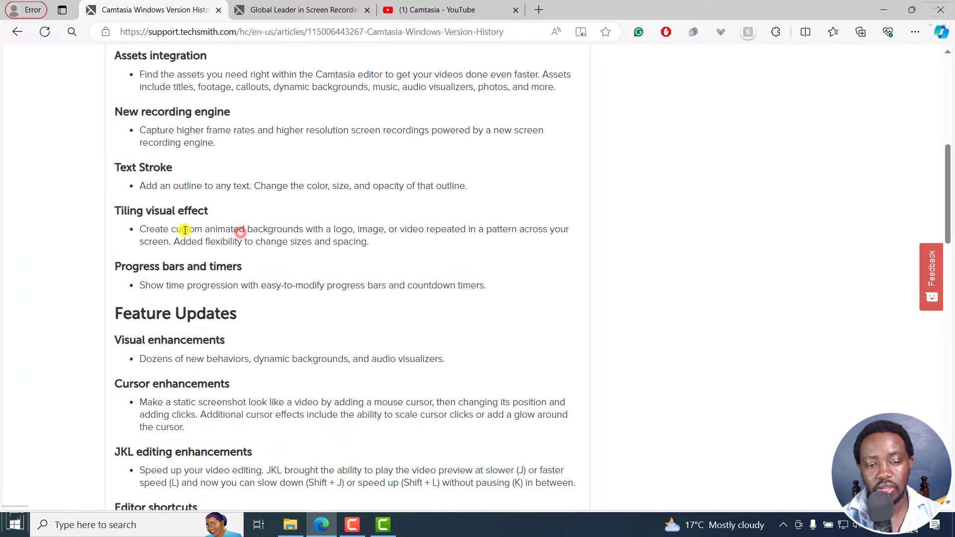
{"action": "left_click_drag", "start_coordinate": [179, 228], "coordinate": [341, 228]}
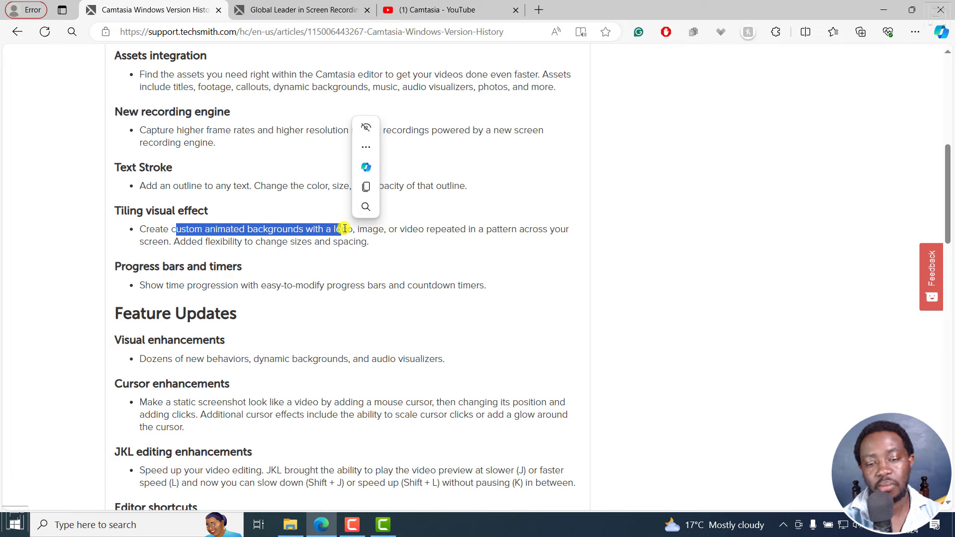
{"action": "left_click_drag", "start_coordinate": [219, 241], "coordinate": [360, 256]}
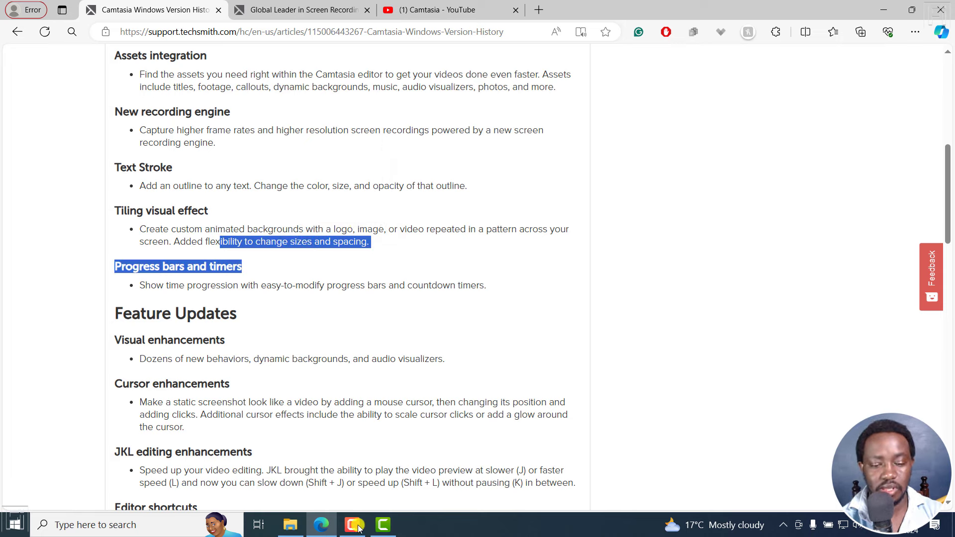
Switch back to Camtasia and set the opacity of the tiled yellow circle callout to 83%
{"action": "left_click", "coordinate": [383, 524]}
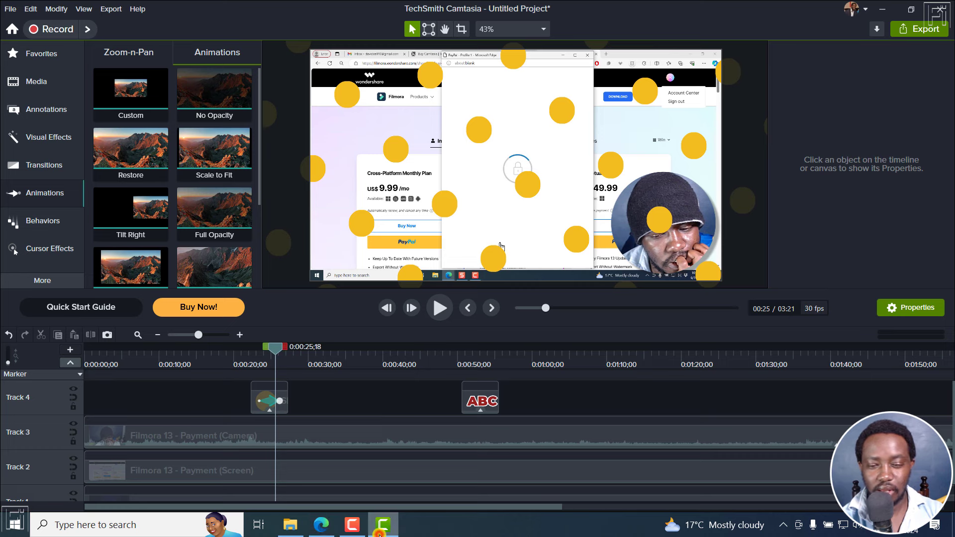
{"action": "left_click", "coordinate": [262, 396]}
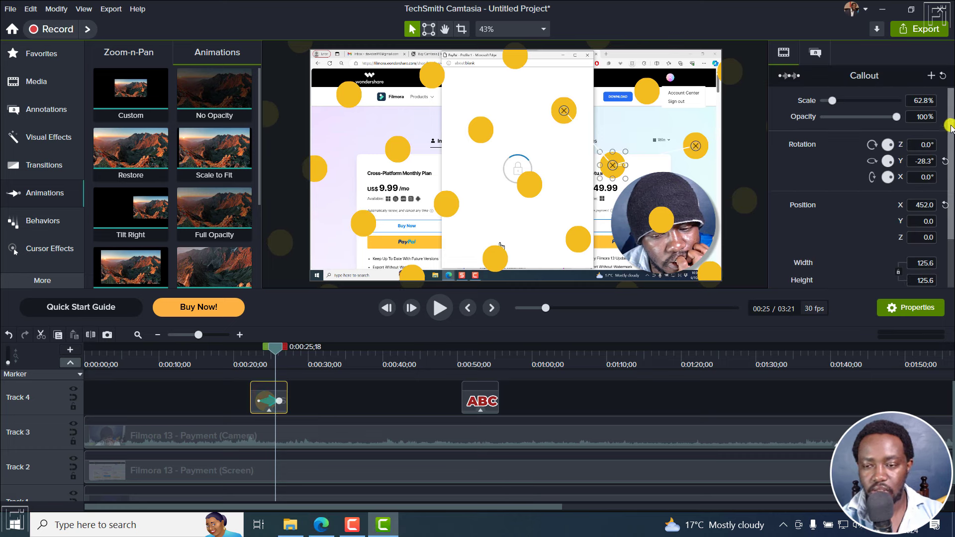
{"action": "scroll", "coordinate": [950, 127], "scroll_direction": "down", "scroll_amount": 3}
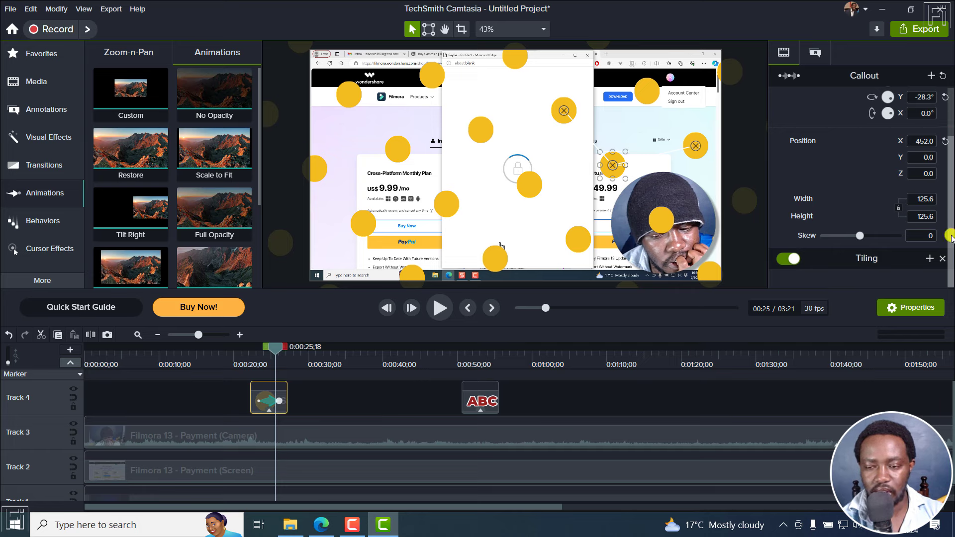
{"action": "left_click_drag", "start_coordinate": [950, 203], "coordinate": [951, 141]}
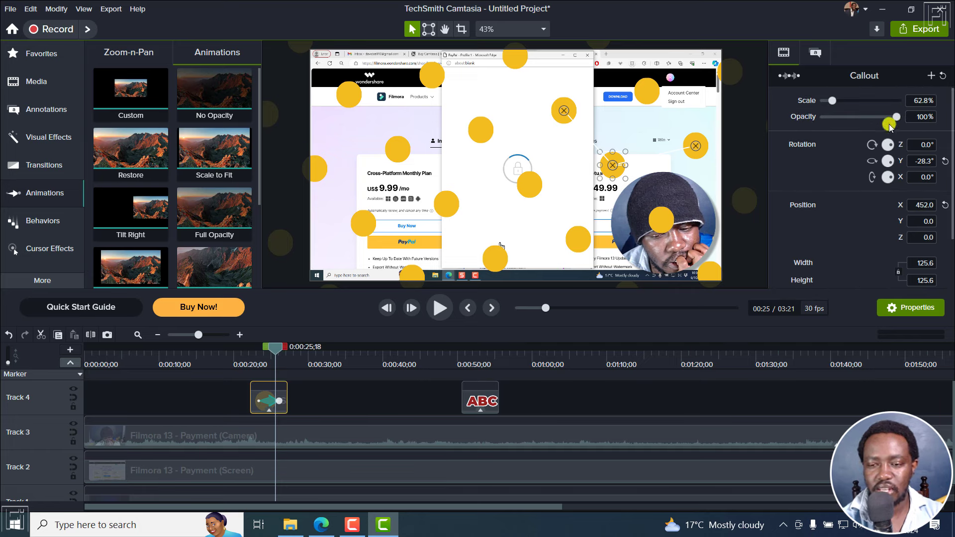
{"action": "mouse_move", "coordinate": [892, 117]}
{"action": "left_mouse_down"}
{"action": "mouse_move", "coordinate": [861, 119]}
{"action": "mouse_move", "coordinate": [885, 123]}
{"action": "left_mouse_up"}
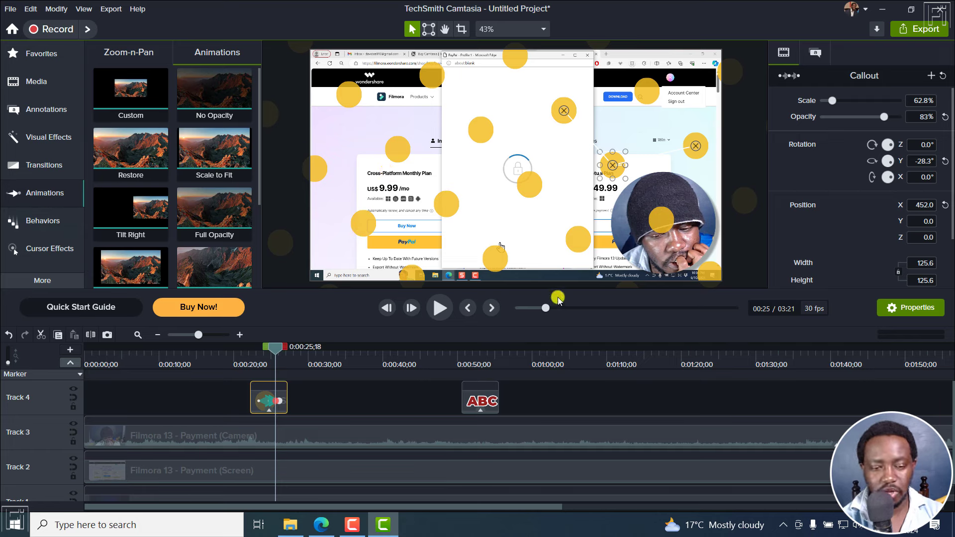
Switch to the browser and read the Progress bars and timers entry in the version history
{"action": "left_click", "coordinate": [321, 525]}
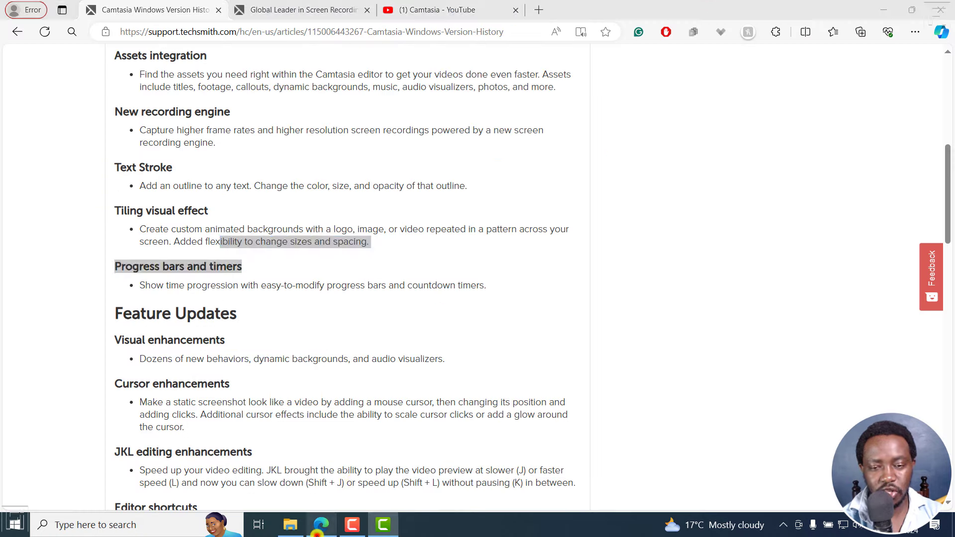
{"action": "left_click", "coordinate": [142, 282]}
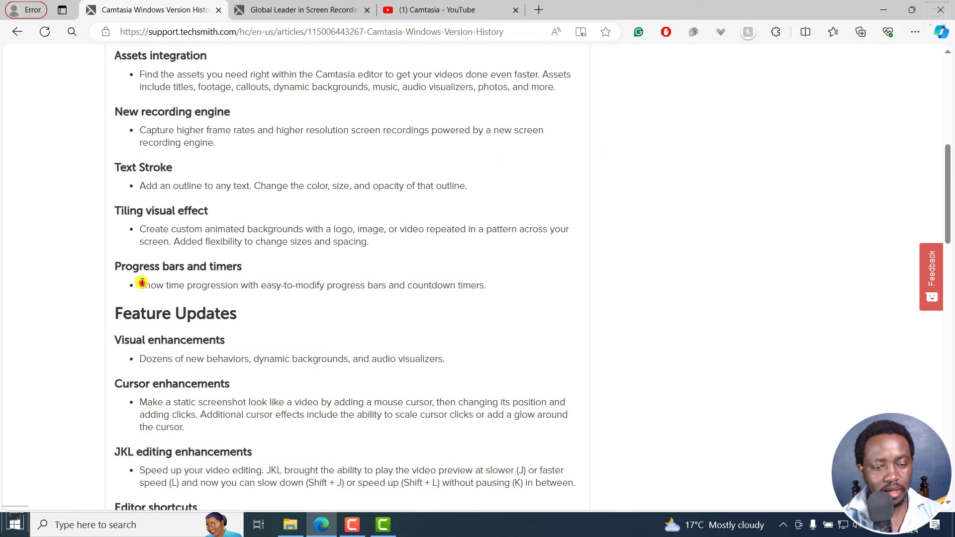
{"action": "left_click_drag", "start_coordinate": [130, 268], "coordinate": [251, 267]}
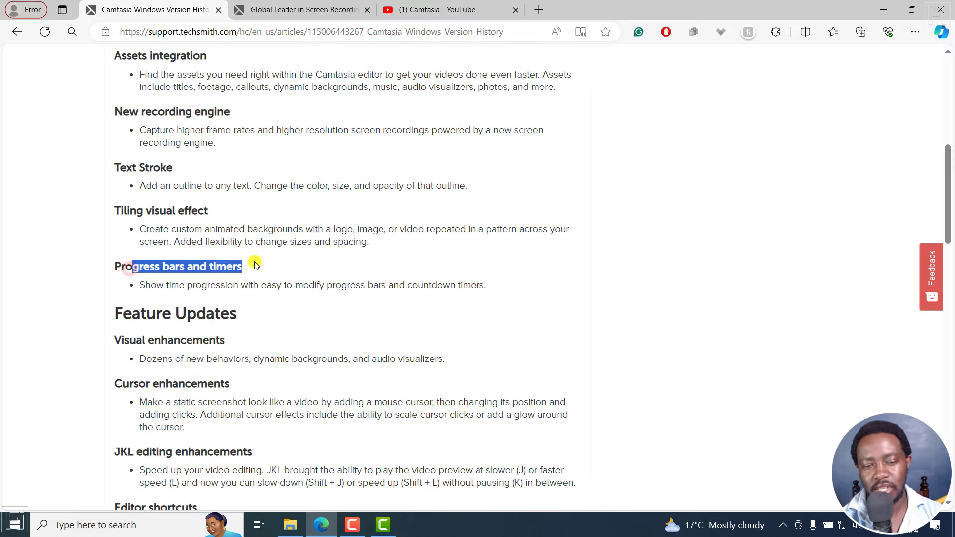
{"action": "left_click", "coordinate": [131, 288]}
{"action": "left_click_drag", "start_coordinate": [131, 288], "coordinate": [497, 285]}
{"action": "left_click", "coordinate": [536, 294]}
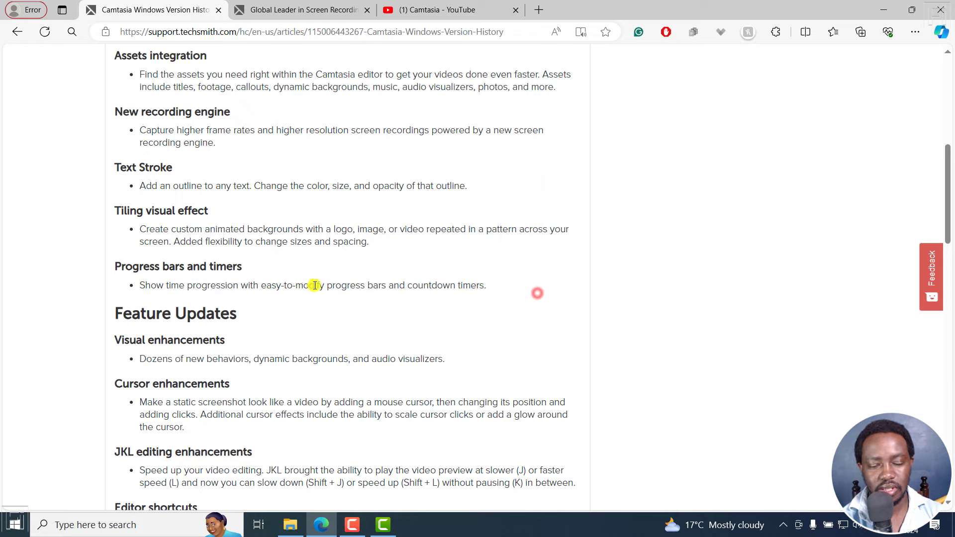
Switch back to Camtasia, browse the Camtasia Assets and the Camtasia 2024 library, and expand the Counters folder to examine its countdown items
{"action": "left_click", "coordinate": [386, 528]}
{"action": "left_click", "coordinate": [47, 83]}
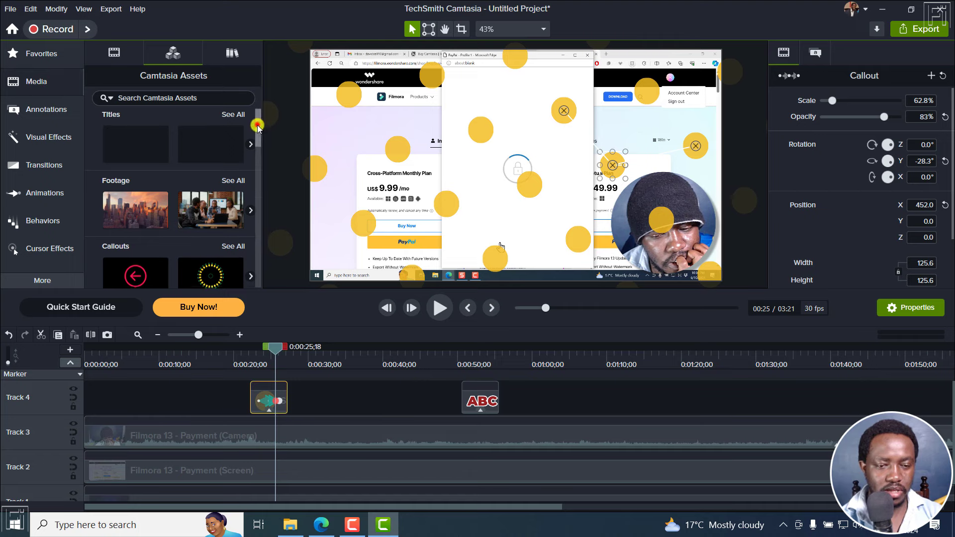
{"action": "left_click_drag", "start_coordinate": [256, 121], "coordinate": [254, 184]}
{"action": "scroll", "coordinate": [254, 184], "scroll_direction": "down", "scroll_amount": 2}
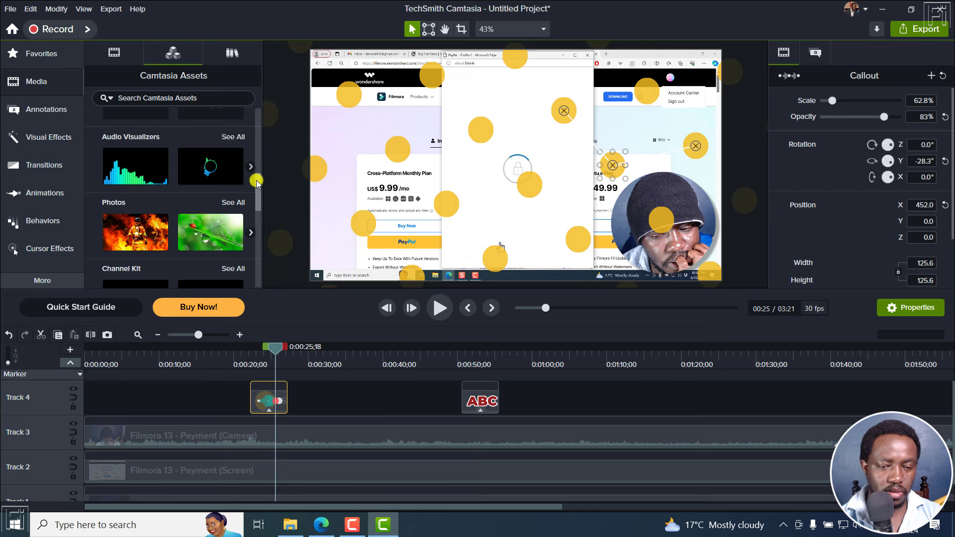
{"action": "left_click", "coordinate": [227, 55]}
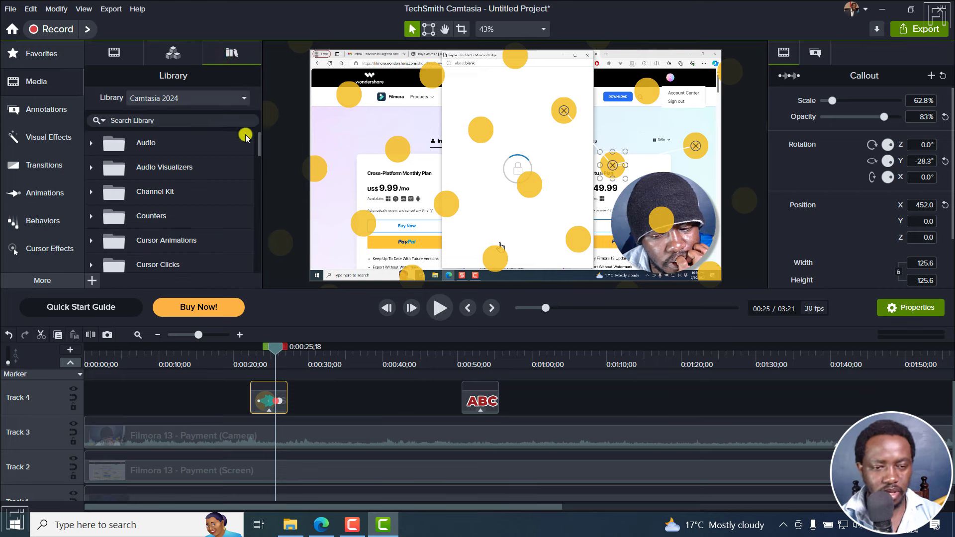
{"action": "scroll", "coordinate": [253, 149], "scroll_direction": "down", "scroll_amount": 1}
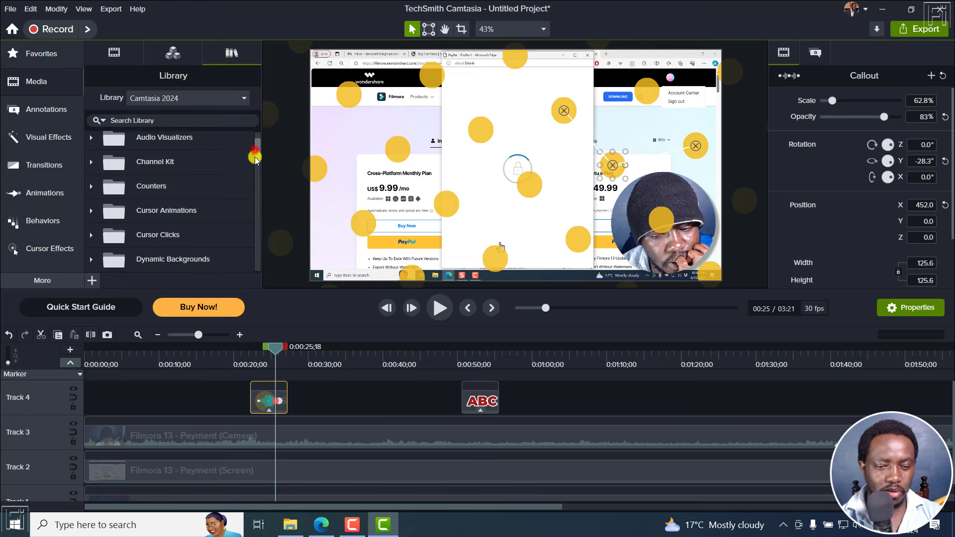
{"action": "mouse_move", "coordinate": [254, 158]}
{"action": "left_mouse_down"}
{"action": "mouse_move", "coordinate": [255, 244]}
{"action": "mouse_move", "coordinate": [264, 162]}
{"action": "left_mouse_up"}
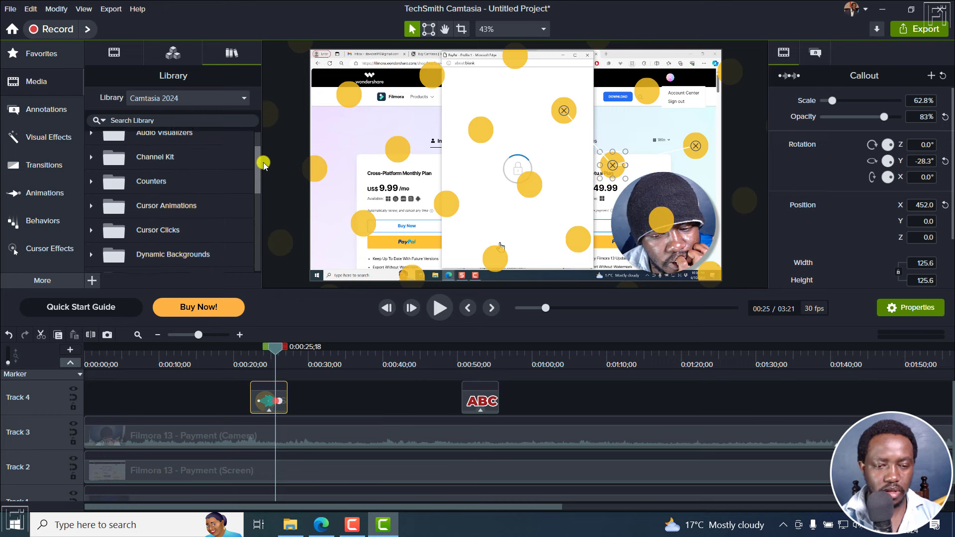
{"action": "left_click", "coordinate": [90, 186]}
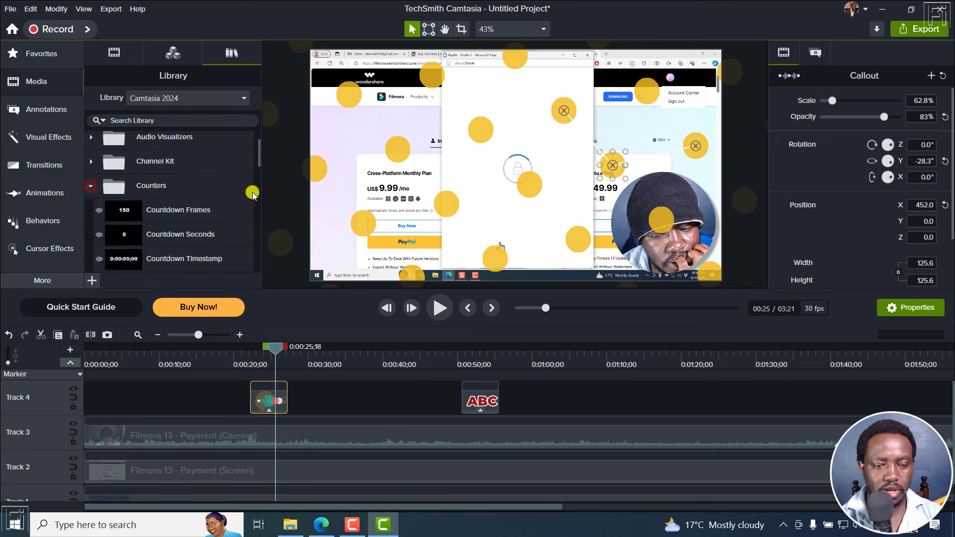
{"action": "mouse_move", "coordinate": [257, 154]}
{"action": "left_mouse_down"}
{"action": "mouse_move", "coordinate": [253, 260]}
{"action": "mouse_move", "coordinate": [257, 130]}
{"action": "left_mouse_up"}
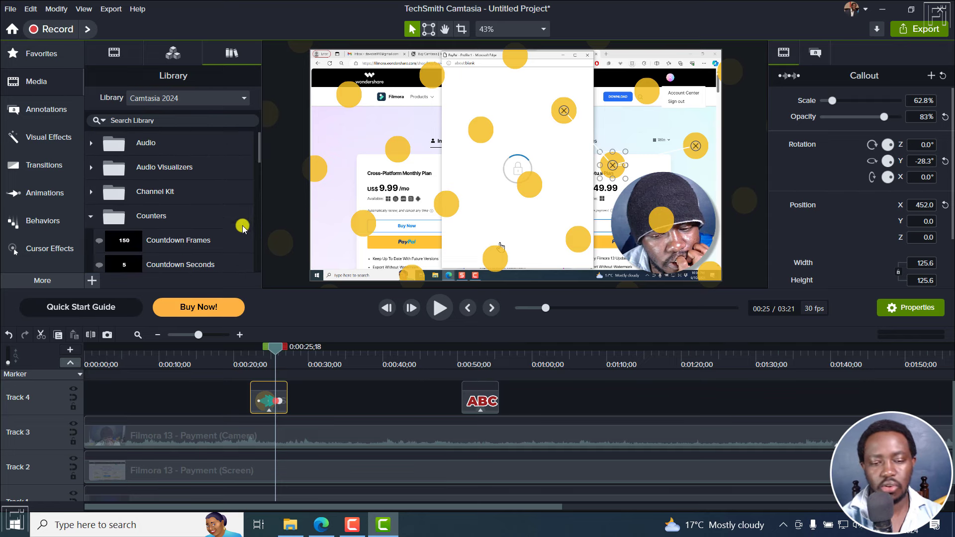
{"action": "left_click", "coordinate": [378, 402]}
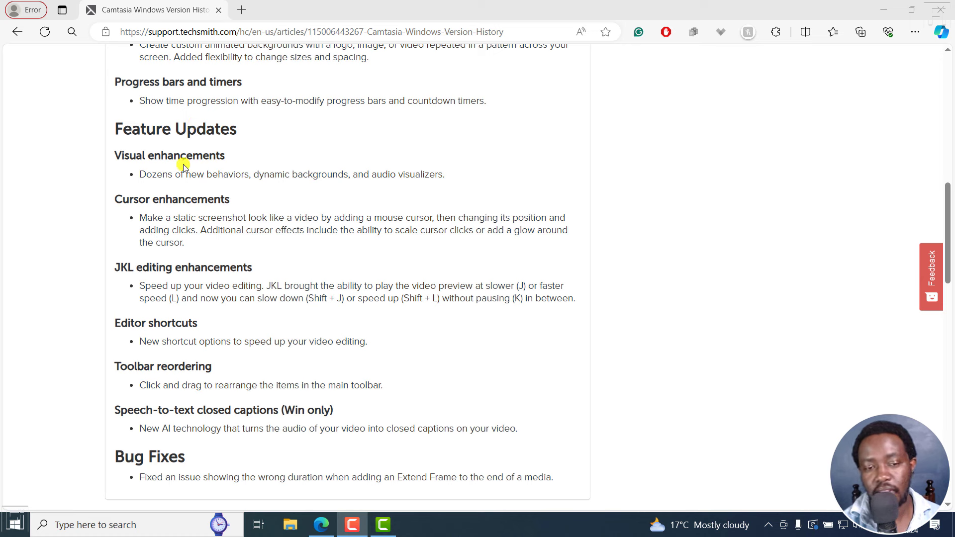
In the browser, read the Visual enhancements, Cursor enhancements and Toolbar reordering entries under Feature Updates
{"action": "left_click_drag", "start_coordinate": [147, 178], "coordinate": [433, 170]}
{"action": "left_click", "coordinate": [275, 176]}
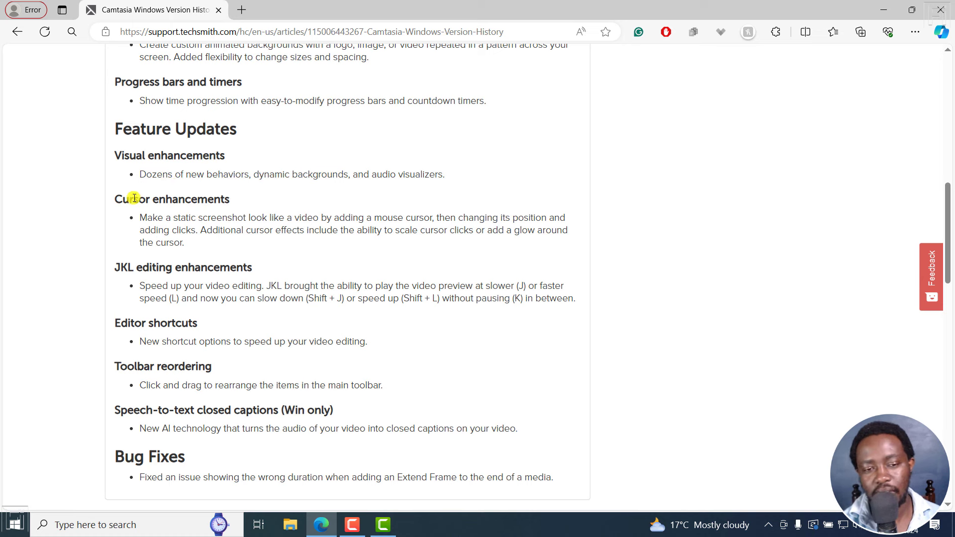
{"action": "left_click_drag", "start_coordinate": [141, 220], "coordinate": [542, 217]}
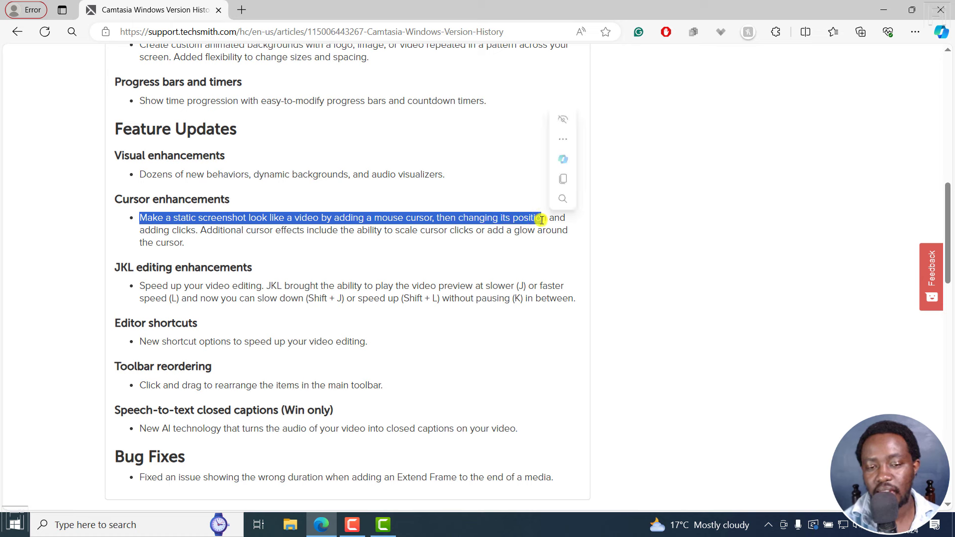
{"action": "left_click", "coordinate": [243, 231]}
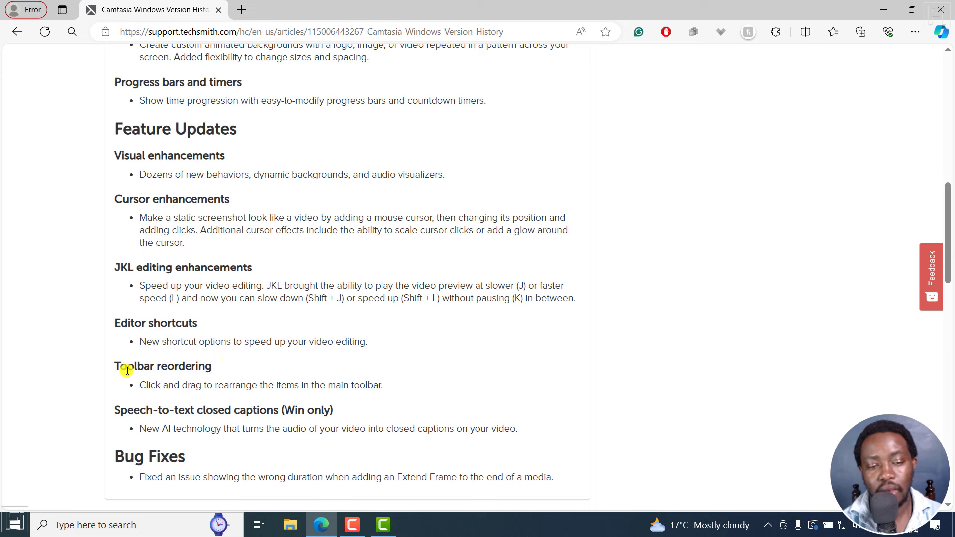
{"action": "left_click_drag", "start_coordinate": [115, 363], "coordinate": [216, 367]}
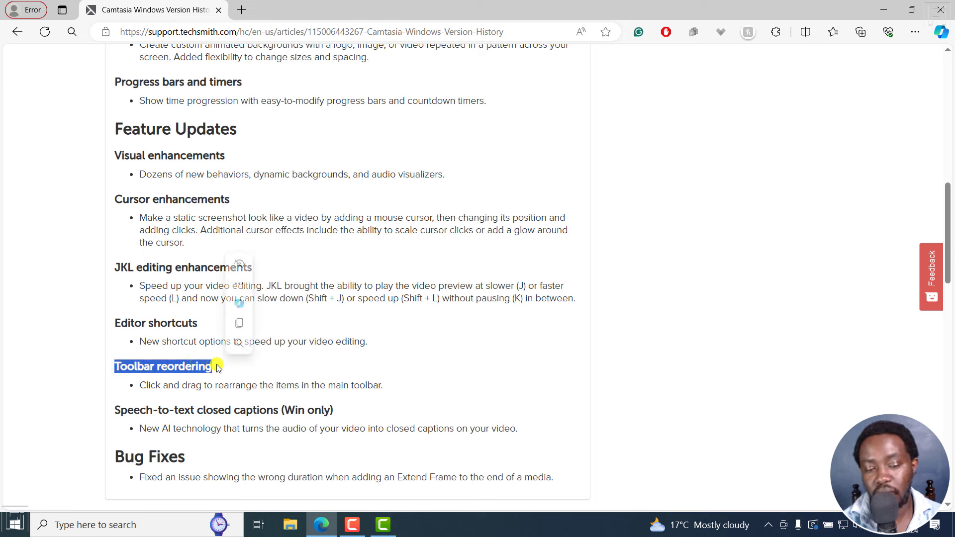
{"action": "left_click", "coordinate": [329, 383]}
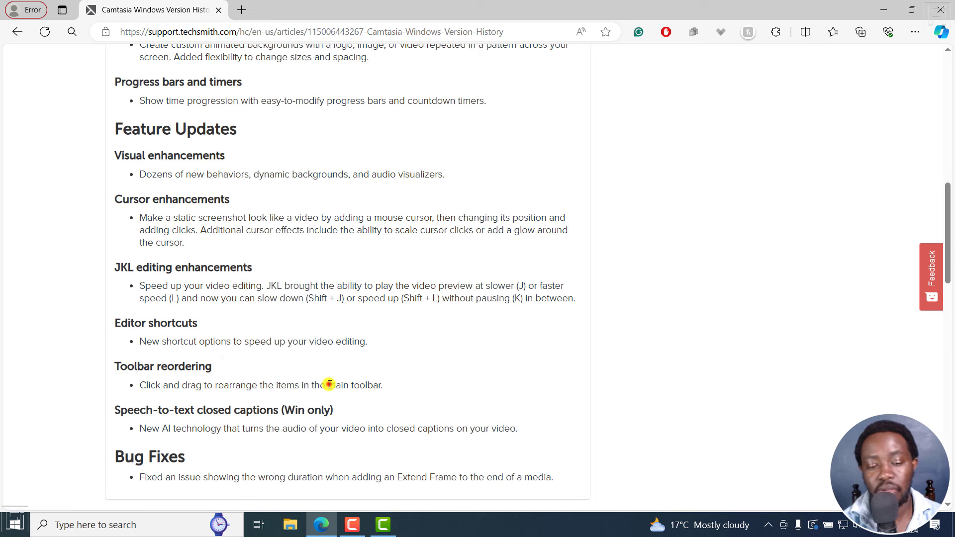
Switch to the Camtasia 2024.tscproj project in Camtasia and show the hidden Captions tool
{"action": "left_click", "coordinate": [383, 524]}
{"action": "left_click", "coordinate": [70, 327]}
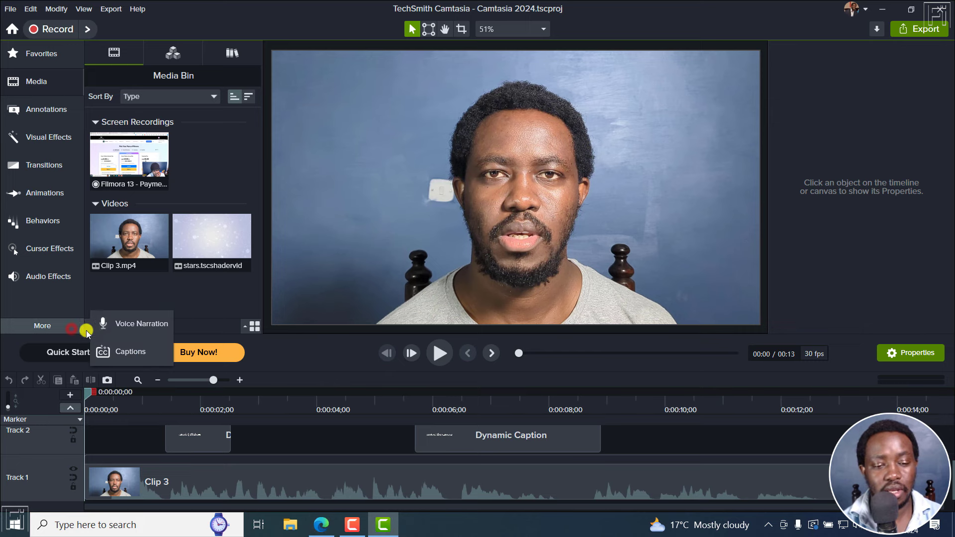
{"action": "left_click", "coordinate": [129, 354]}
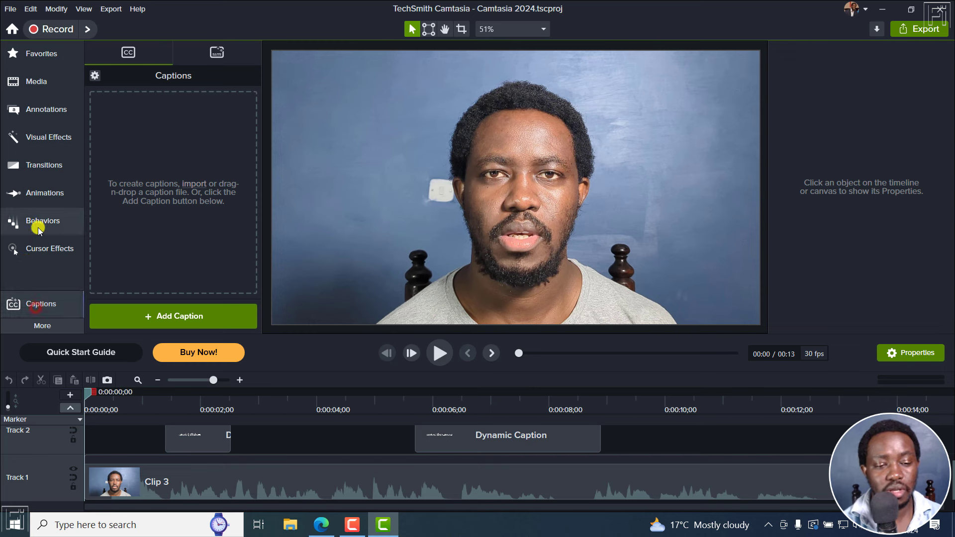
Reorder the main tools: Cursor Effects above Transitions, Behaviors above Animations, and Audio Effects above Behaviors, enlarging the upper area slightly
{"action": "left_click_drag", "start_coordinate": [39, 247], "coordinate": [37, 169]}
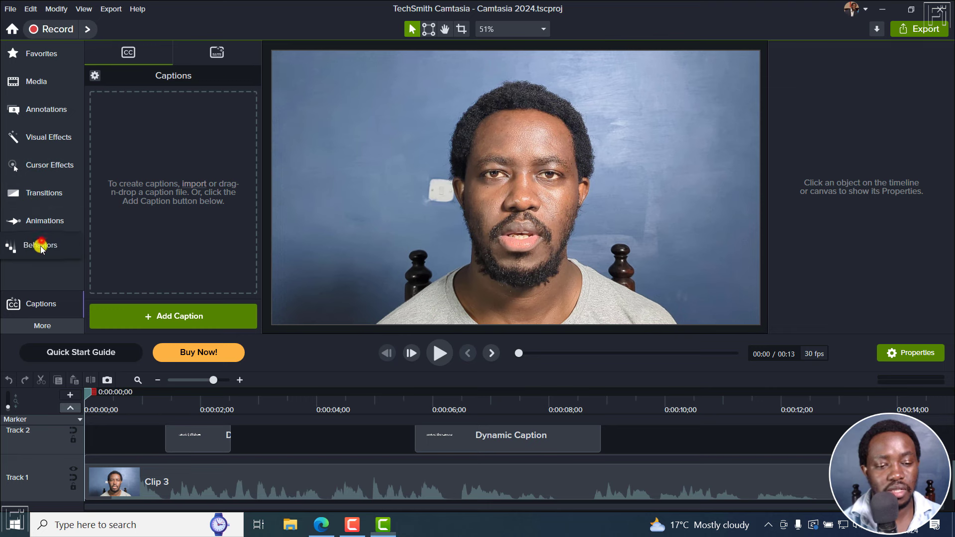
{"action": "left_click_drag", "start_coordinate": [40, 240], "coordinate": [42, 209]}
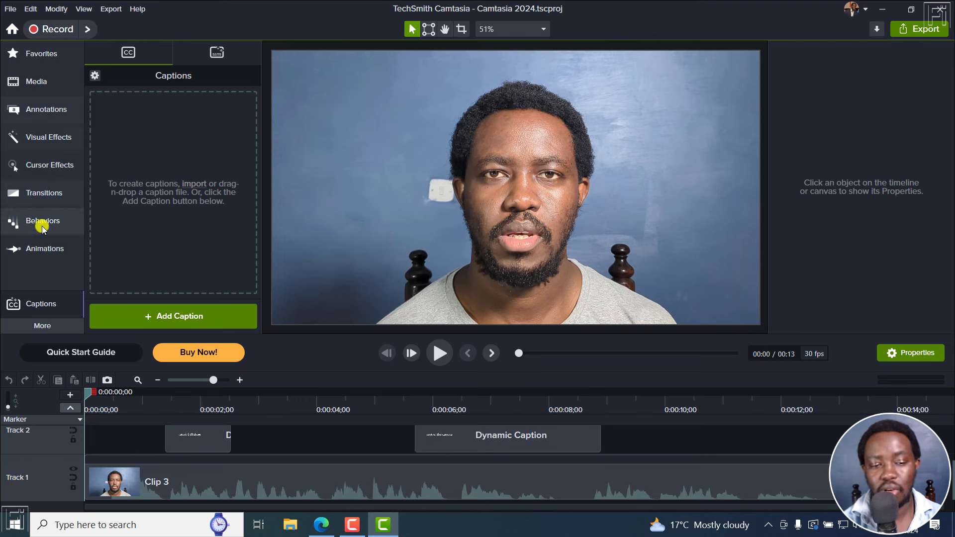
{"action": "left_click_drag", "start_coordinate": [313, 334], "coordinate": [309, 366]}
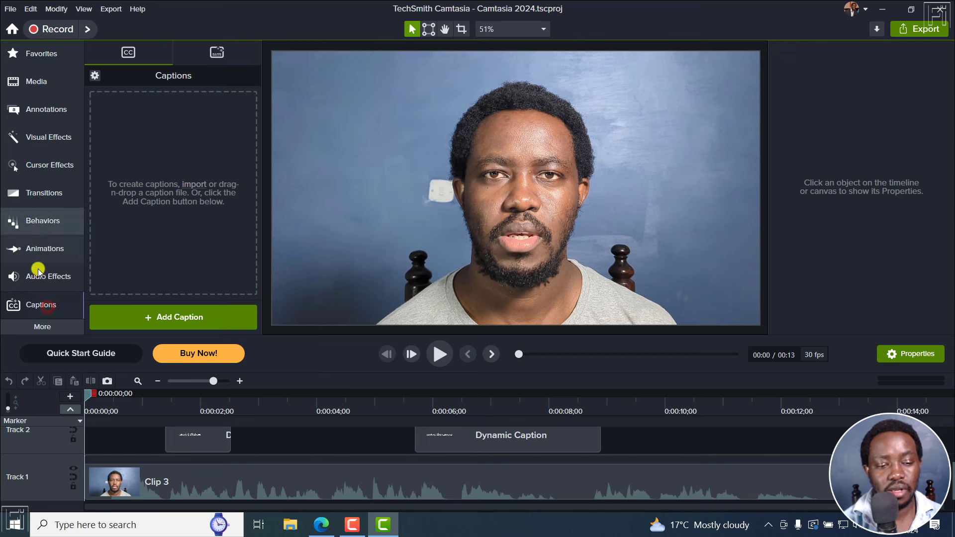
{"action": "left_click_drag", "start_coordinate": [38, 274], "coordinate": [35, 220]}
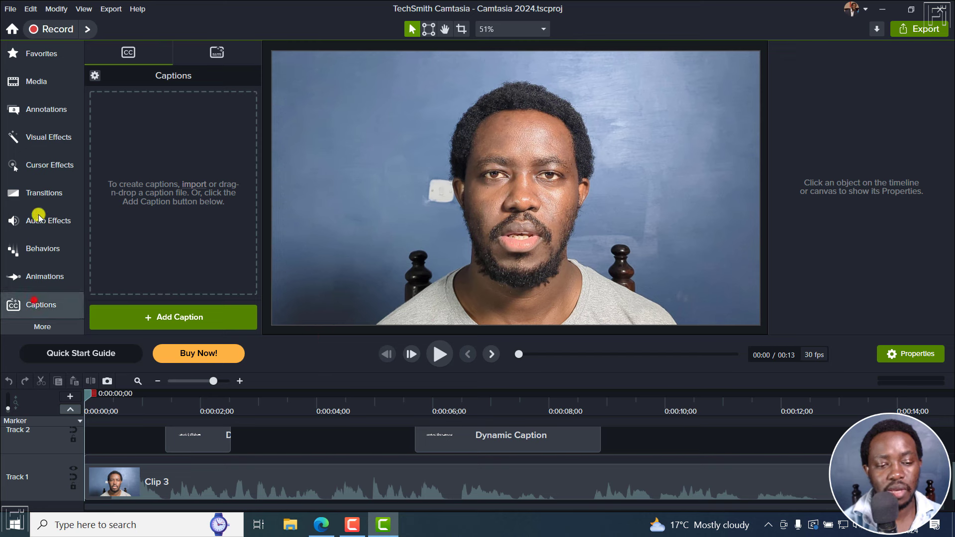
Move Audio Effects directly above Cursor Effects and Annotations directly above Transitions in the main tools, and check which tools remain hidden
{"action": "left_click", "coordinate": [43, 135]}
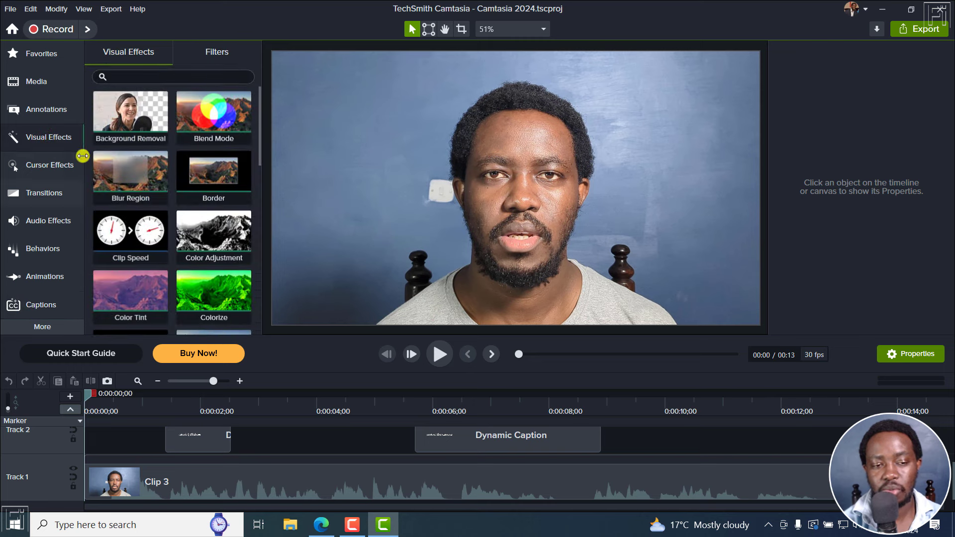
{"action": "left_click_drag", "start_coordinate": [43, 109], "coordinate": [33, 218]}
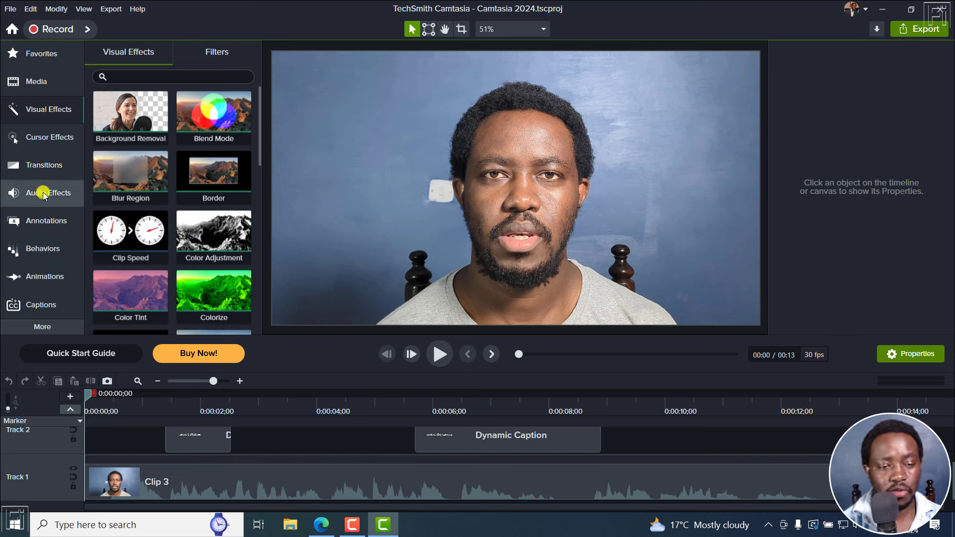
{"action": "left_click_drag", "start_coordinate": [45, 196], "coordinate": [49, 139]}
{"action": "mouse_move", "coordinate": [40, 222]}
{"action": "left_mouse_down"}
{"action": "mouse_move", "coordinate": [40, 180]}
{"action": "mouse_move", "coordinate": [47, 192]}
{"action": "left_mouse_up"}
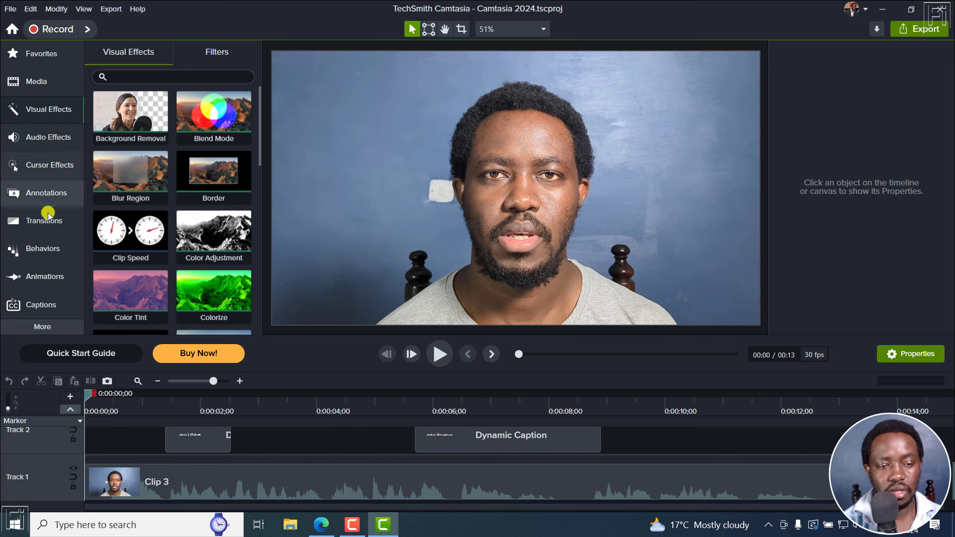
{"action": "left_click", "coordinate": [51, 326]}
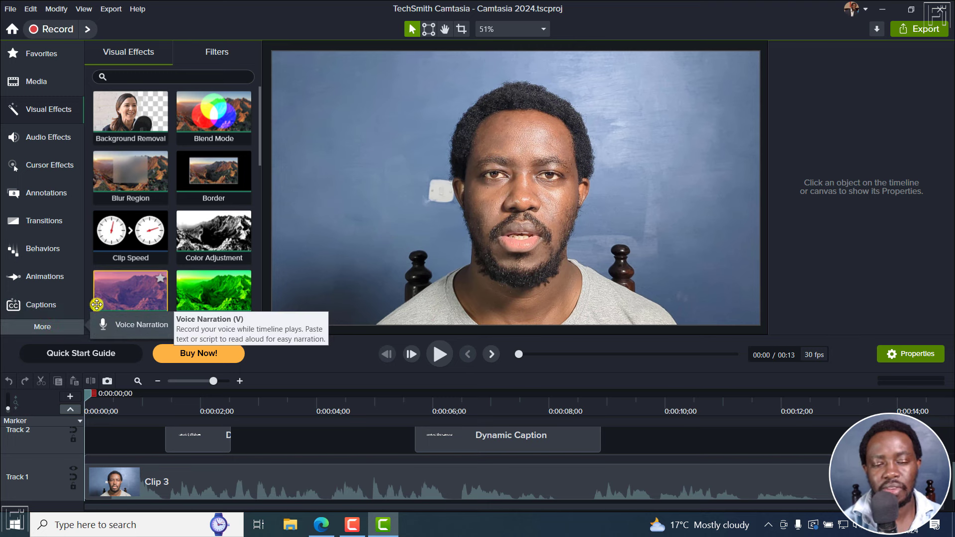
{"action": "left_click", "coordinate": [47, 327]}
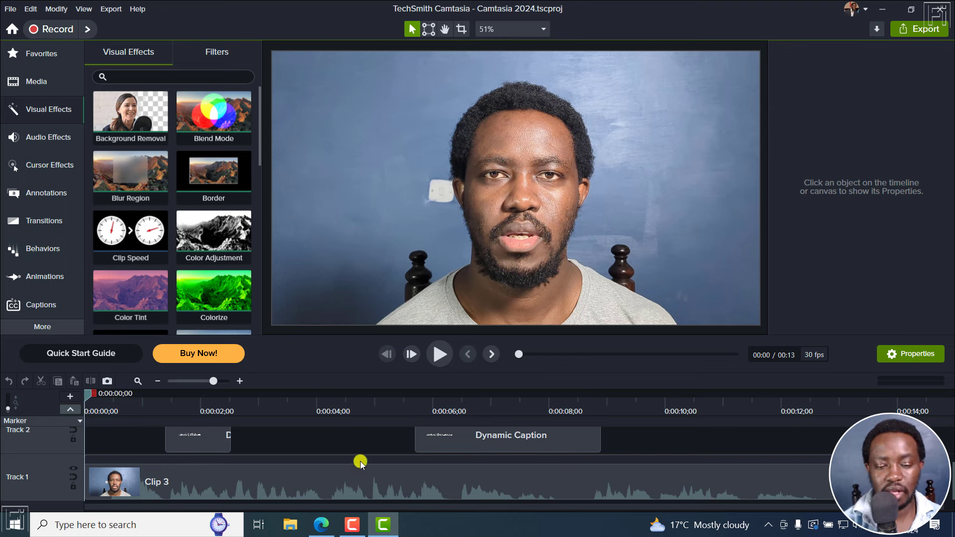
Switch to the browser and read the Speech-to-text closed captions entry and the Bug Fixes section of the version history
{"action": "left_click", "coordinate": [321, 525]}
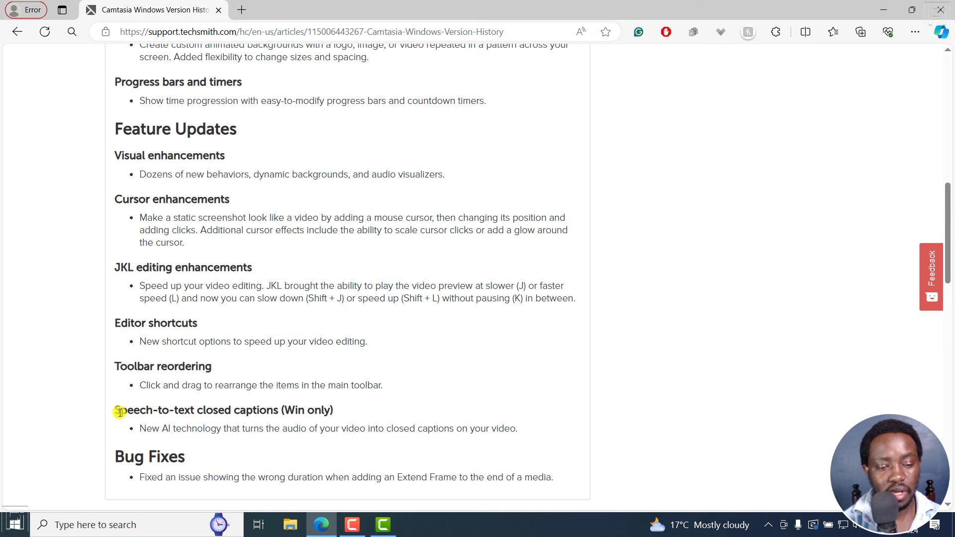
{"action": "left_click_drag", "start_coordinate": [115, 412], "coordinate": [330, 410]}
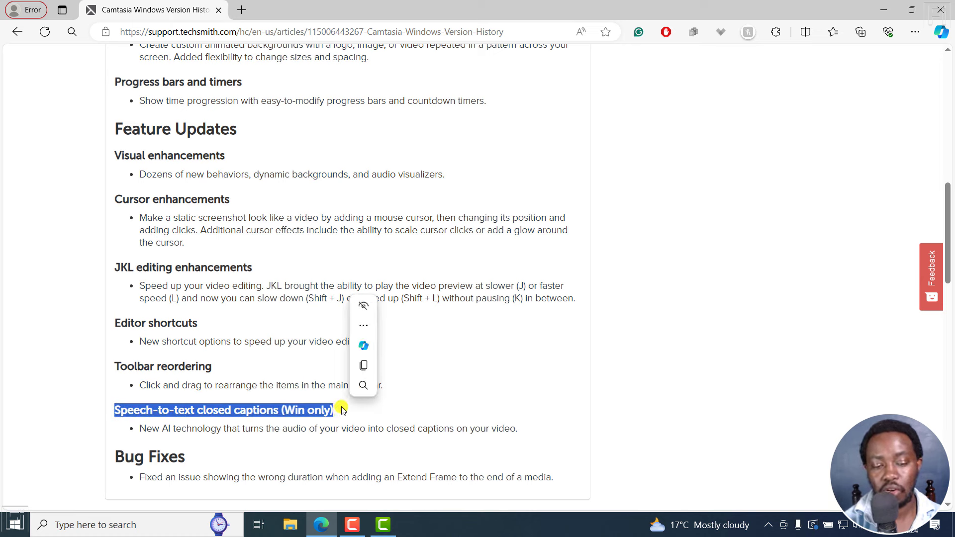
{"action": "left_click_drag", "start_coordinate": [152, 429], "coordinate": [517, 429]}
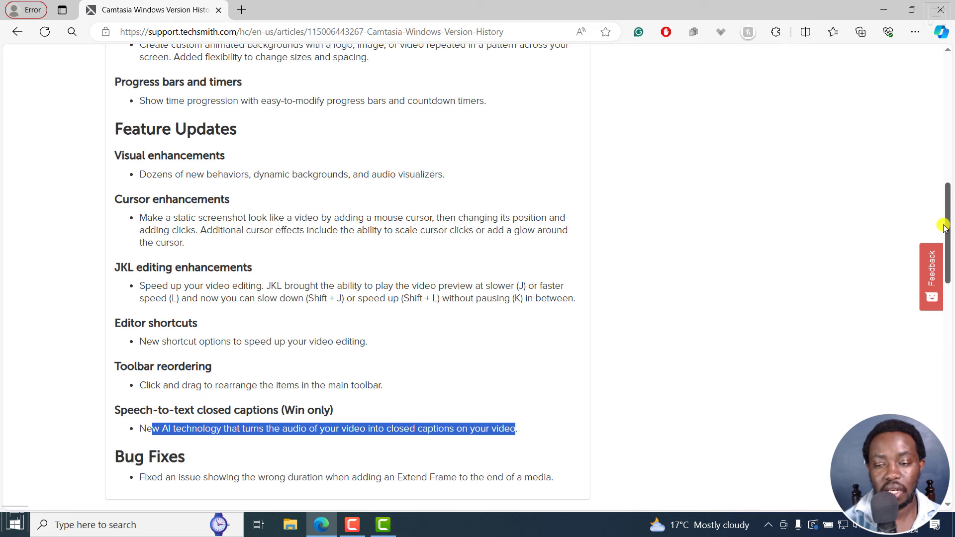
{"action": "scroll", "coordinate": [947, 211], "scroll_direction": "down", "scroll_amount": 2}
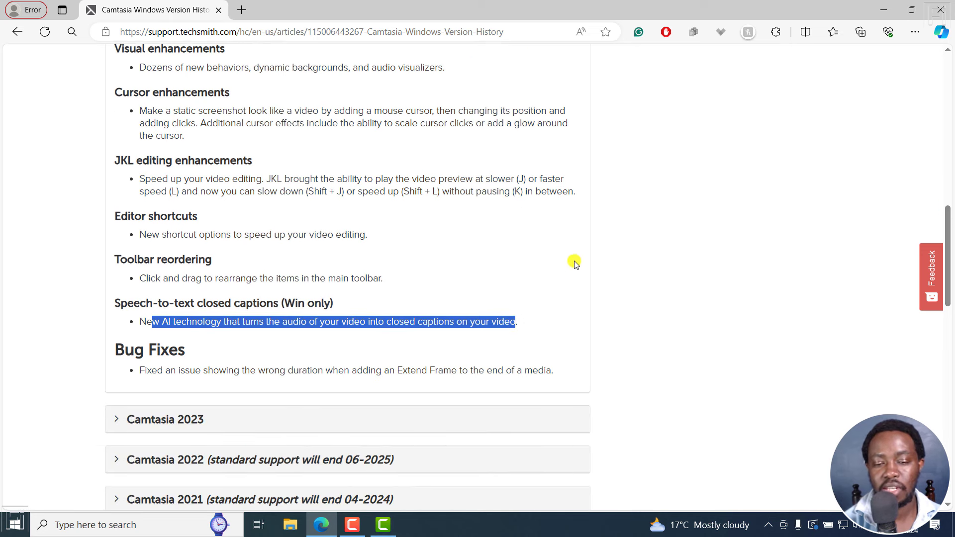
{"action": "left_click", "coordinate": [527, 325]}
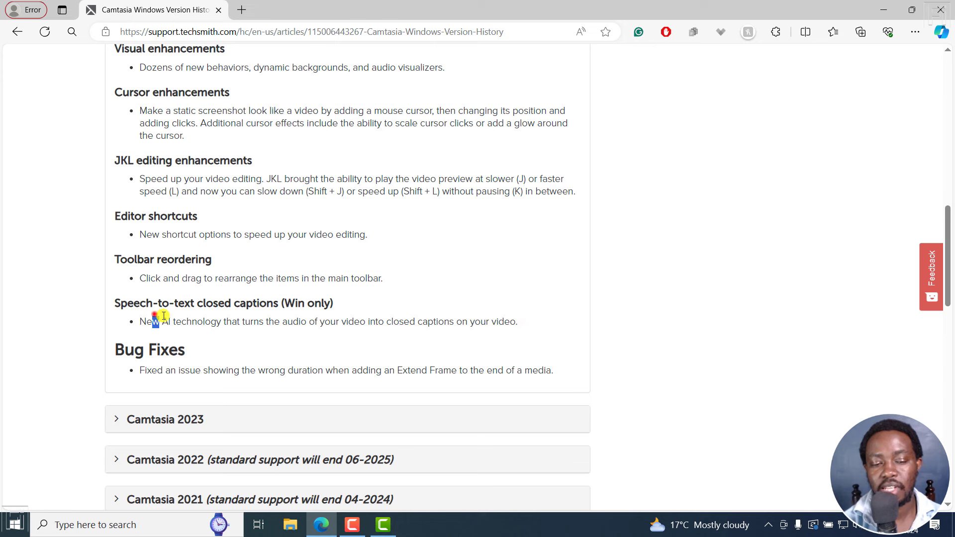
{"action": "left_click_drag", "start_coordinate": [153, 320], "coordinate": [228, 321]}
{"action": "left_click", "coordinate": [231, 324]}
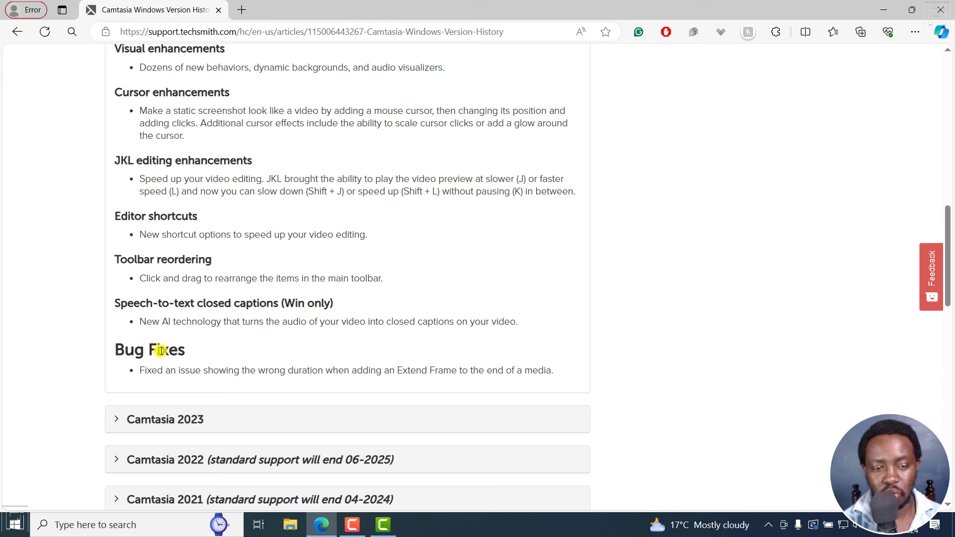
{"action": "left_click_drag", "start_coordinate": [173, 370], "coordinate": [504, 370]}
{"action": "left_click", "coordinate": [204, 360]}
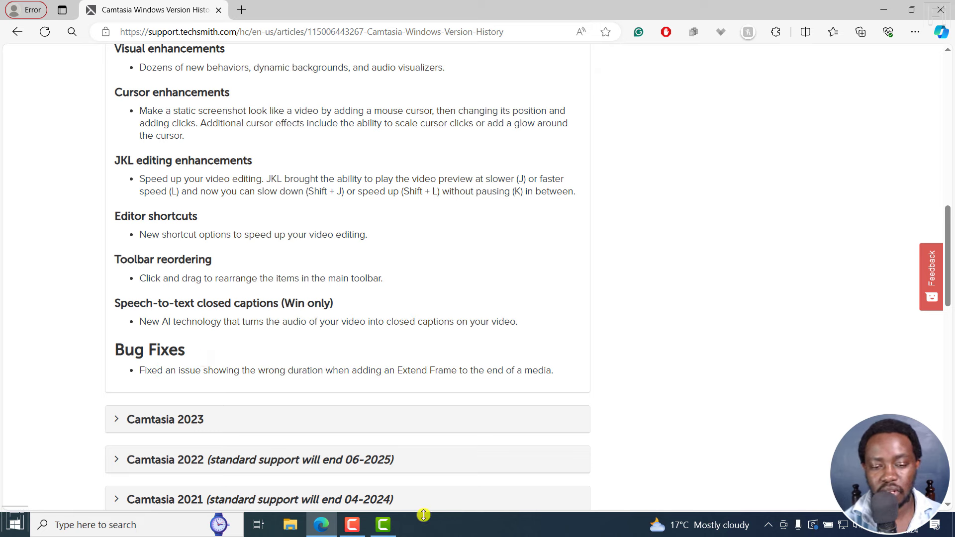
Switch to the Camtasia 2024.tscproj project in Camtasia and generate closed captions for it with Speech-to-Text
{"action": "left_click", "coordinate": [383, 525]}
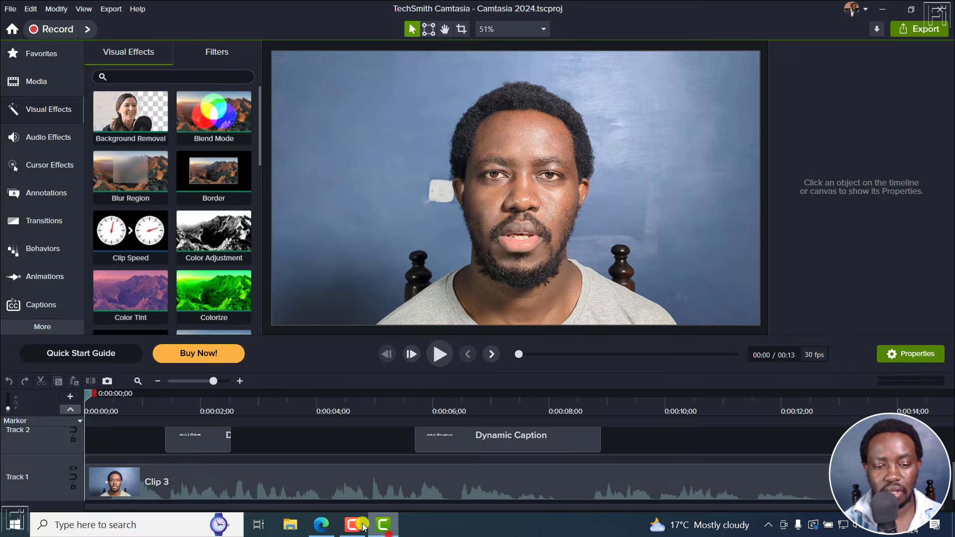
{"action": "left_click", "coordinate": [37, 311]}
{"action": "left_click", "coordinate": [97, 75]}
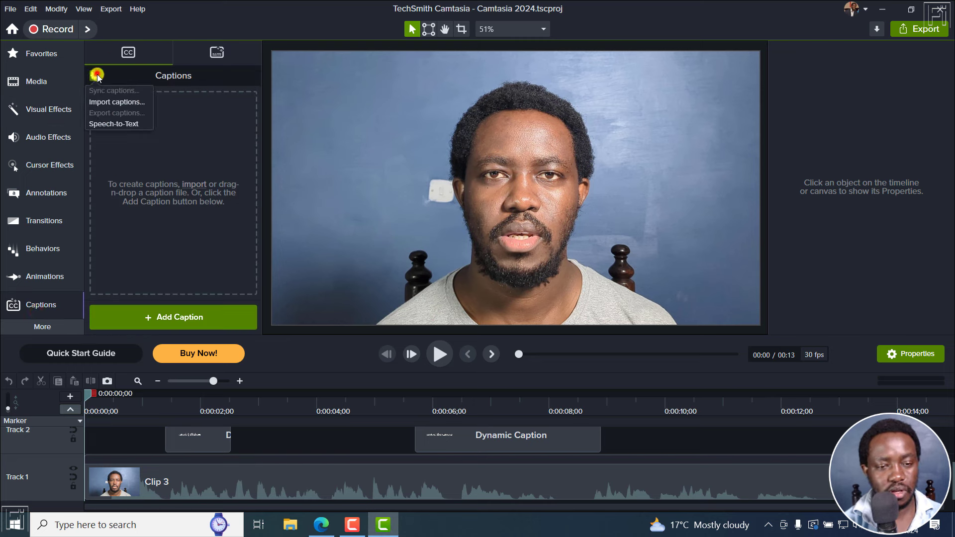
{"action": "left_click", "coordinate": [119, 124]}
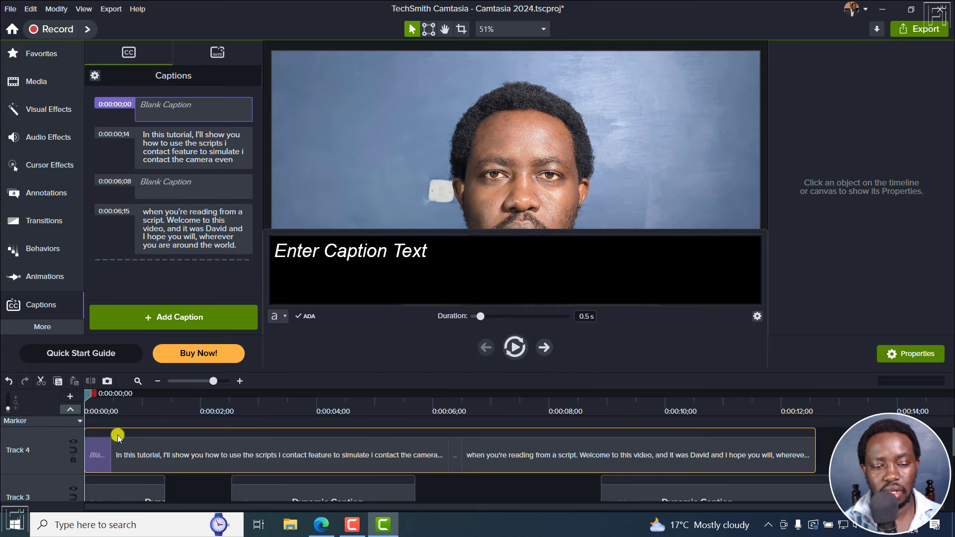
Scrub through the first two seconds of the timeline and inspect the first spoken caption in the caption editor and on the canvas
{"action": "left_click", "coordinate": [94, 396]}
{"action": "left_click_drag", "start_coordinate": [96, 398], "coordinate": [159, 398]}
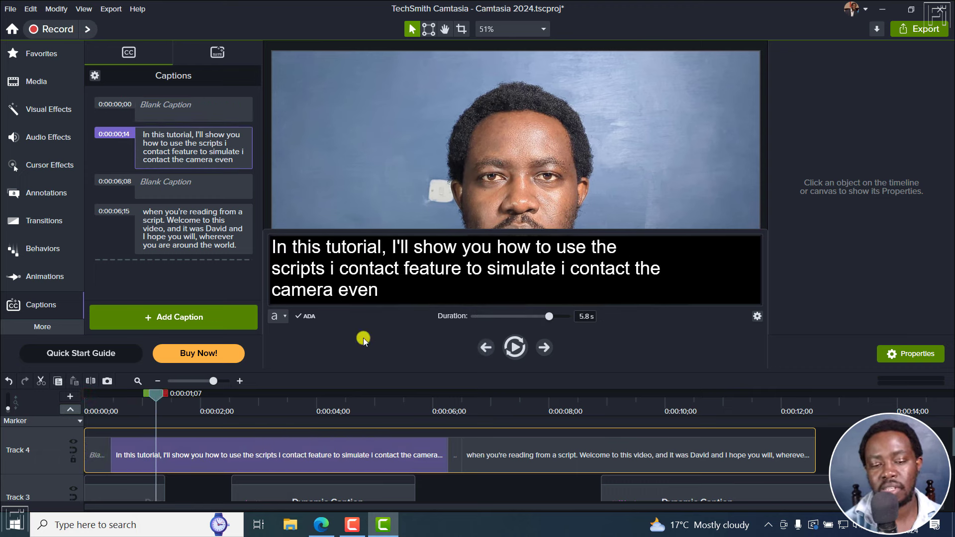
{"action": "key", "text": "Escape"}
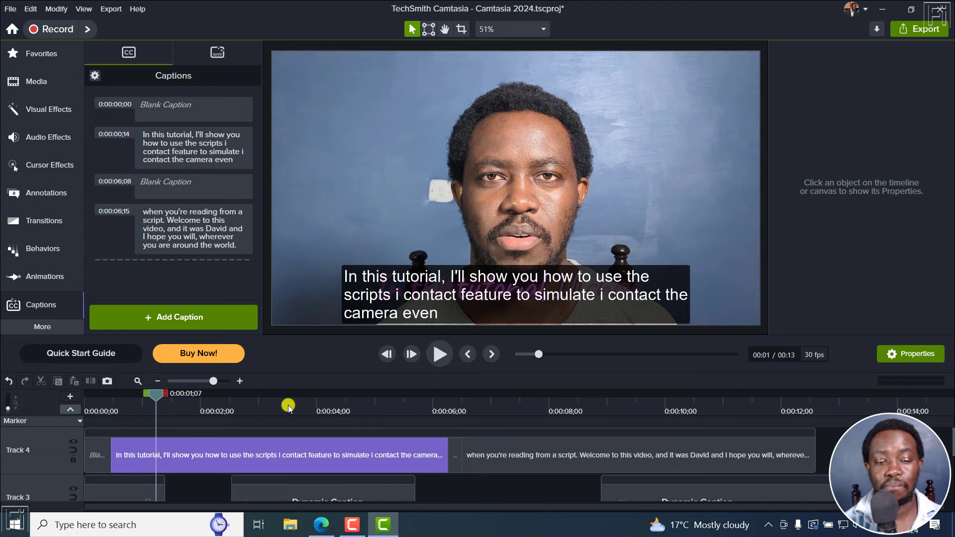
{"action": "left_click", "coordinate": [216, 457]}
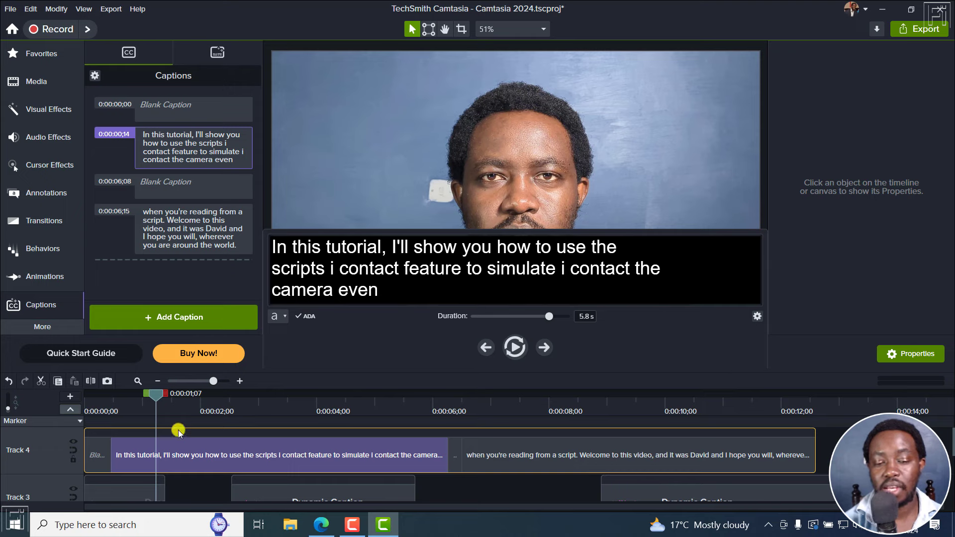
{"action": "left_click_drag", "start_coordinate": [155, 401], "coordinate": [195, 401]}
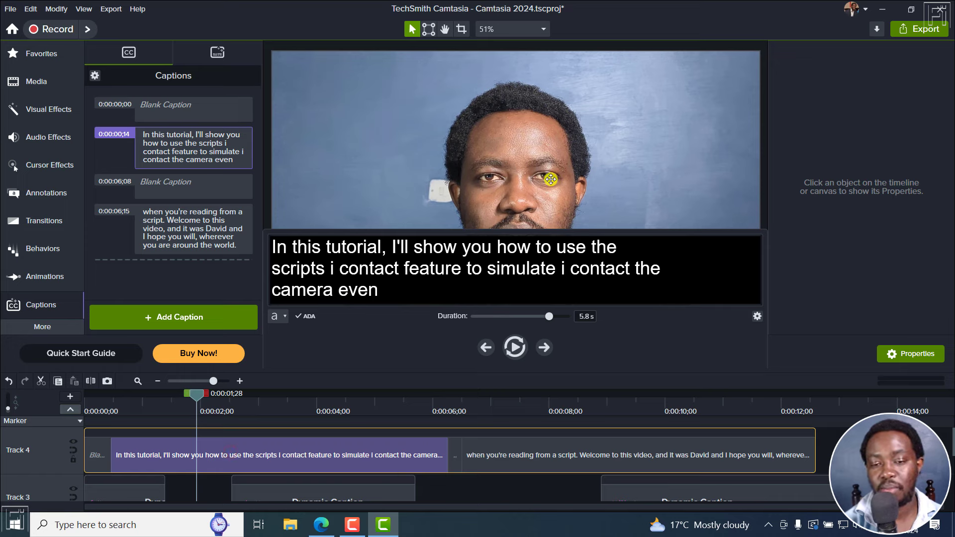
{"action": "key", "text": "Escape"}
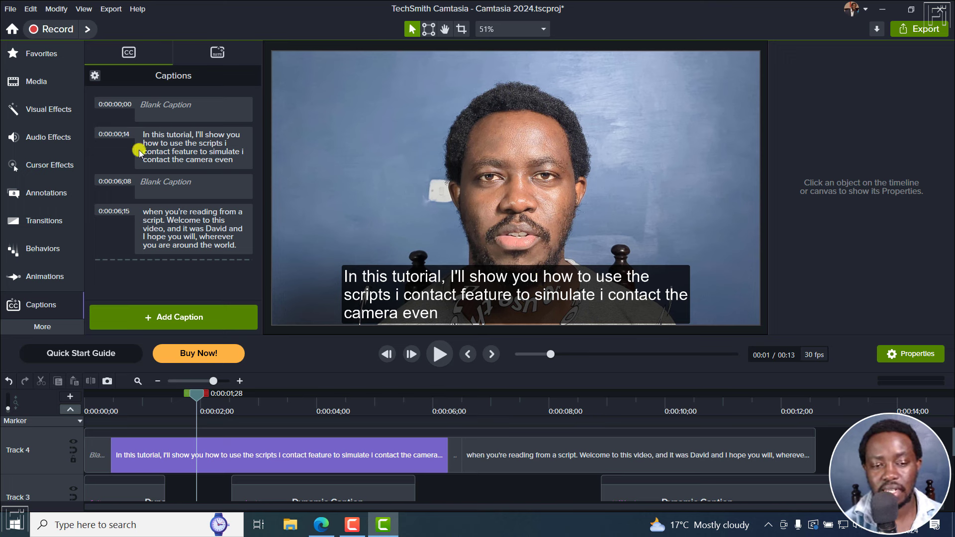
Look over the caption options for syncing, importing and exporting, and compare the dynamic captions view with the closed captions list
{"action": "left_click", "coordinate": [93, 78]}
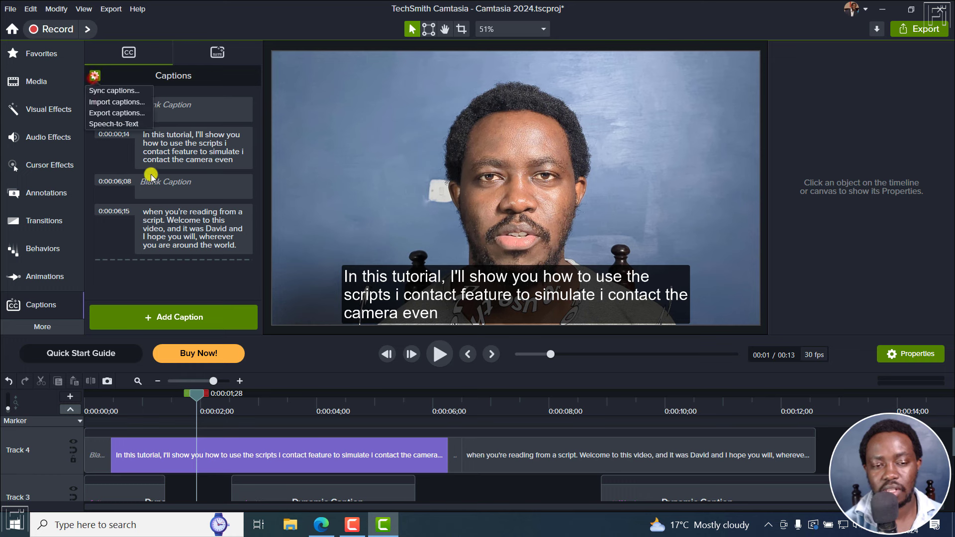
{"action": "left_click", "coordinate": [255, 19]}
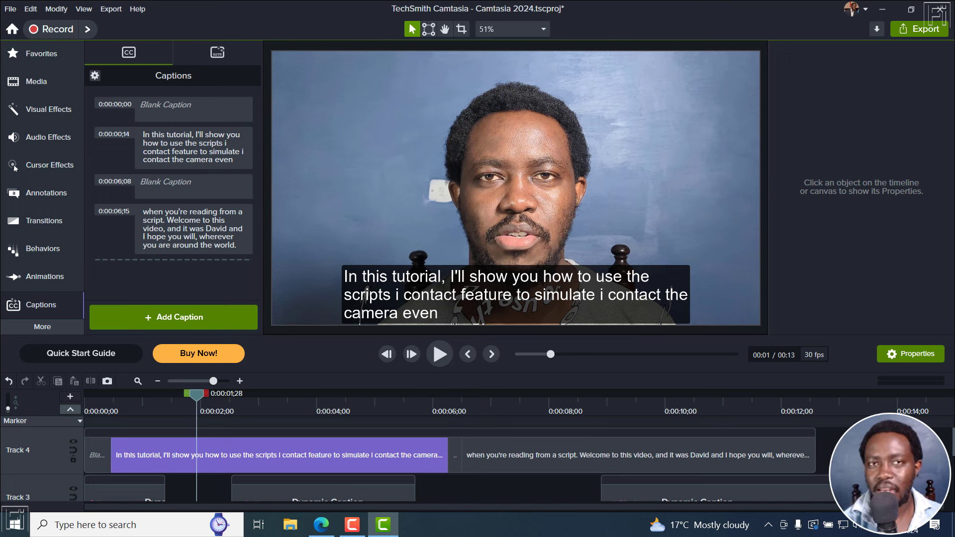
{"action": "left_click", "coordinate": [215, 54]}
{"action": "left_click", "coordinate": [137, 56]}
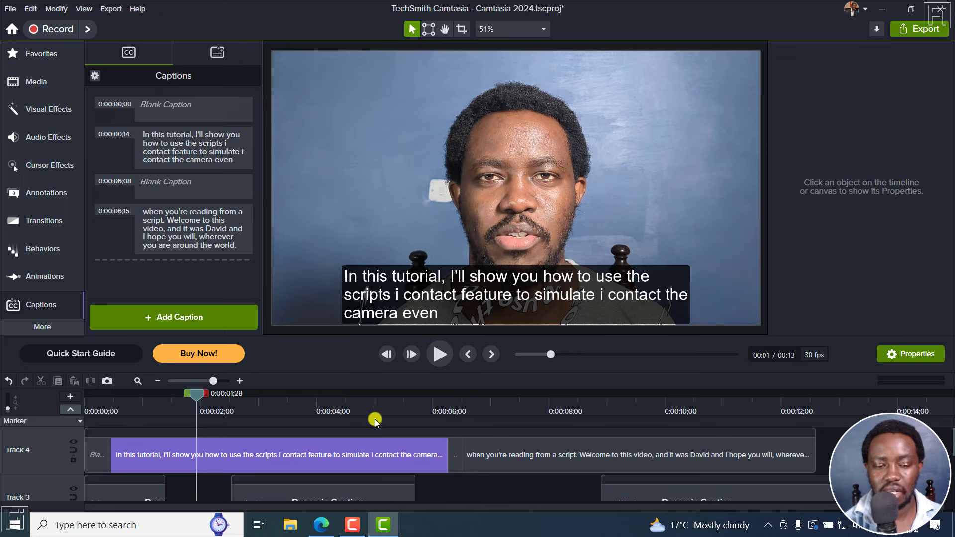
Switch to the browser and review the version history's Dynamic Captions and Rev workflow enhancements entries under New Features
{"action": "left_click", "coordinate": [322, 524]}
{"action": "scroll", "coordinate": [951, 234], "scroll_direction": "up", "scroll_amount": 2}
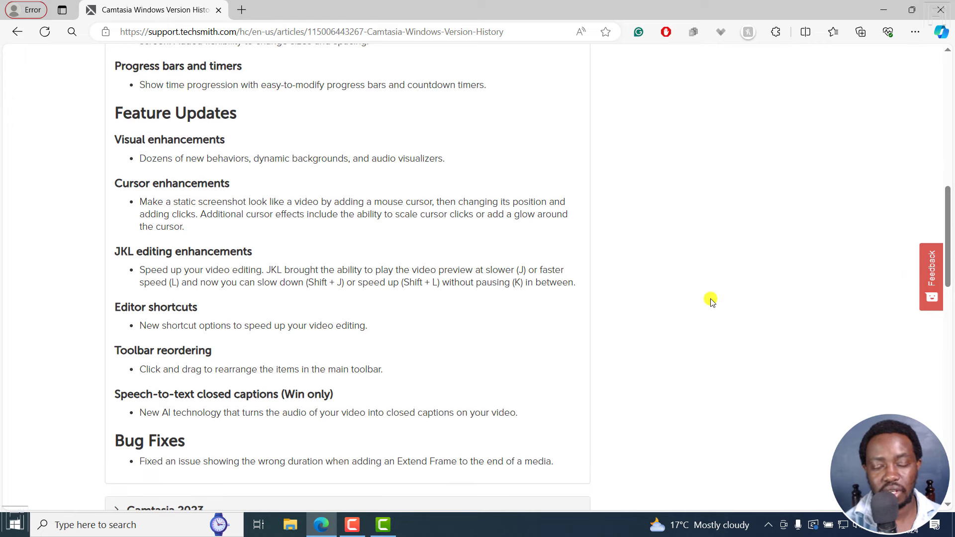
{"action": "key", "text": "alt+Tab"}
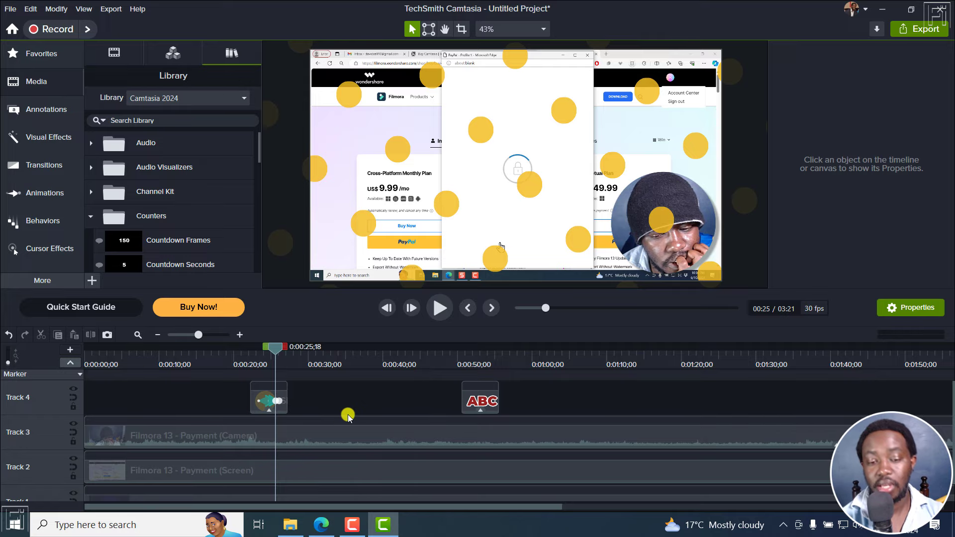
{"action": "left_click", "coordinate": [321, 524]}
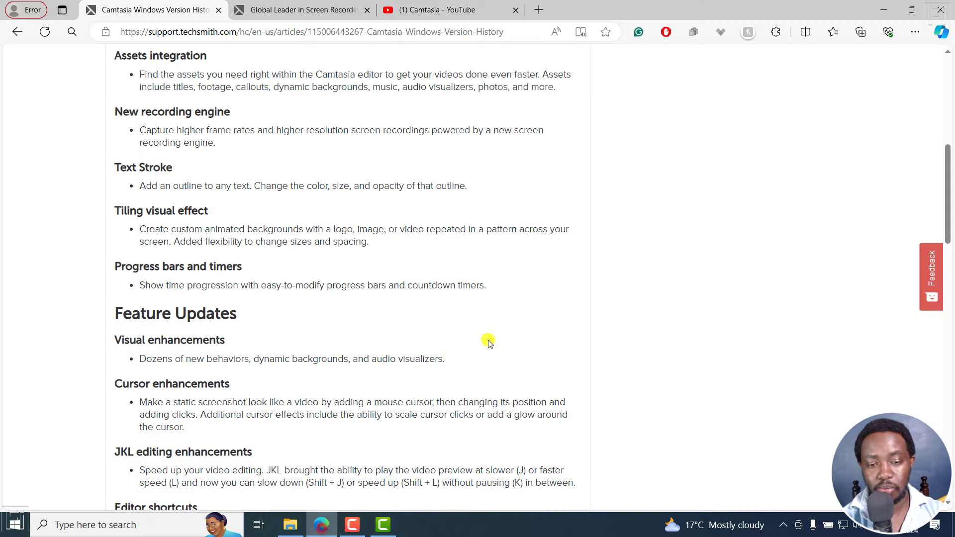
{"action": "left_click_drag", "start_coordinate": [950, 232], "coordinate": [949, 180]}
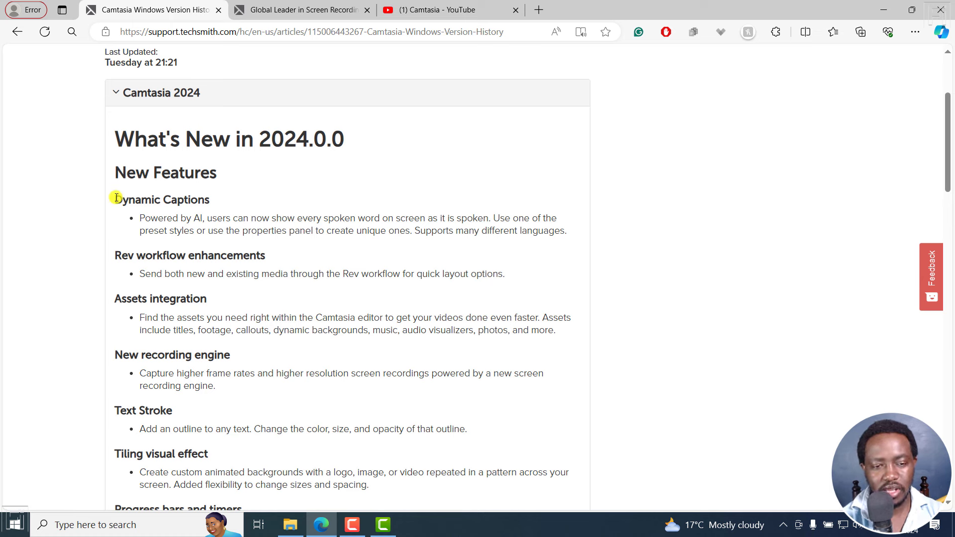
{"action": "left_click_drag", "start_coordinate": [116, 198], "coordinate": [348, 274]}
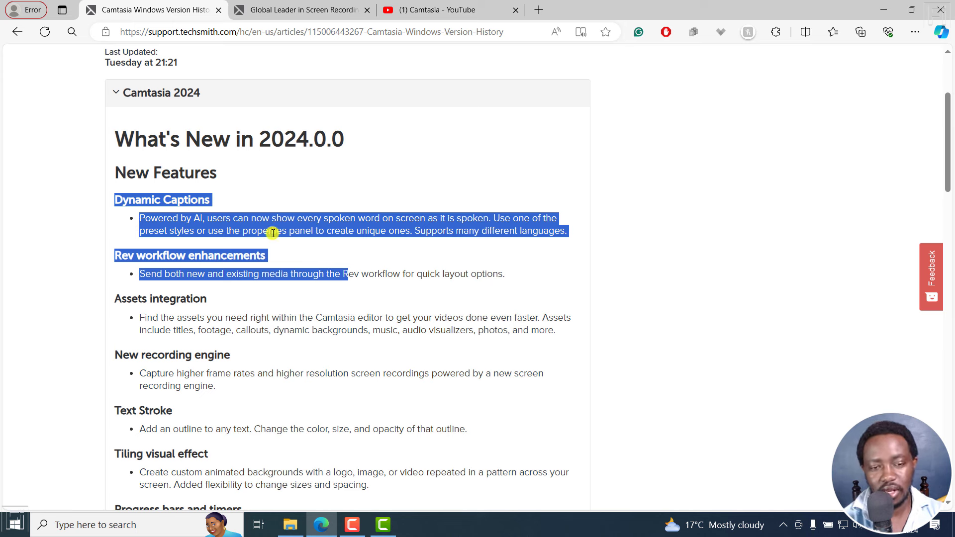
Switch to the Untitled Project in Camtasia, delete all media from its timeline and return the playhead to the start
{"action": "left_click", "coordinate": [398, 524]}
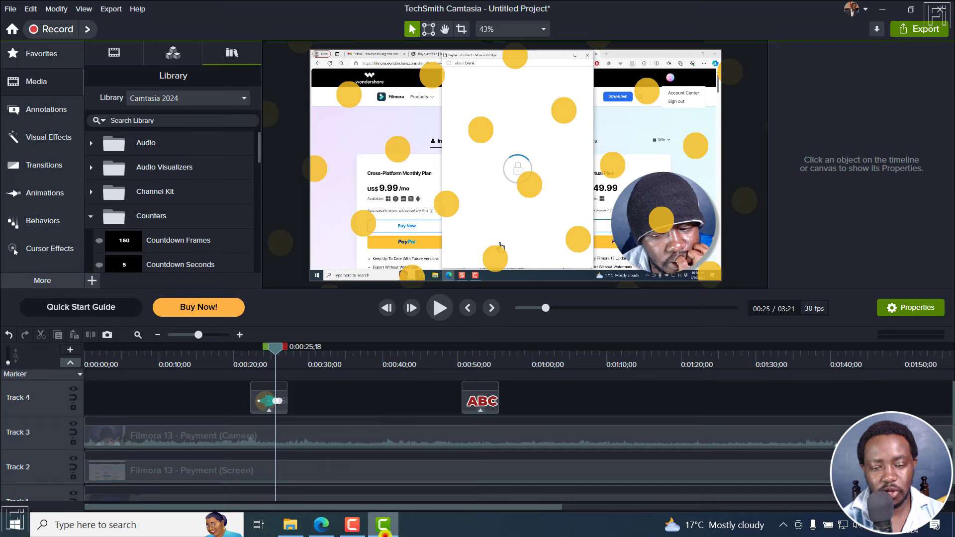
{"action": "left_click", "coordinate": [569, 420]}
{"action": "left_click", "coordinate": [555, 398]}
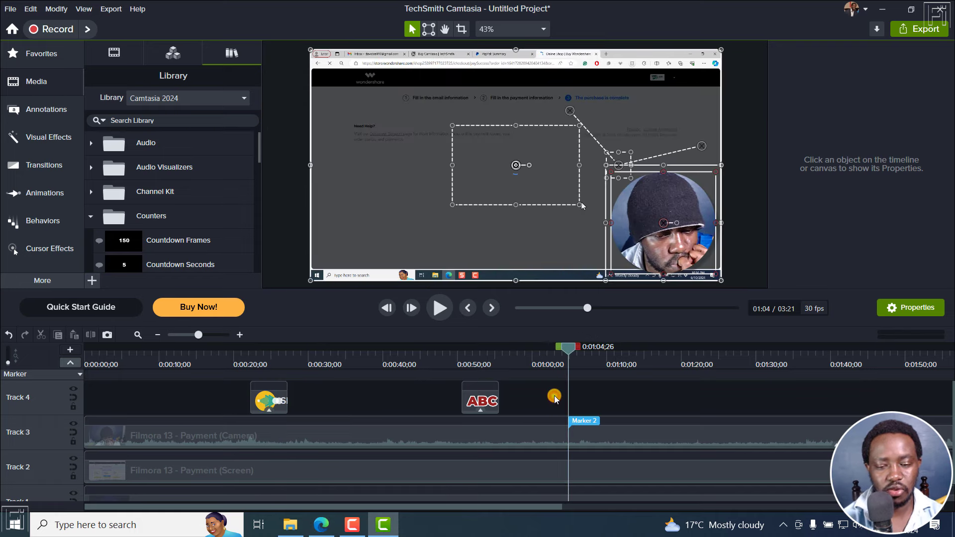
{"action": "key", "text": "ctrl+a"}
{"action": "key", "text": "Delete"}
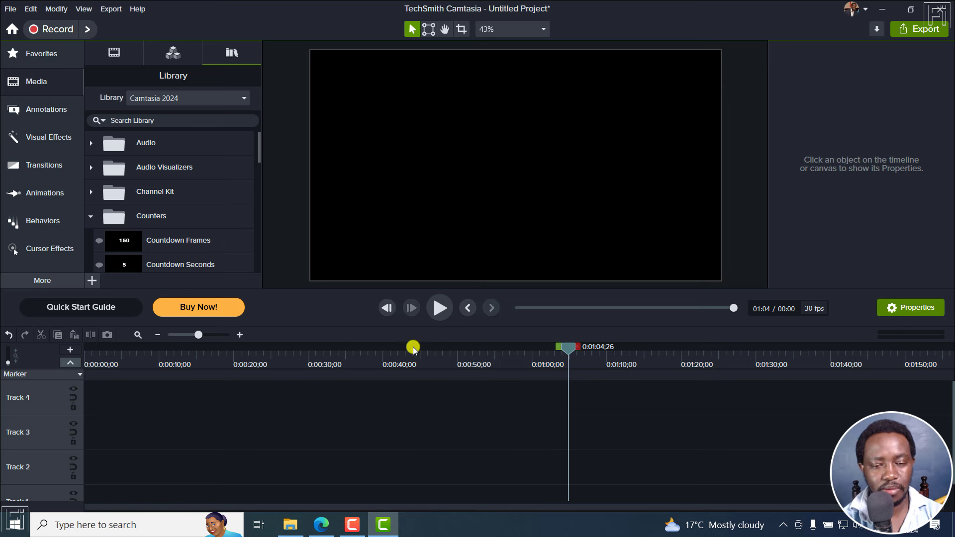
{"action": "left_click", "coordinate": [468, 308]}
Show the Media Bin and add Clip 3.mp4 from the "Camtasia - 2024 - 18th April 2024" folder to Track 4 at about 31 seconds
{"action": "left_click", "coordinate": [112, 61]}
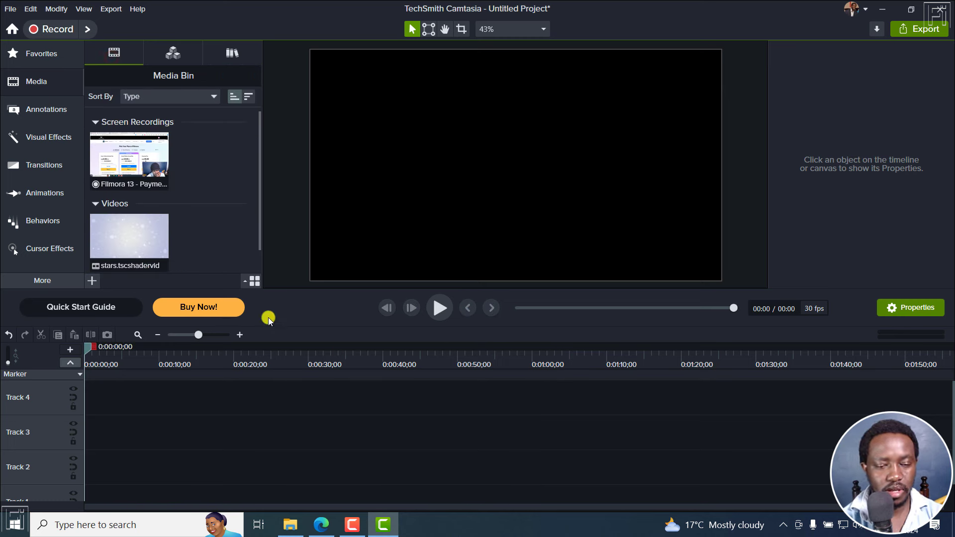
{"action": "left_click", "coordinate": [289, 524]}
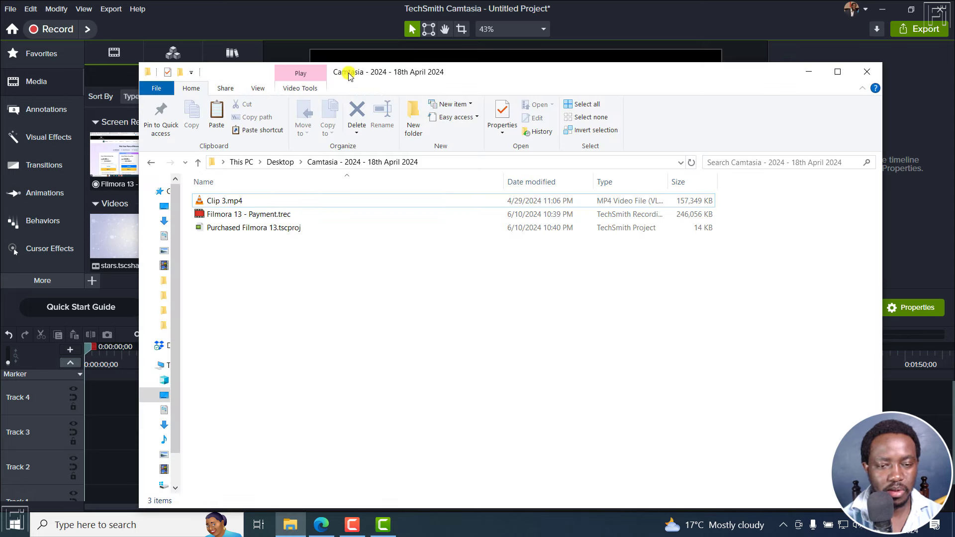
{"action": "left_click_drag", "start_coordinate": [348, 72], "coordinate": [539, 87]}
{"action": "left_click", "coordinate": [405, 219]}
{"action": "left_click_drag", "start_coordinate": [406, 219], "coordinate": [209, 431]}
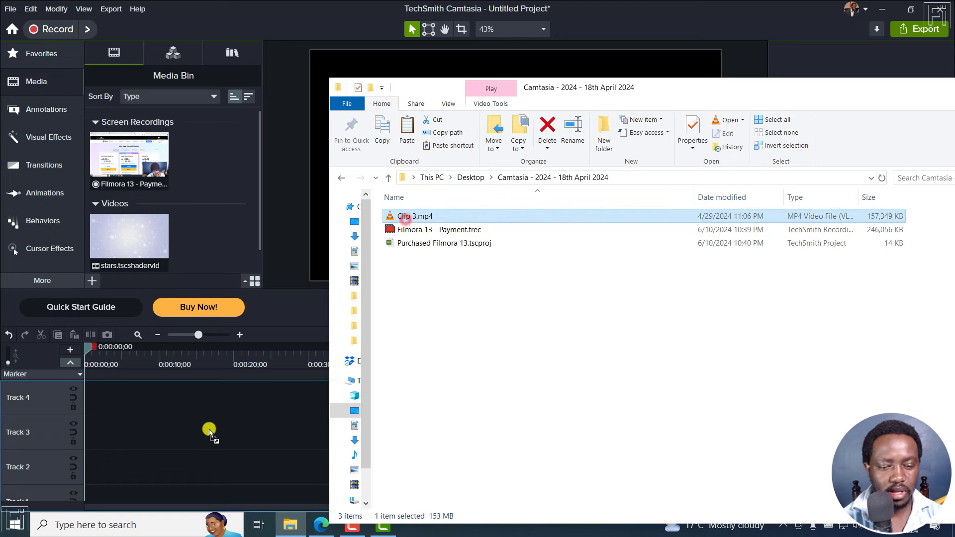
{"action": "left_click", "coordinate": [315, 5]}
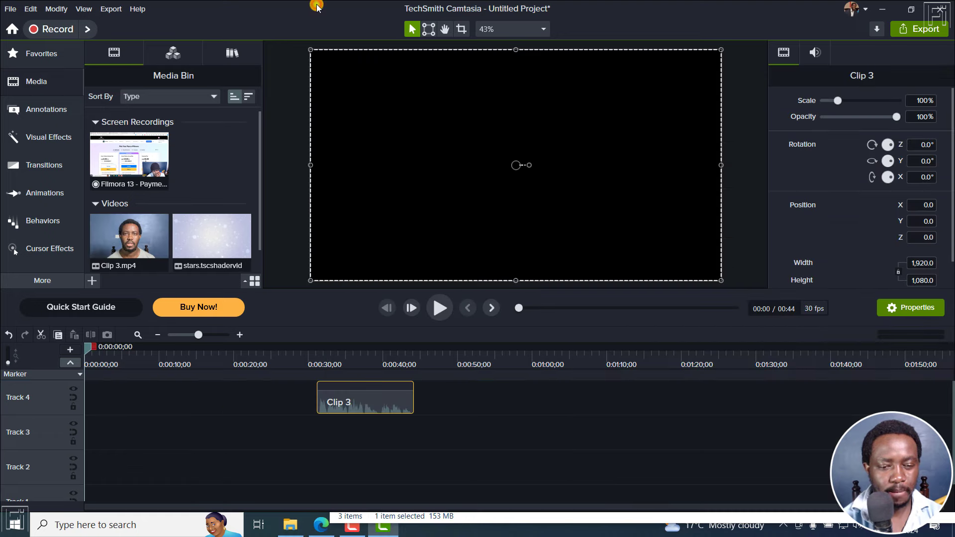
Move Clip 3 to the start of Track 1 and remove all empty tracks from the timeline
{"action": "left_click_drag", "start_coordinate": [378, 401], "coordinate": [135, 497]}
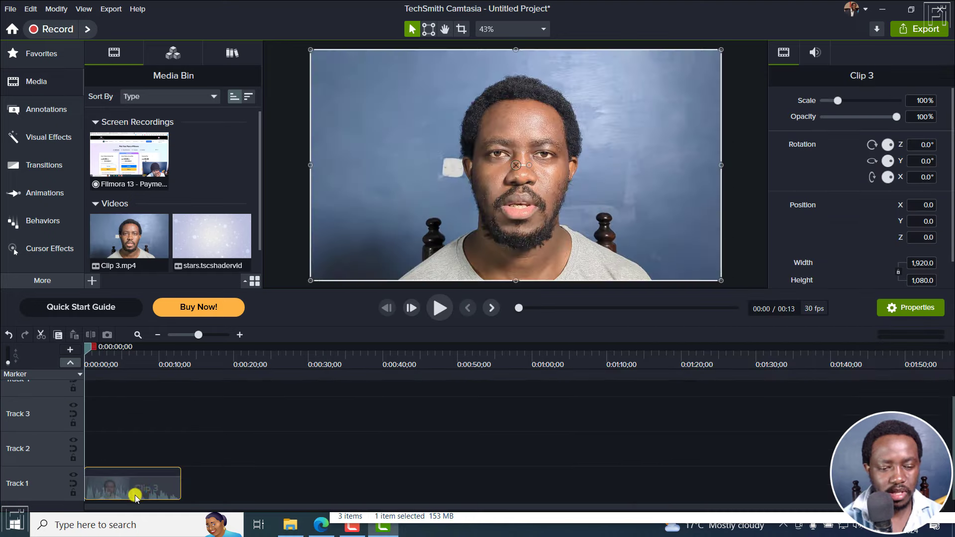
{"action": "right_click", "coordinate": [230, 414]}
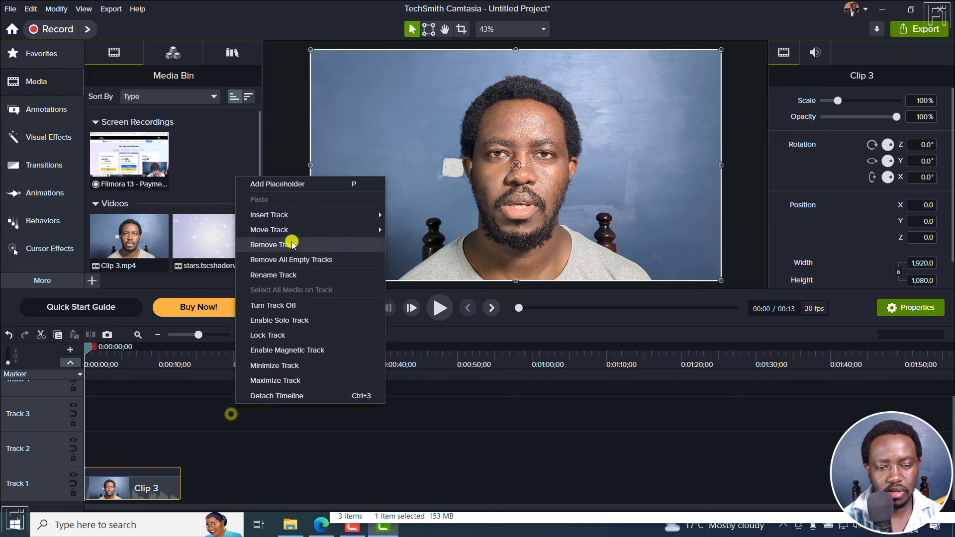
{"action": "left_click", "coordinate": [295, 261]}
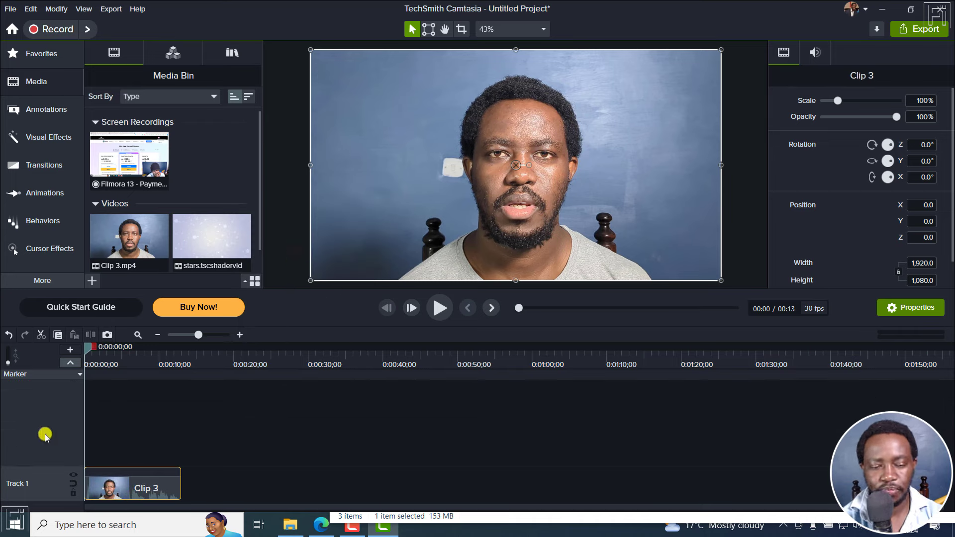
Make Track 1 slightly taller and select Clip 3 on it
{"action": "left_click_drag", "start_coordinate": [40, 467], "coordinate": [40, 453]}
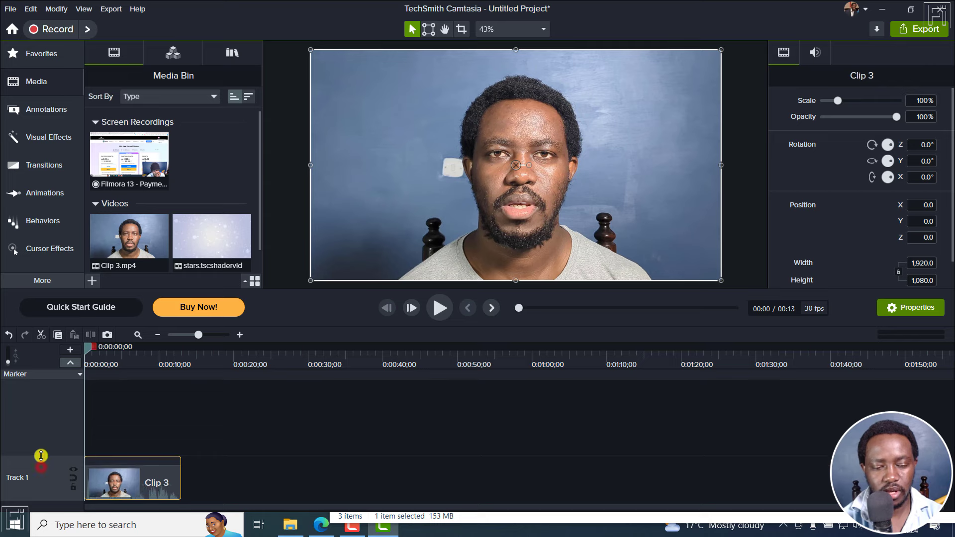
{"action": "left_click", "coordinate": [303, 444]}
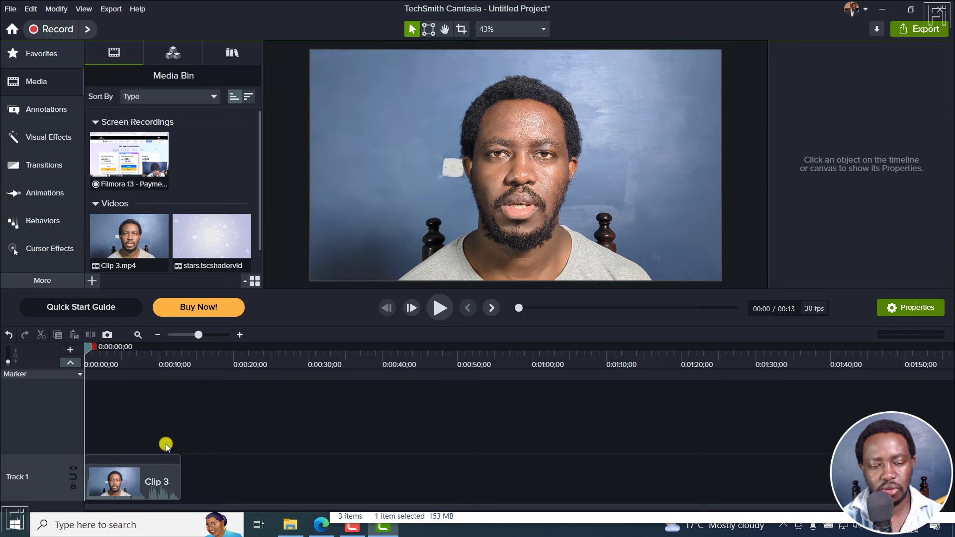
{"action": "left_click", "coordinate": [160, 479]}
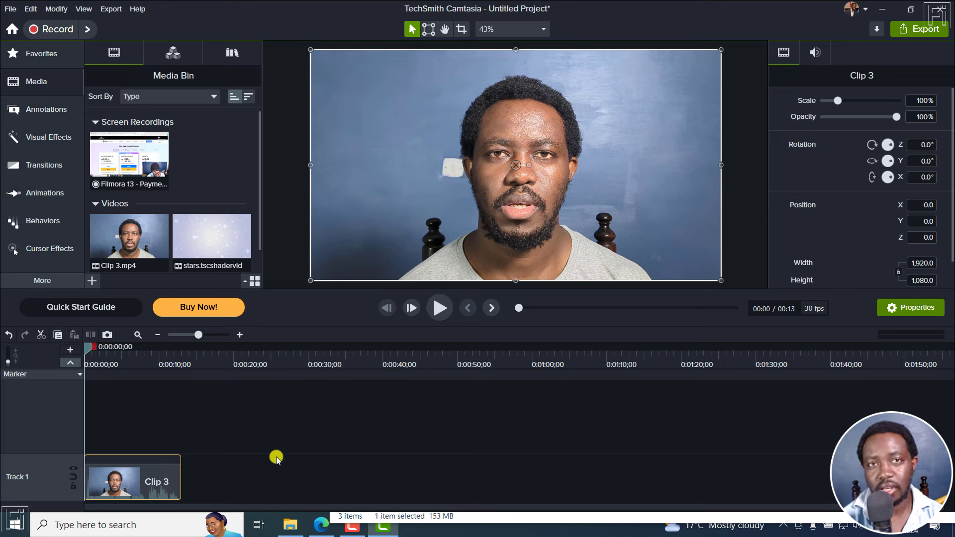
Open the captions tools, check the closed caption options and show the dynamic caption styles
{"action": "left_click", "coordinate": [54, 282]}
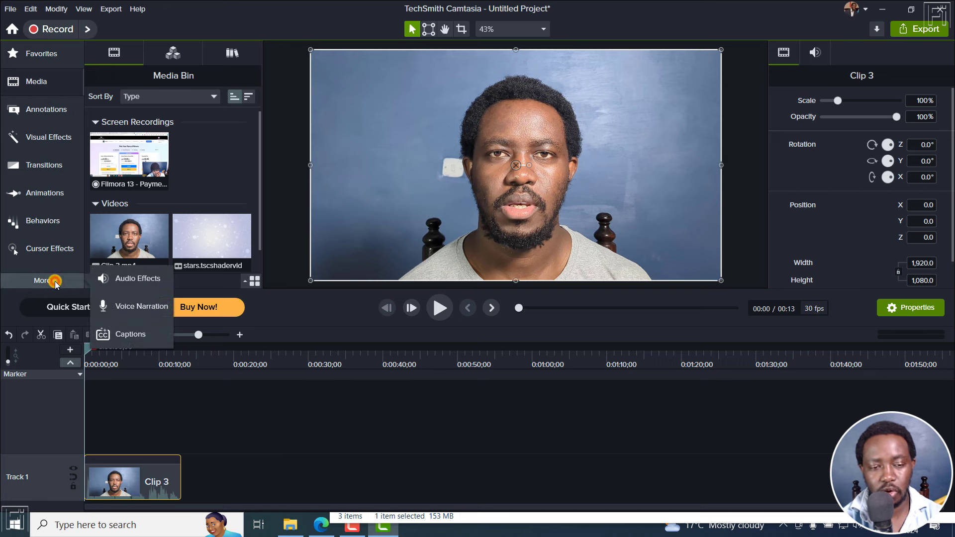
{"action": "left_click", "coordinate": [129, 337]}
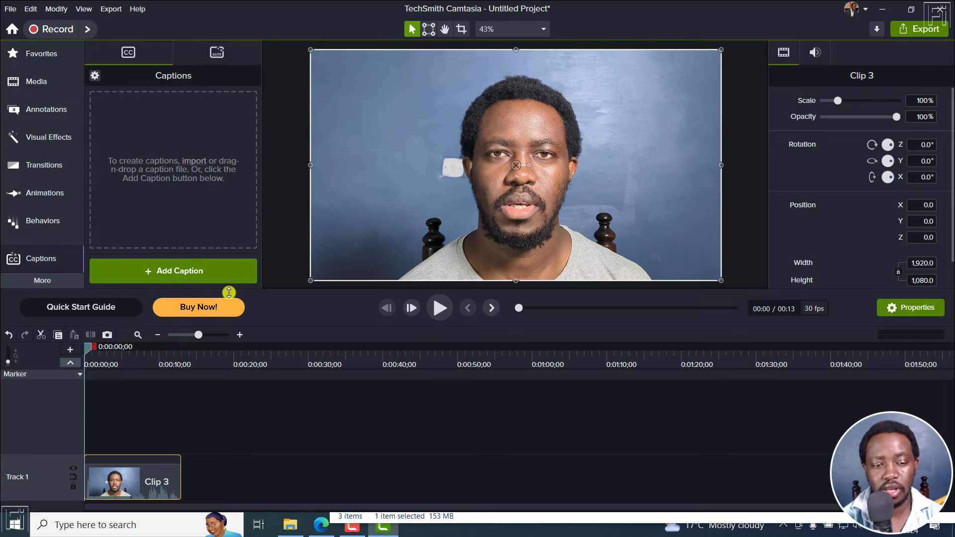
{"action": "left_click", "coordinate": [94, 77]}
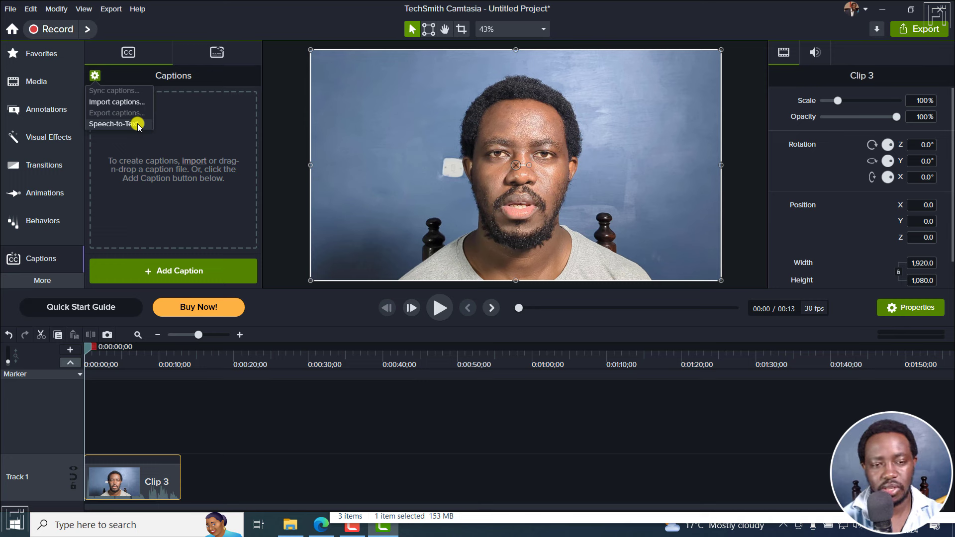
{"action": "left_click", "coordinate": [218, 54]}
{"action": "left_click", "coordinate": [217, 52]}
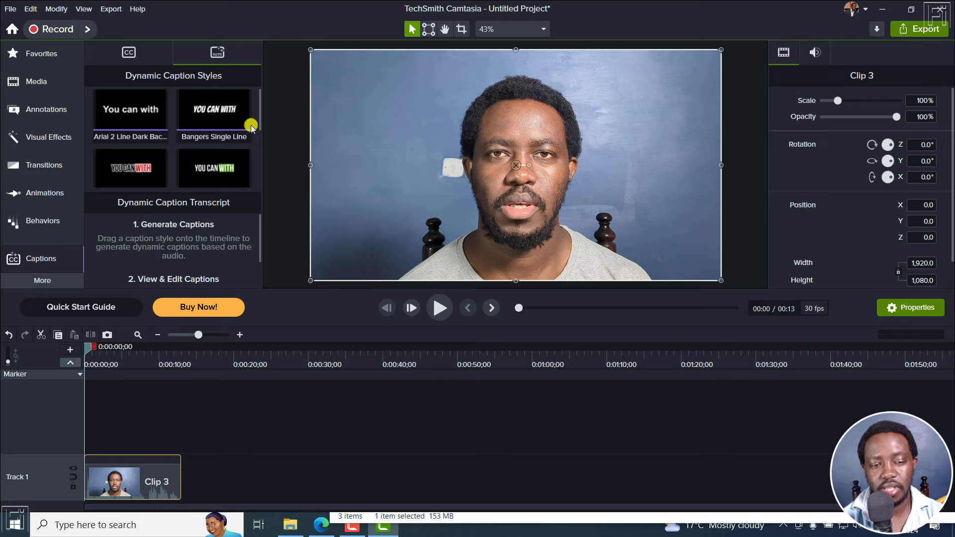
Browse the dynamic caption styles and add Noto Sans Word Box on Track 2 above Clip 3, starting at zero
{"action": "left_click", "coordinate": [106, 142]}
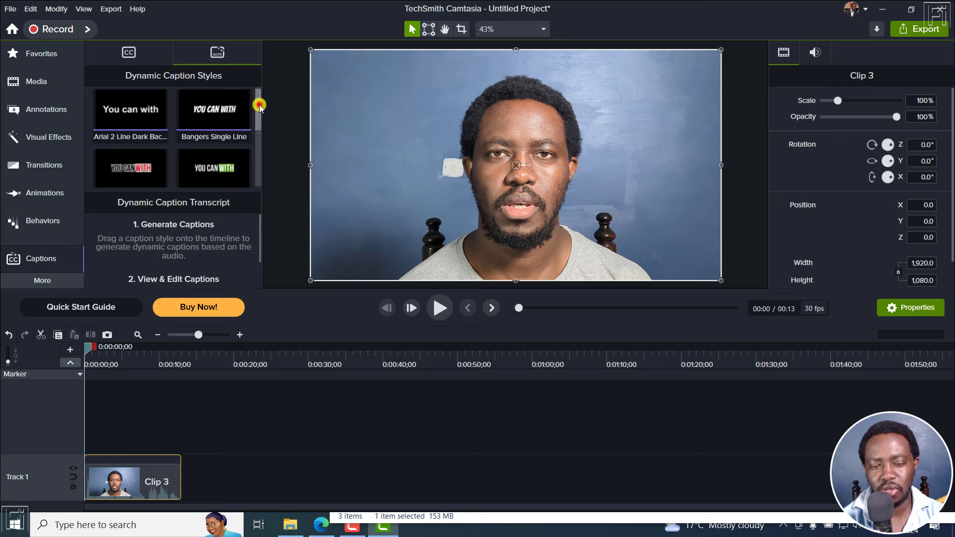
{"action": "left_click_drag", "start_coordinate": [260, 107], "coordinate": [260, 86]}
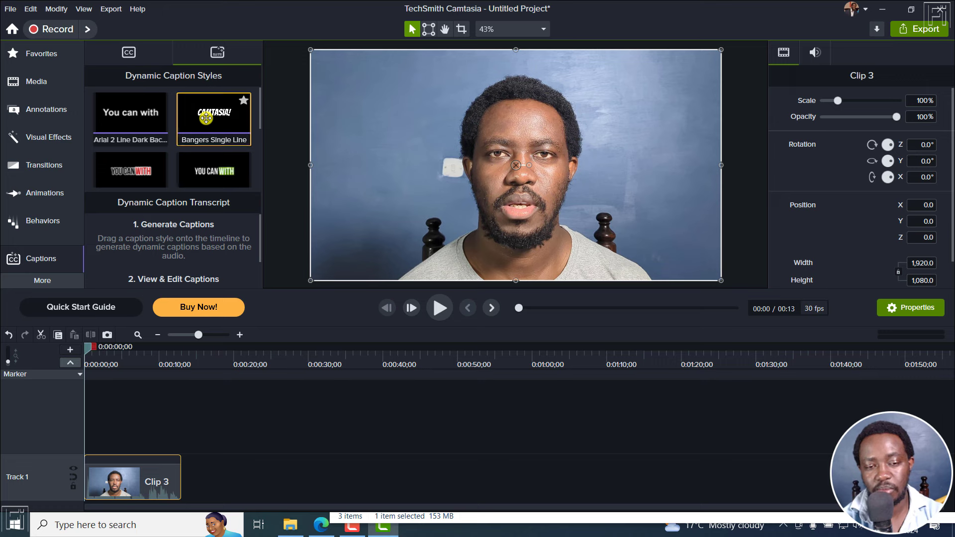
{"action": "left_click_drag", "start_coordinate": [258, 102], "coordinate": [258, 143]}
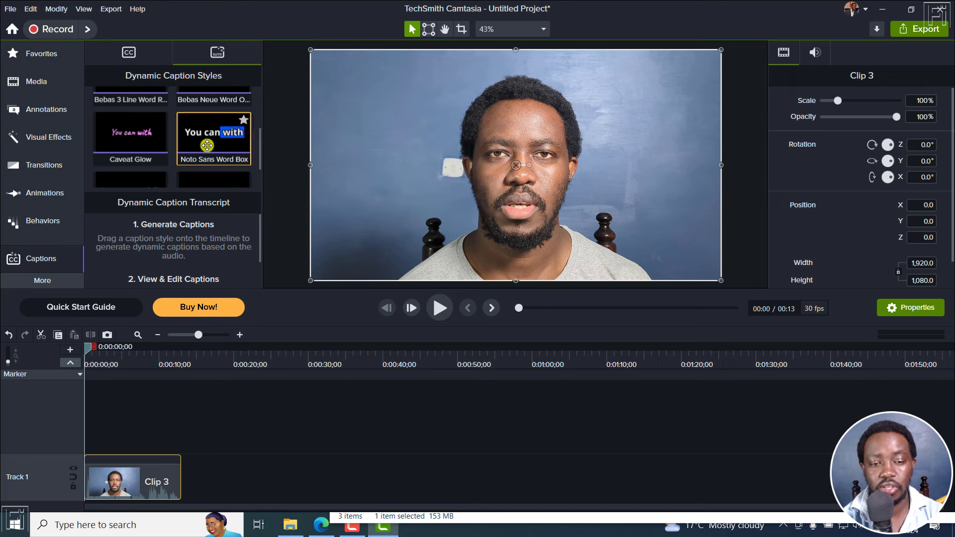
{"action": "left_click_drag", "start_coordinate": [211, 140], "coordinate": [117, 403]}
{"action": "left_click_drag", "start_coordinate": [108, 406], "coordinate": [71, 413]}
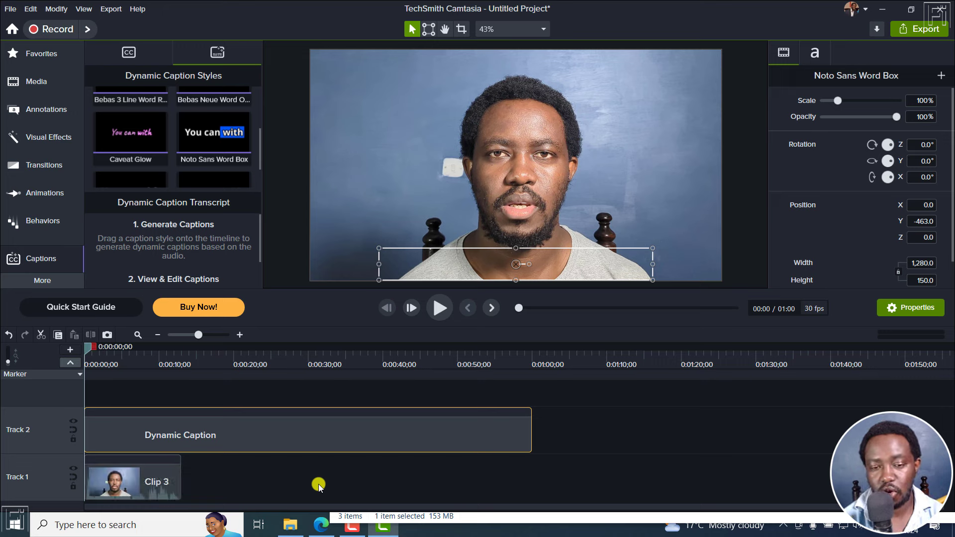
Preview the dynamic captions and shorten the caption on Track 2 to end together with Clip 3
{"action": "key", "text": "space"}
{"action": "left_click", "coordinate": [313, 406]}
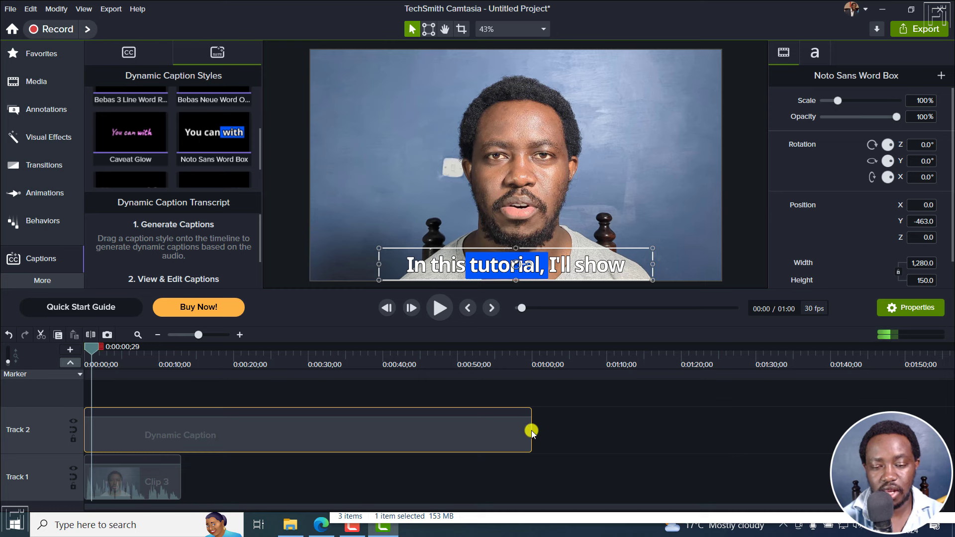
{"action": "left_click_drag", "start_coordinate": [531, 430], "coordinate": [179, 428]}
{"action": "key", "text": "space"}
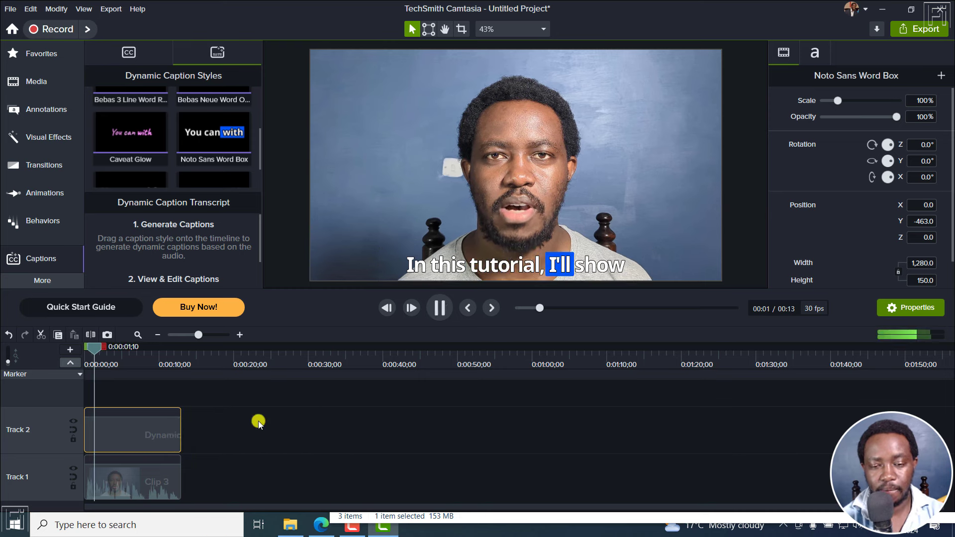
{"action": "key", "text": "space"}
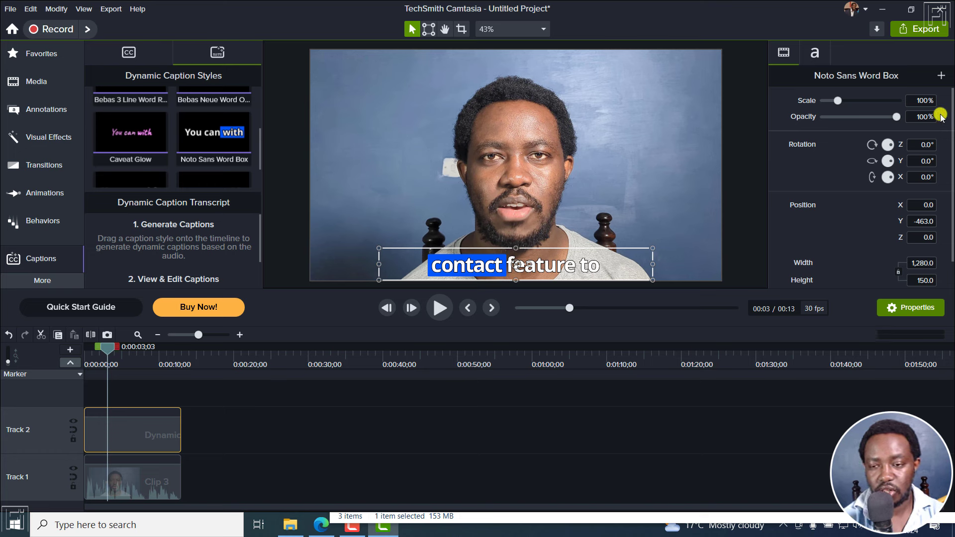
Review the dynamic caption's visual and text properties, including the available word highlight options
{"action": "left_click_drag", "start_coordinate": [950, 106], "coordinate": [951, 165]}
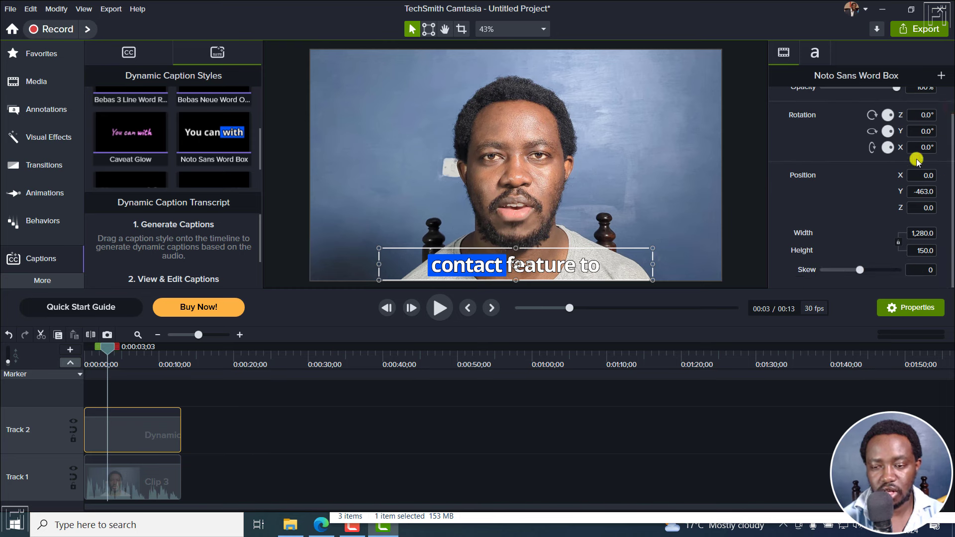
{"action": "left_click", "coordinate": [814, 54]}
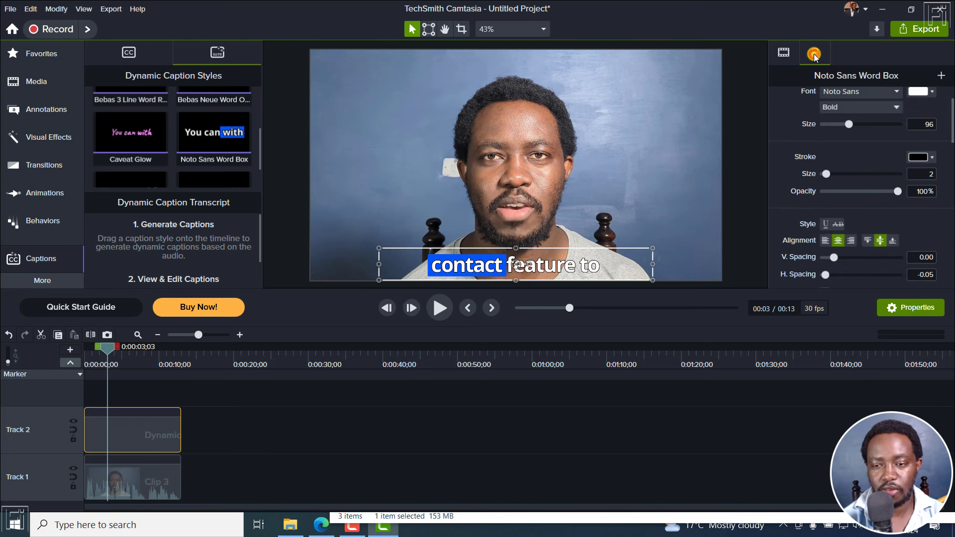
{"action": "left_click_drag", "start_coordinate": [951, 126], "coordinate": [950, 174]}
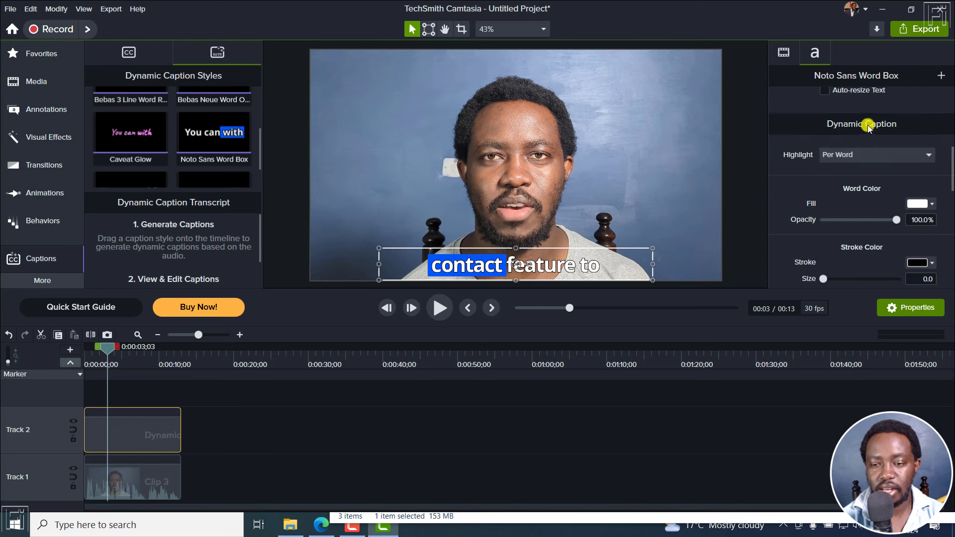
{"action": "left_click", "coordinate": [917, 159]}
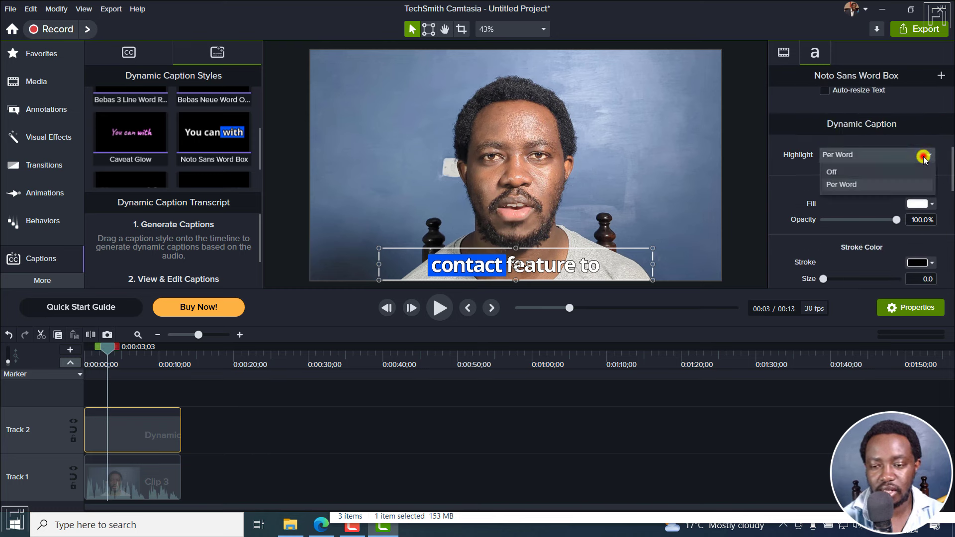
{"action": "left_click", "coordinate": [790, 179]}
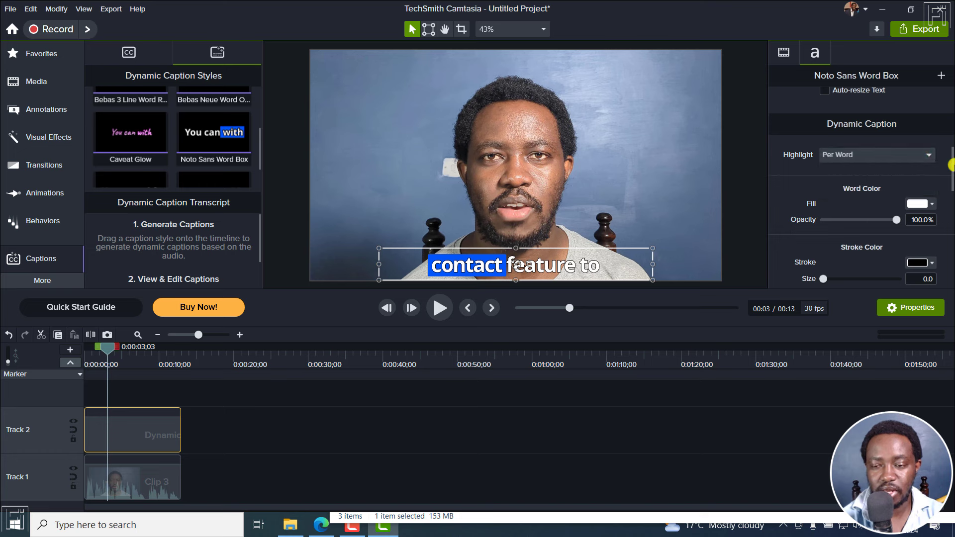
Try a Past word opacity of 45.1% on the dynamic caption and reset it to the default
{"action": "scroll", "coordinate": [950, 173], "scroll_direction": "down", "scroll_amount": 6}
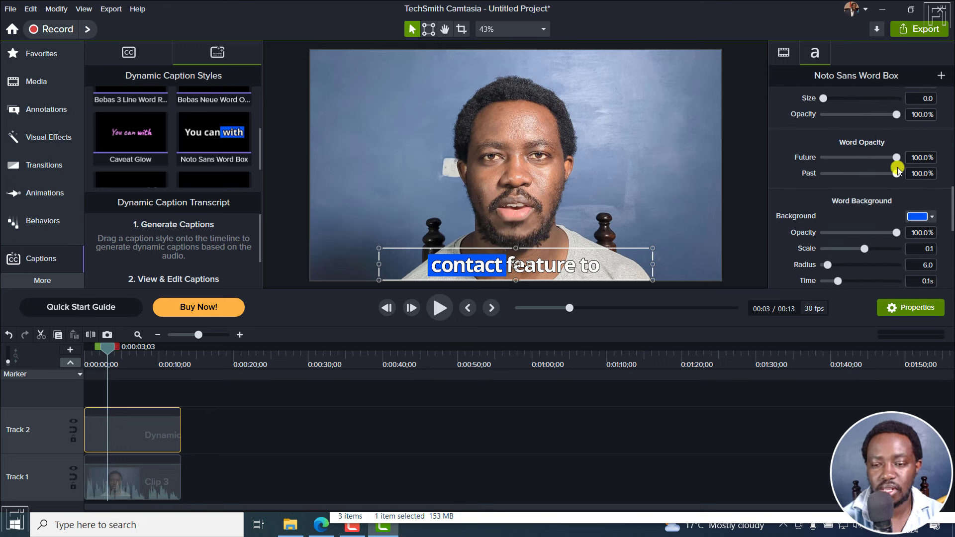
{"action": "mouse_move", "coordinate": [897, 174]}
{"action": "left_mouse_down"}
{"action": "mouse_move", "coordinate": [845, 180]}
{"action": "mouse_move", "coordinate": [892, 158]}
{"action": "mouse_move", "coordinate": [837, 158]}
{"action": "mouse_move", "coordinate": [903, 159]}
{"action": "left_mouse_up"}
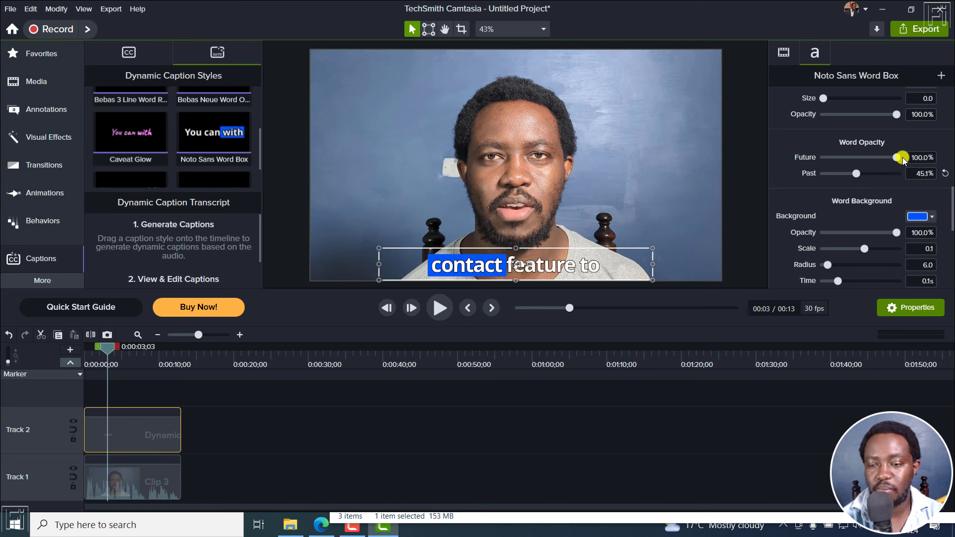
{"action": "left_click", "coordinate": [944, 173]}
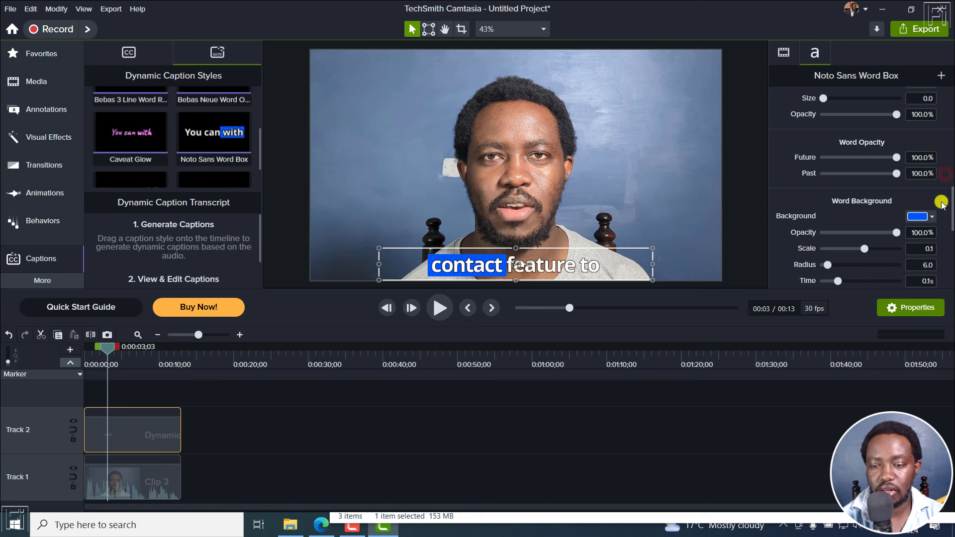
Change the dynamic caption's word background to a lighter blue, about #437EF5
{"action": "left_click", "coordinate": [918, 216]}
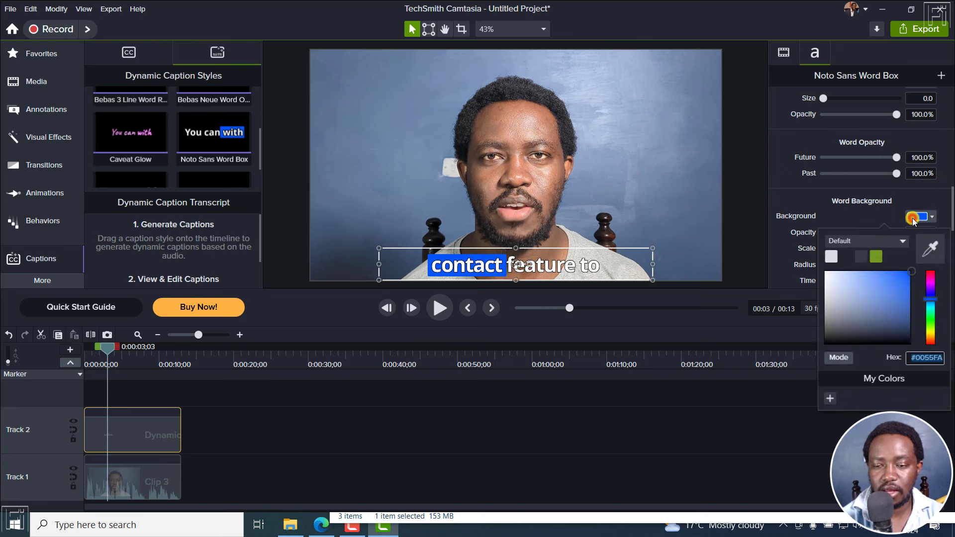
{"action": "left_click", "coordinate": [885, 277]}
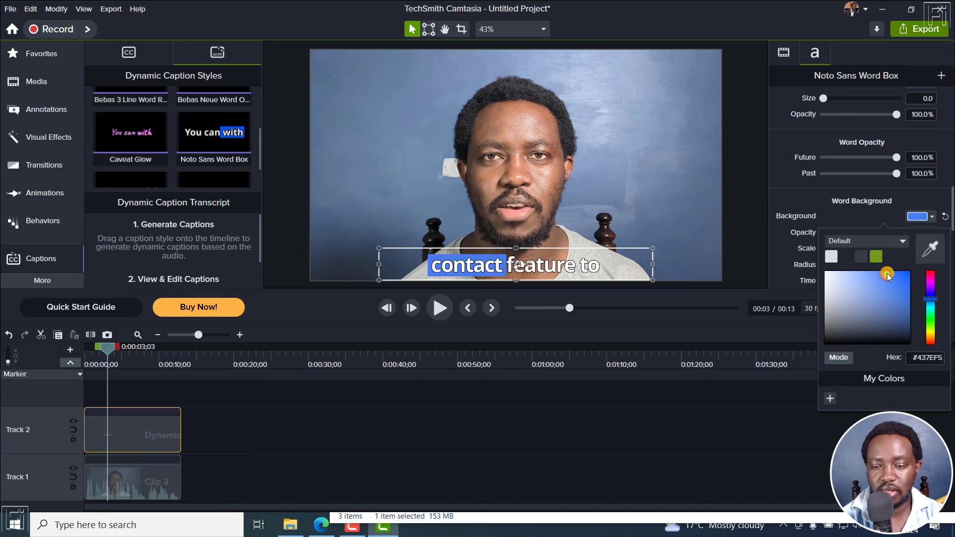
{"action": "left_click", "coordinate": [794, 194]}
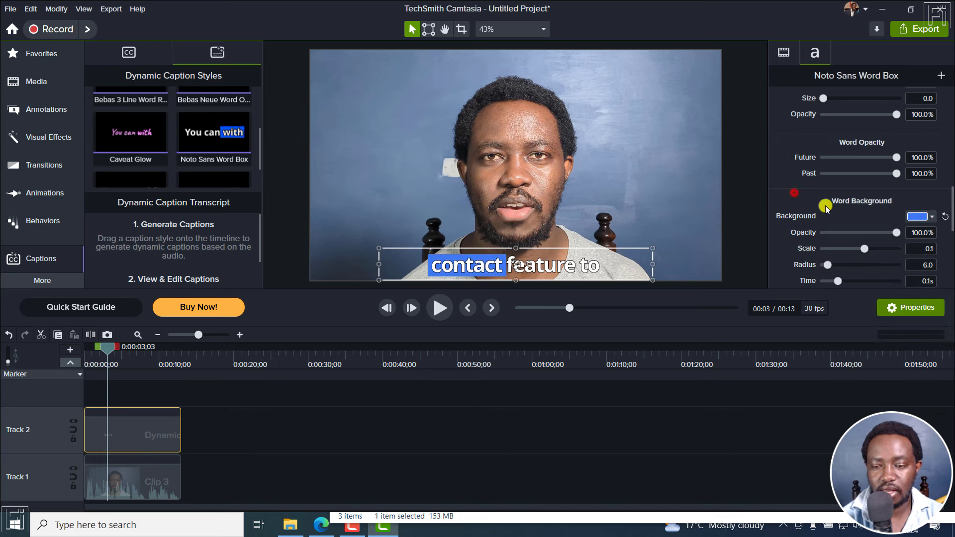
Try a word background scale of 0.5 and a time of 0.5 s, resetting each to its default
{"action": "left_click_drag", "start_coordinate": [864, 248], "coordinate": [878, 251]}
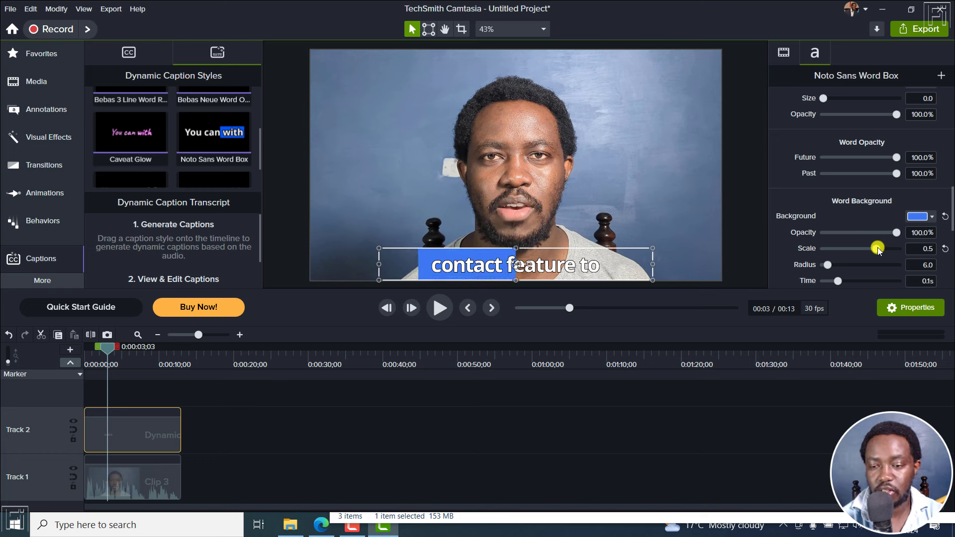
{"action": "left_click", "coordinate": [945, 248]}
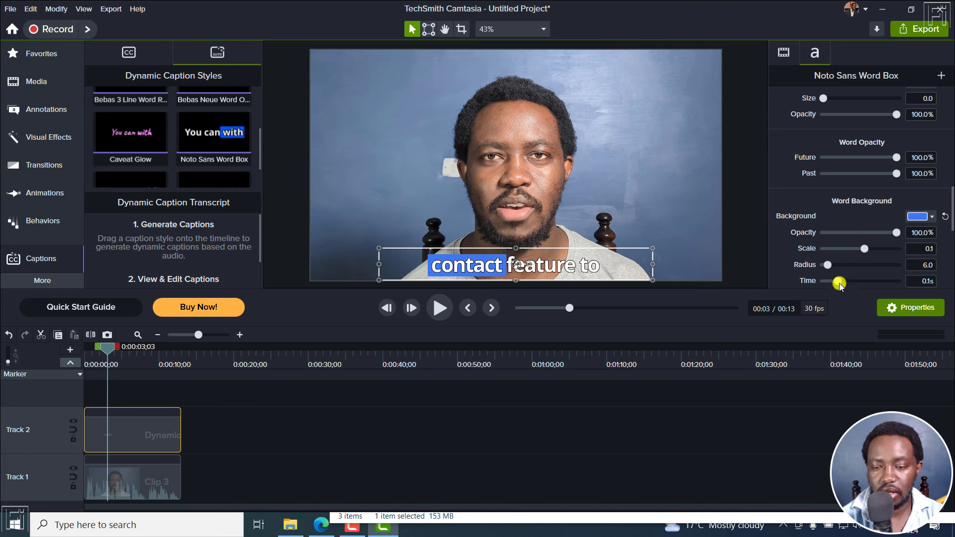
{"action": "left_click_drag", "start_coordinate": [854, 282], "coordinate": [899, 282]}
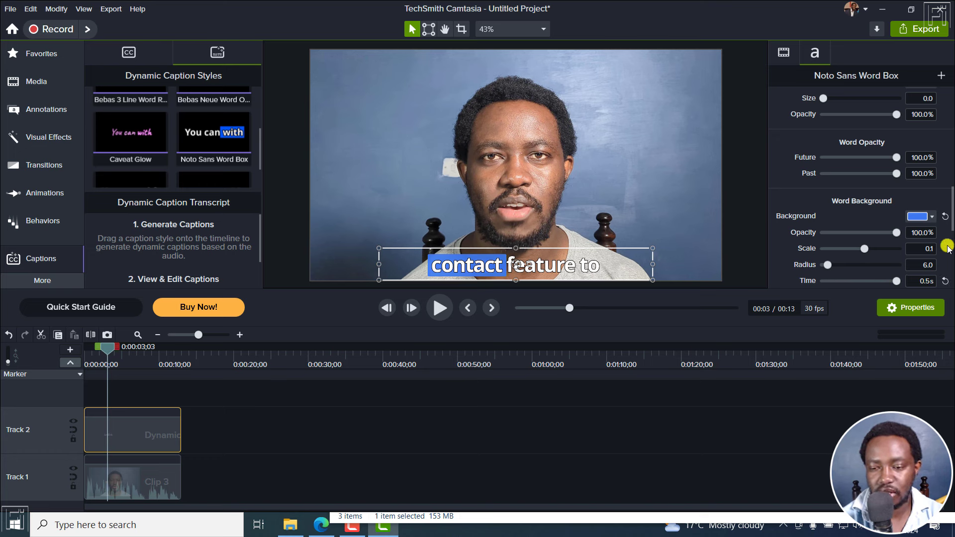
{"action": "left_click", "coordinate": [945, 281]}
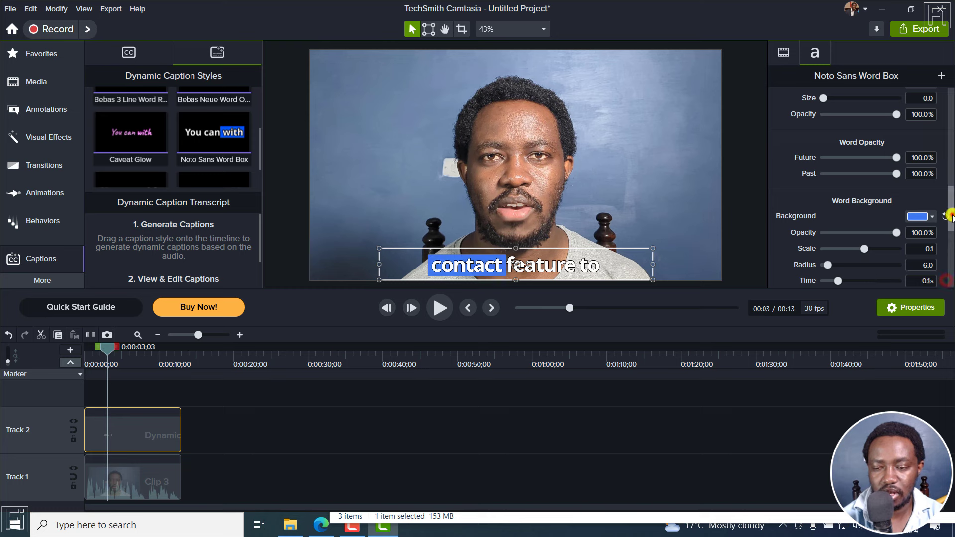
Try an advanced highlighted-word scale of 59.7% on the dynamic caption and reset it to the default
{"action": "scroll", "coordinate": [949, 268], "scroll_direction": "down", "scroll_amount": 4}
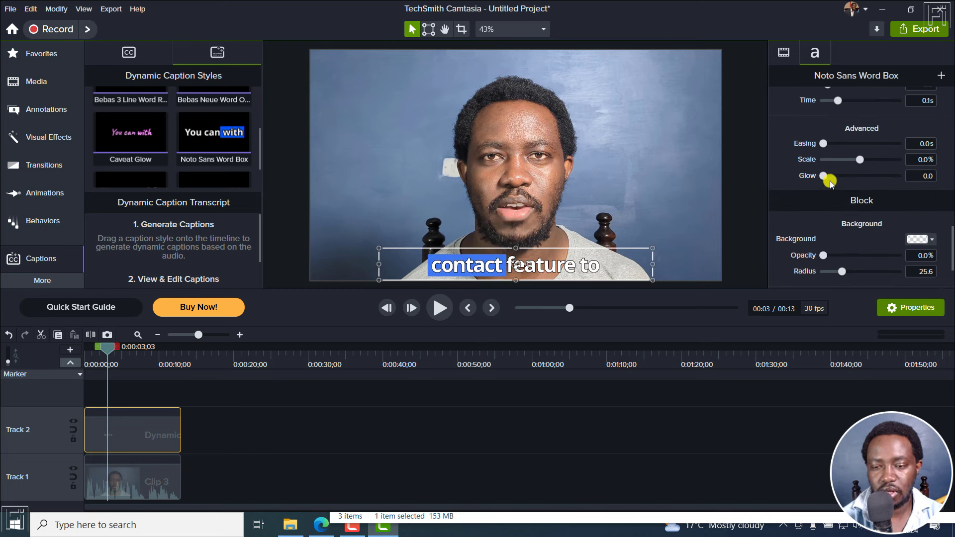
{"action": "left_click_drag", "start_coordinate": [859, 158], "coordinate": [880, 160]}
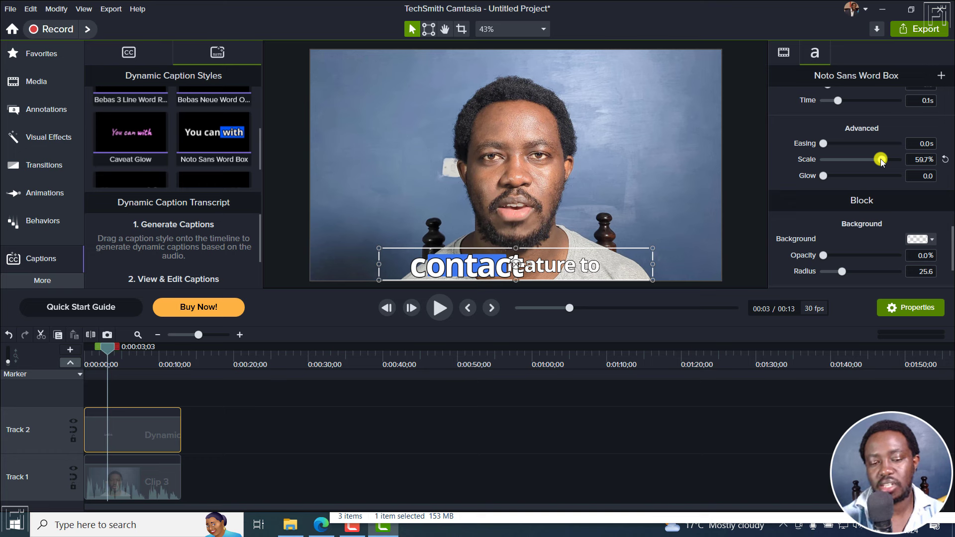
{"action": "left_click", "coordinate": [946, 162]}
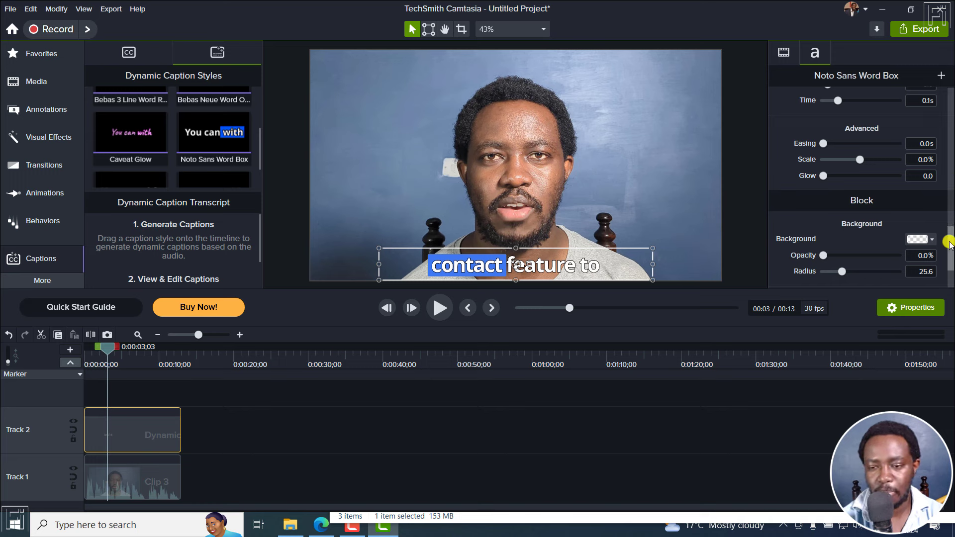
Try black as the block background colour of the dynamic caption
{"action": "left_click_drag", "start_coordinate": [950, 242], "coordinate": [950, 257]}
{"action": "left_click", "coordinate": [920, 182]}
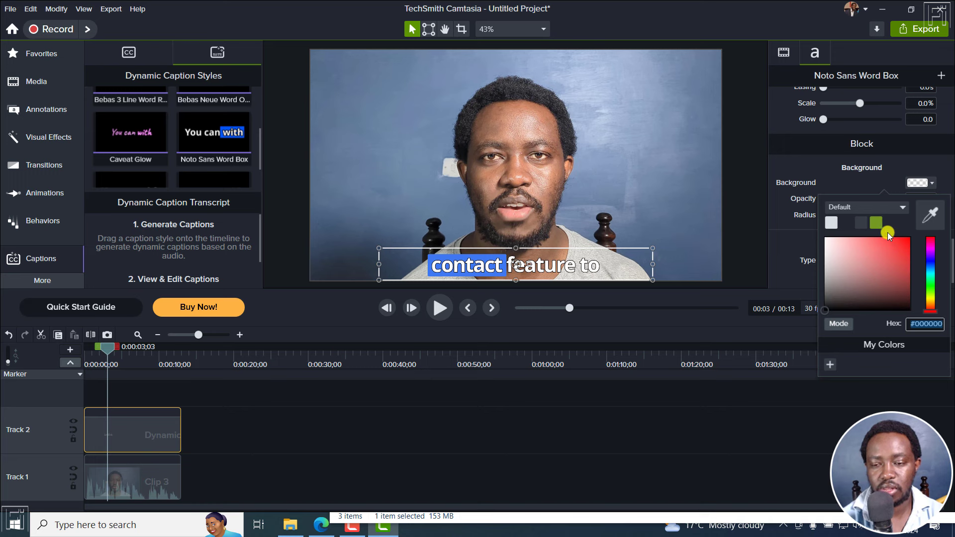
{"action": "left_click", "coordinate": [848, 222]}
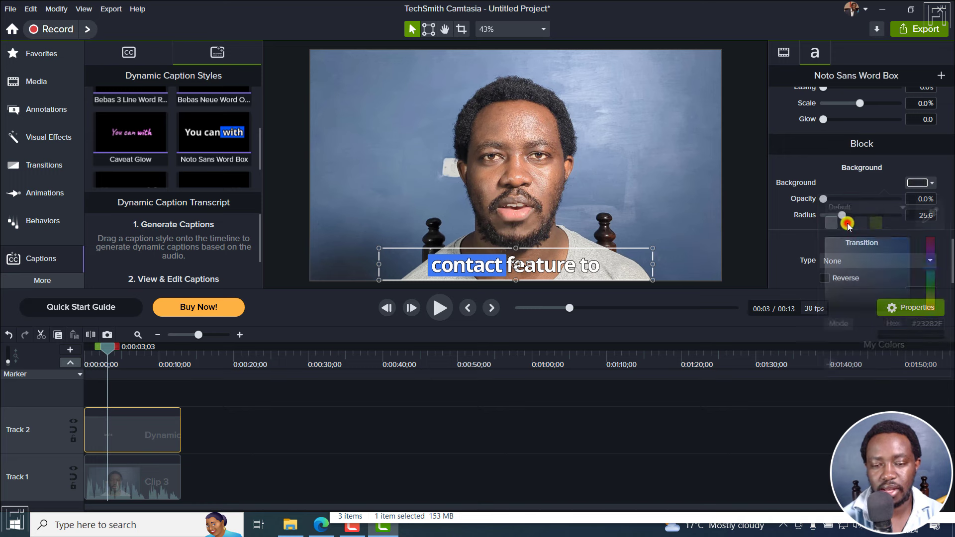
{"action": "left_click", "coordinate": [921, 188]}
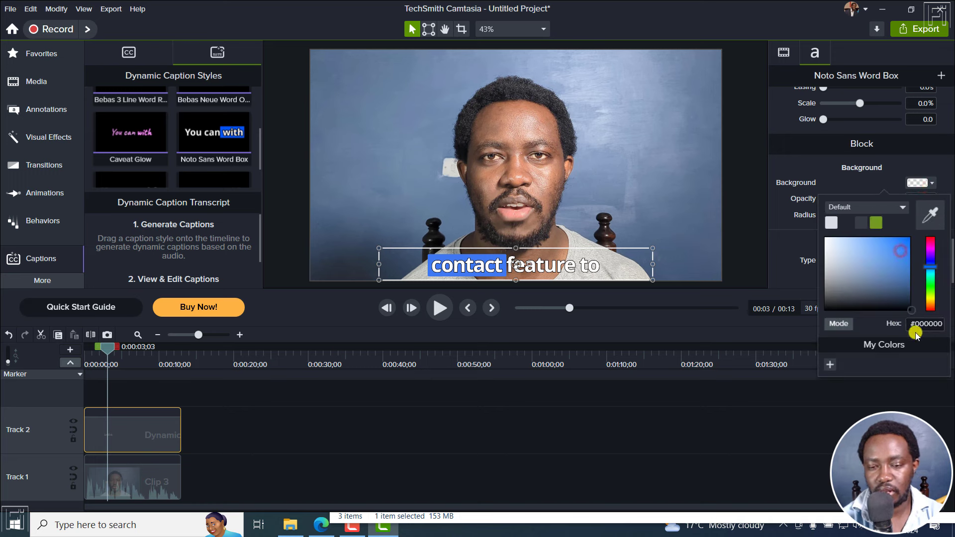
{"action": "left_click", "coordinate": [885, 176]}
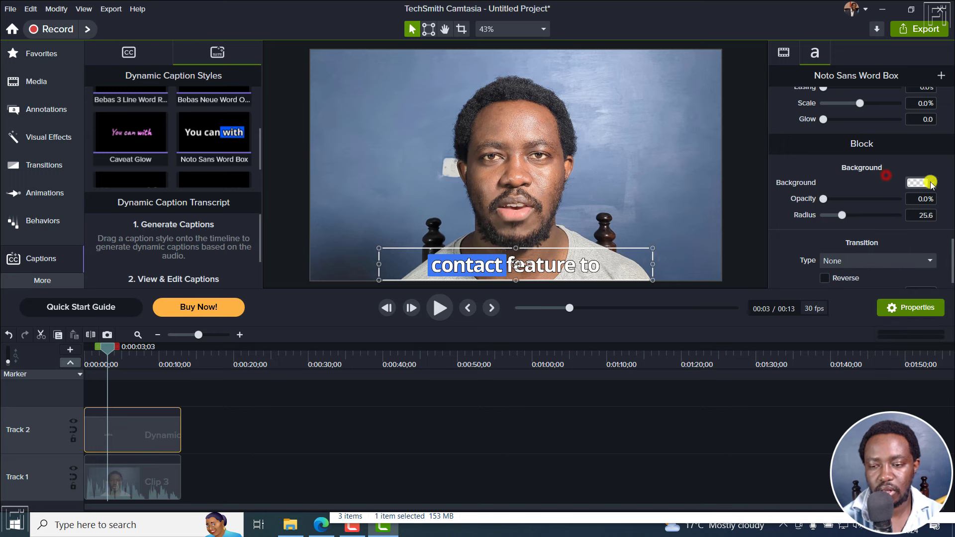
{"action": "left_click", "coordinate": [931, 186]}
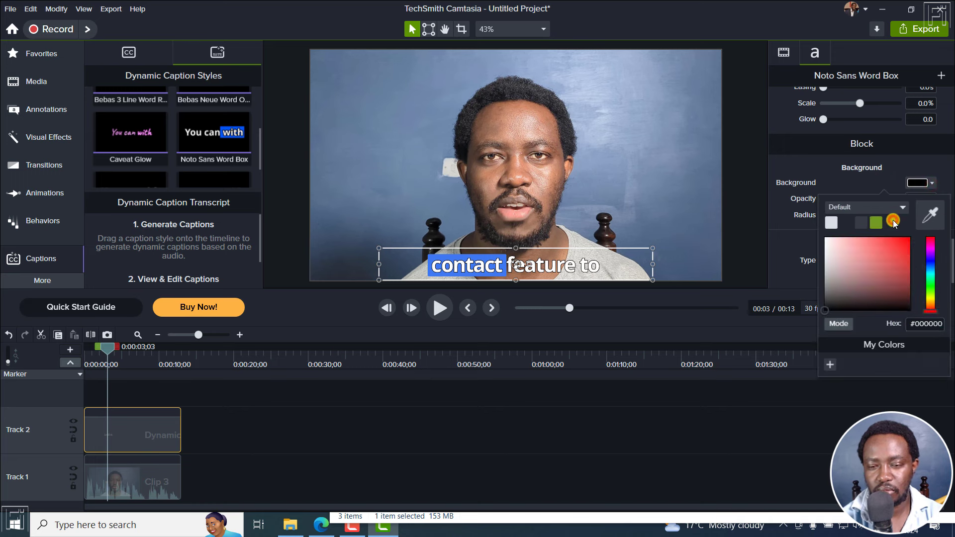
{"action": "left_click", "coordinate": [854, 188]}
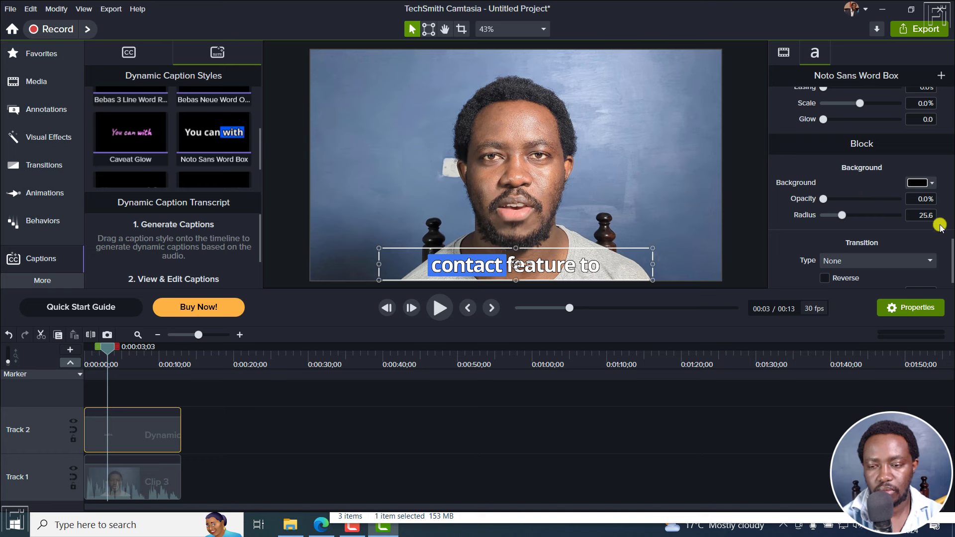
Try a block background opacity of 100% and a radius of 0 on the dynamic caption, resetting both to their defaults
{"action": "left_click_drag", "start_coordinate": [824, 198], "coordinate": [906, 206]}
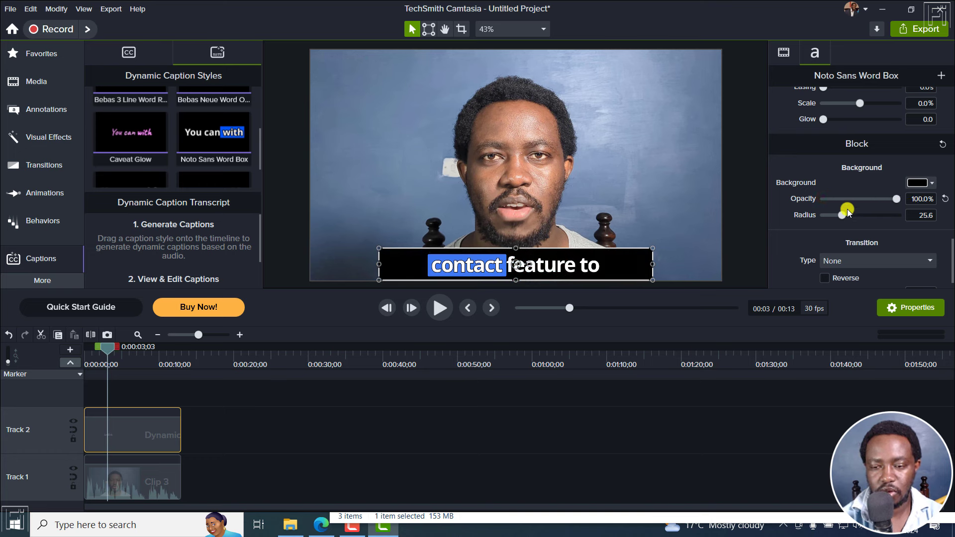
{"action": "left_click_drag", "start_coordinate": [841, 214], "coordinate": [821, 216]}
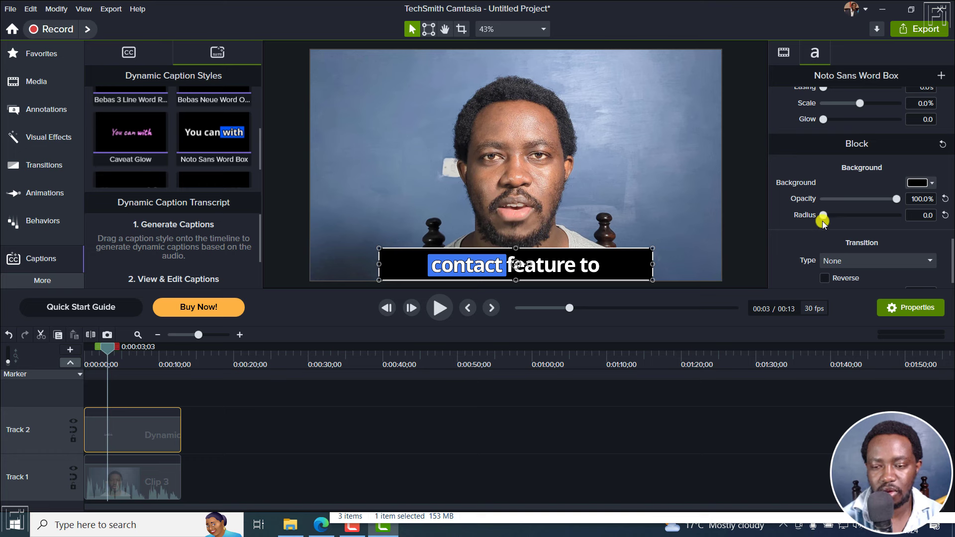
{"action": "left_click", "coordinate": [945, 215]}
{"action": "left_click", "coordinate": [945, 198]}
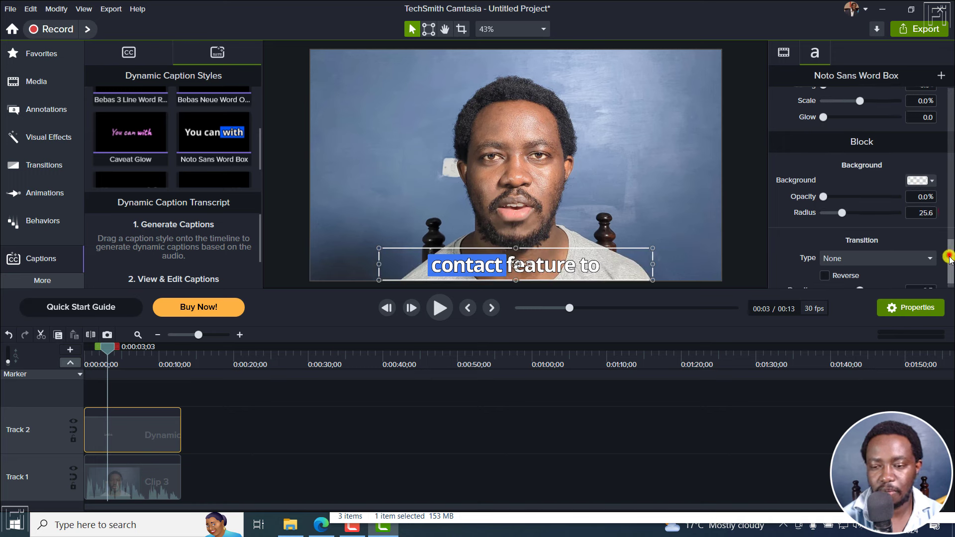
Set the dynamic caption's block transition type to Swirl Spin
{"action": "left_click_drag", "start_coordinate": [948, 260], "coordinate": [951, 274]}
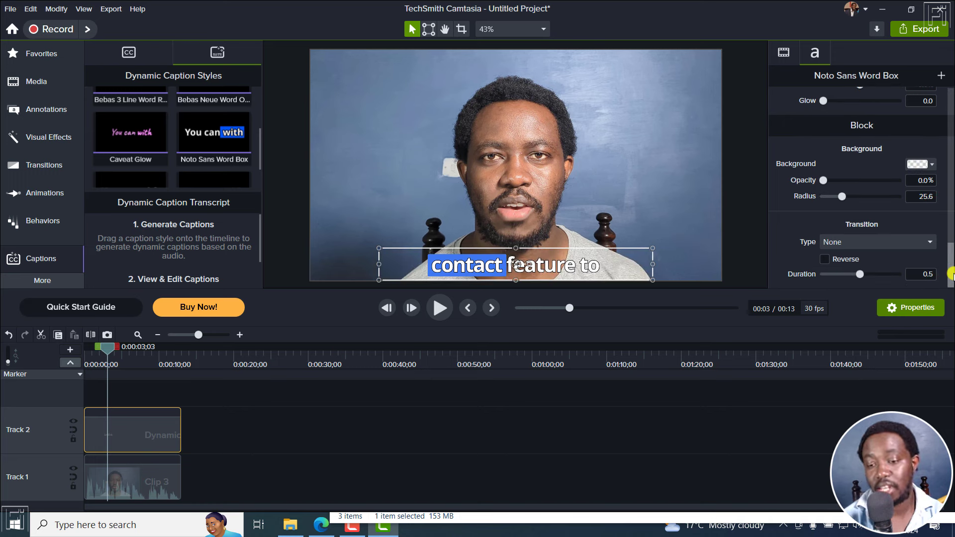
{"action": "left_click", "coordinate": [926, 238]}
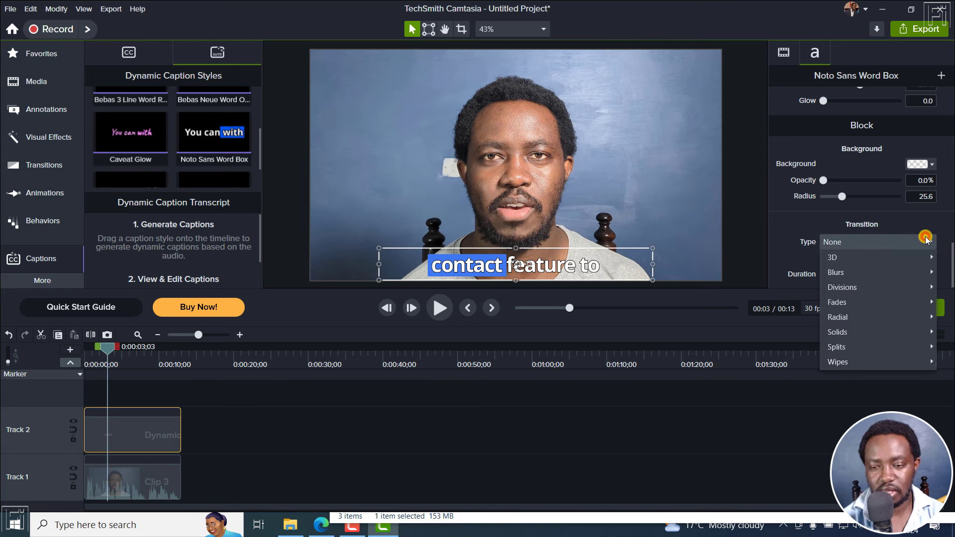
{"action": "mouse_move", "coordinate": [862, 308]}
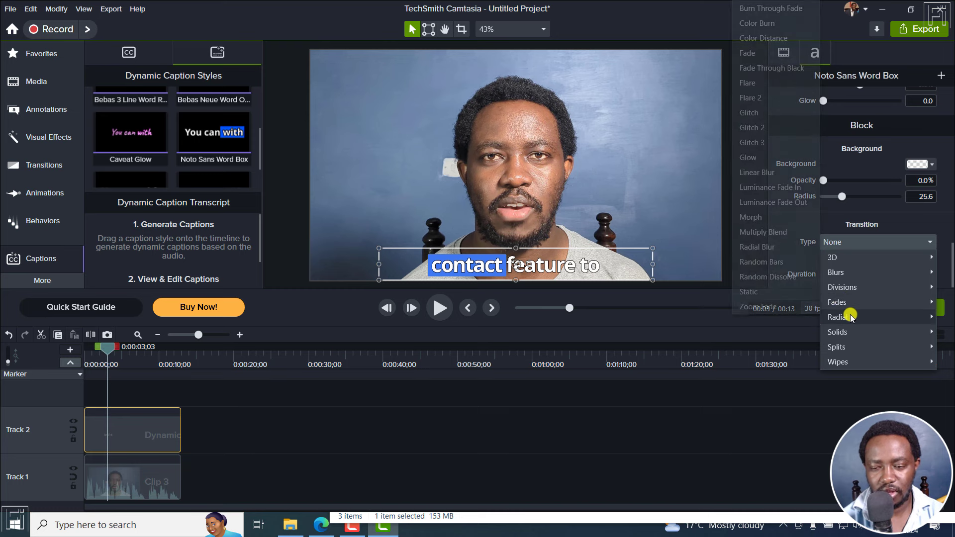
{"action": "mouse_move", "coordinate": [826, 315]}
{"action": "left_click", "coordinate": [782, 302]}
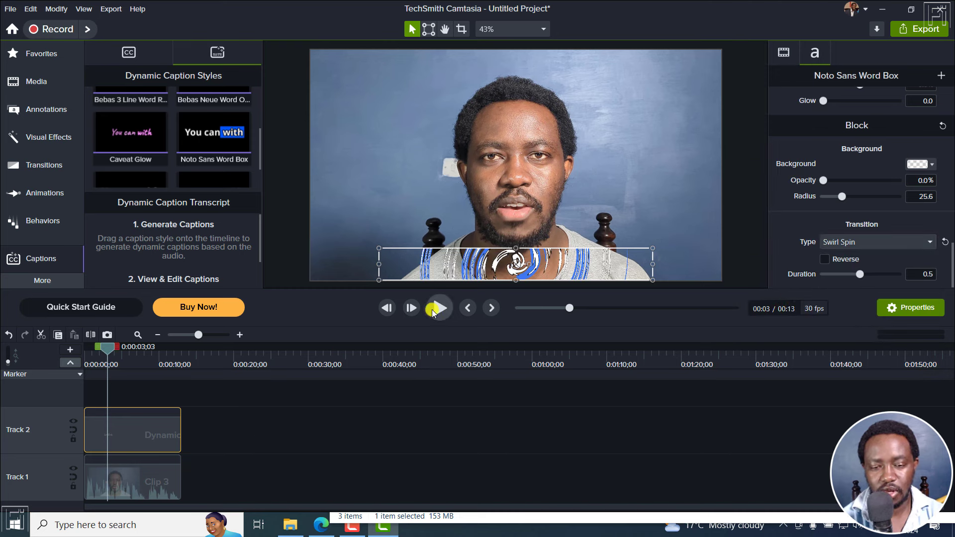
Play back the dynamic caption to preview its Swirl Spin transition
{"action": "left_click", "coordinate": [467, 308]}
{"action": "key", "text": "space"}
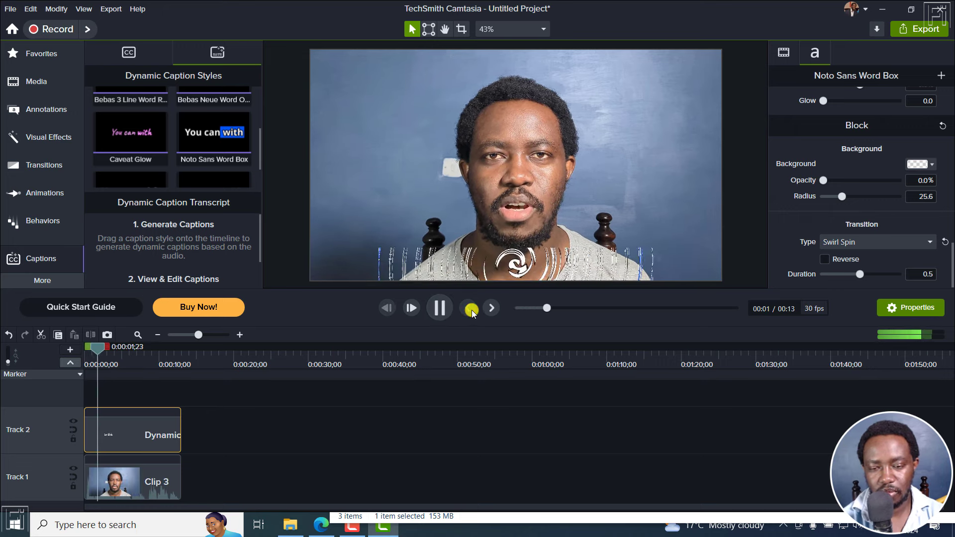
{"action": "key", "text": "space"}
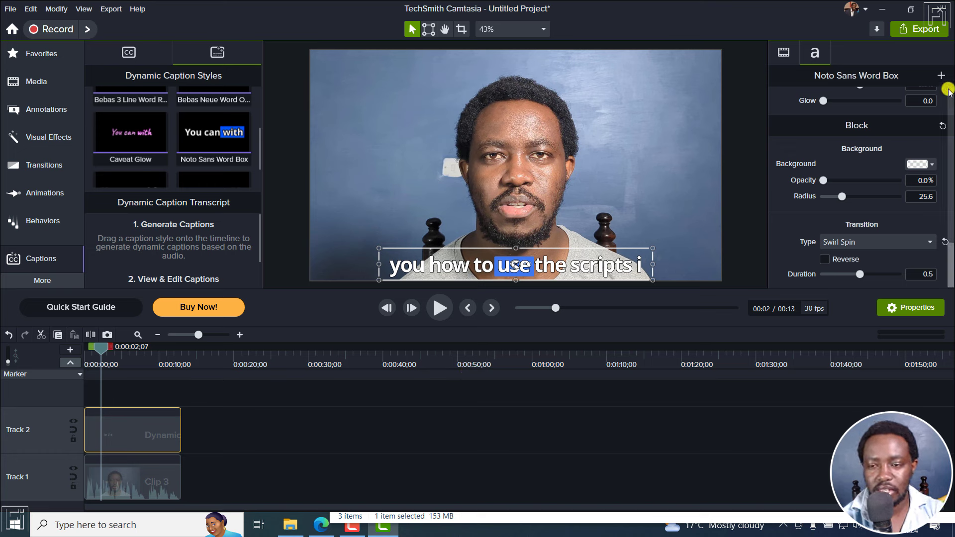
Save the customized caption settings as a new dynamic caption style and rename it My Default Style
{"action": "left_click", "coordinate": [941, 75]}
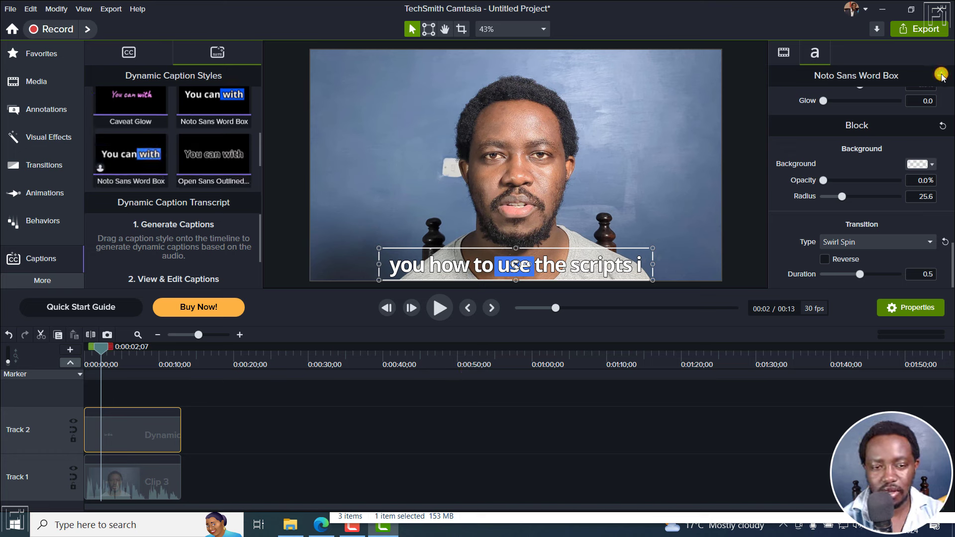
{"action": "left_click_drag", "start_coordinate": [259, 149], "coordinate": [261, 183]}
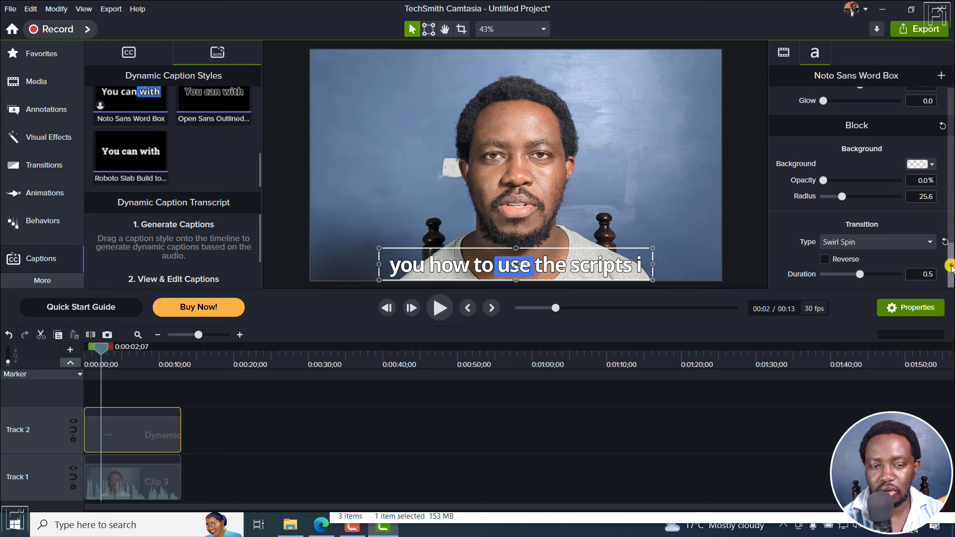
{"action": "left_click_drag", "start_coordinate": [947, 261], "coordinate": [950, 112]}
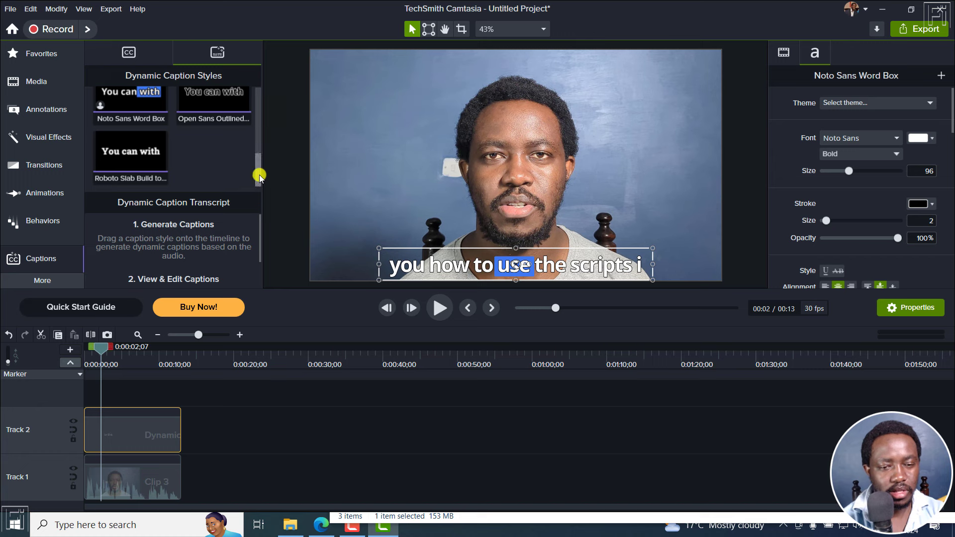
{"action": "mouse_move", "coordinate": [259, 175]}
{"action": "left_mouse_down"}
{"action": "mouse_move", "coordinate": [262, 145]}
{"action": "mouse_move", "coordinate": [261, 158]}
{"action": "left_mouse_up"}
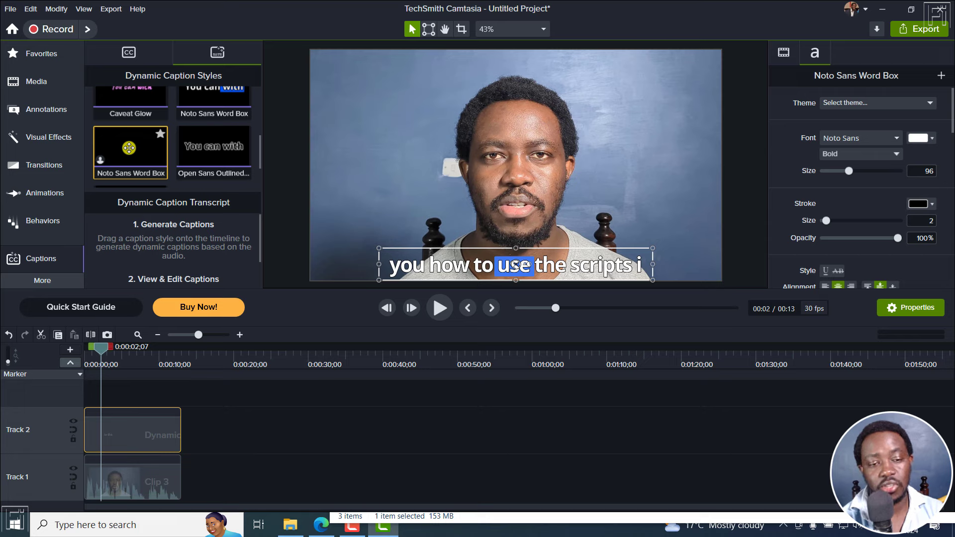
{"action": "right_click", "coordinate": [130, 173]}
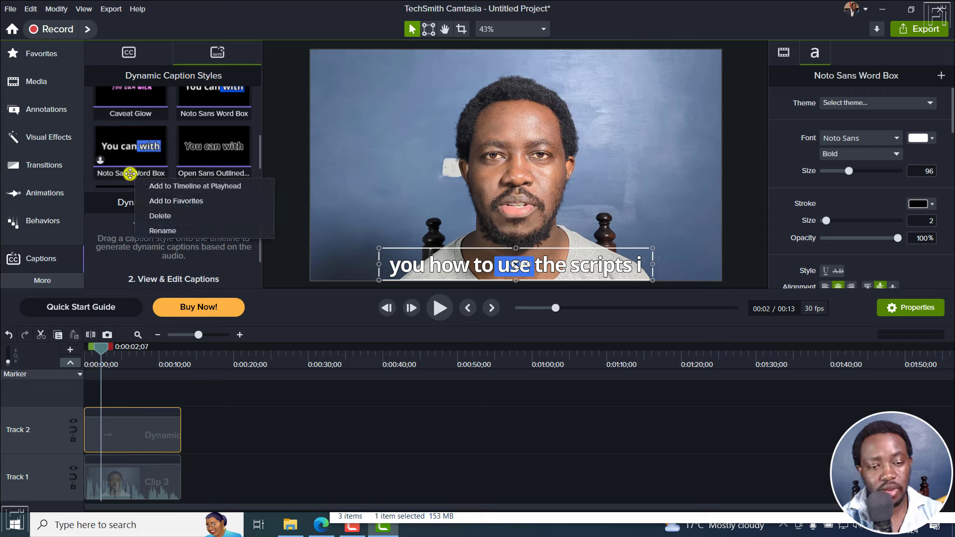
{"action": "left_click", "coordinate": [164, 231]}
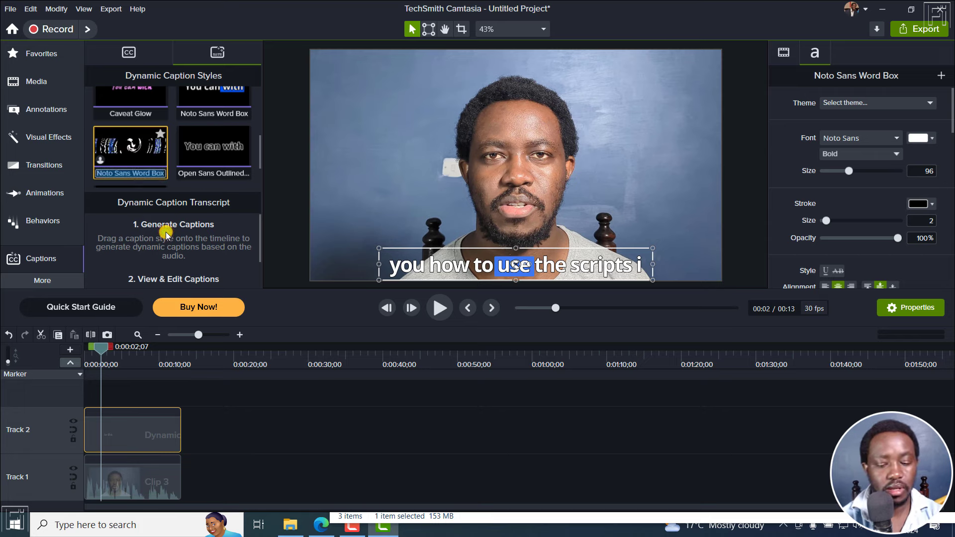
{"action": "type", "text": "My Default St"}
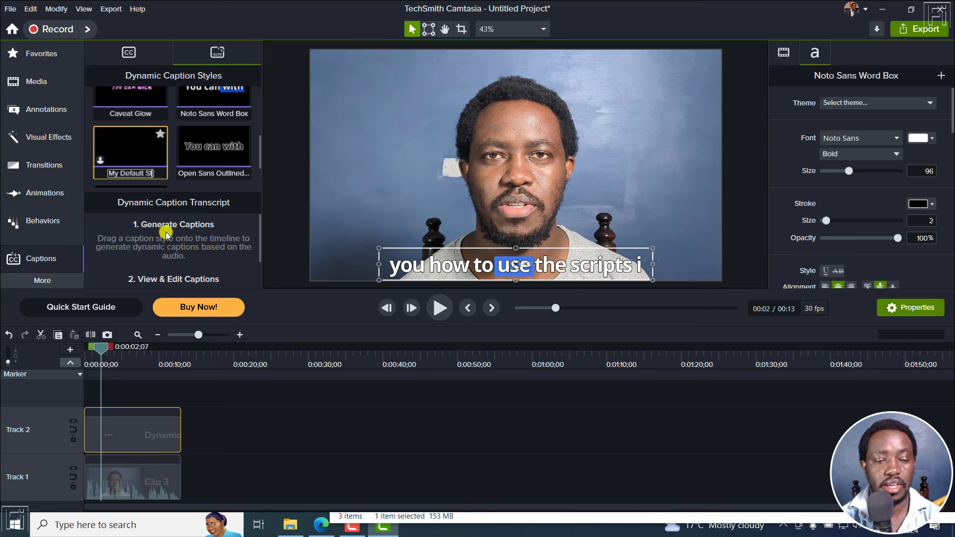
{"action": "type", "text": "yle"}
{"action": "key", "text": "Return"}
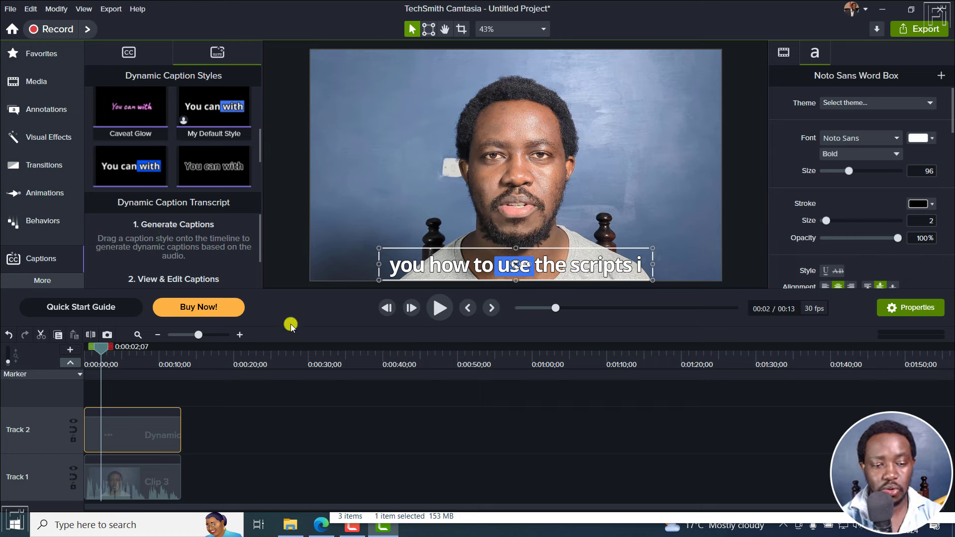
Replace the caption on Track 2 with a My Default Style caption starting at 0:00 and trimmed to the length of Clip 3
{"action": "left_click_drag", "start_coordinate": [160, 428], "coordinate": [192, 427]}
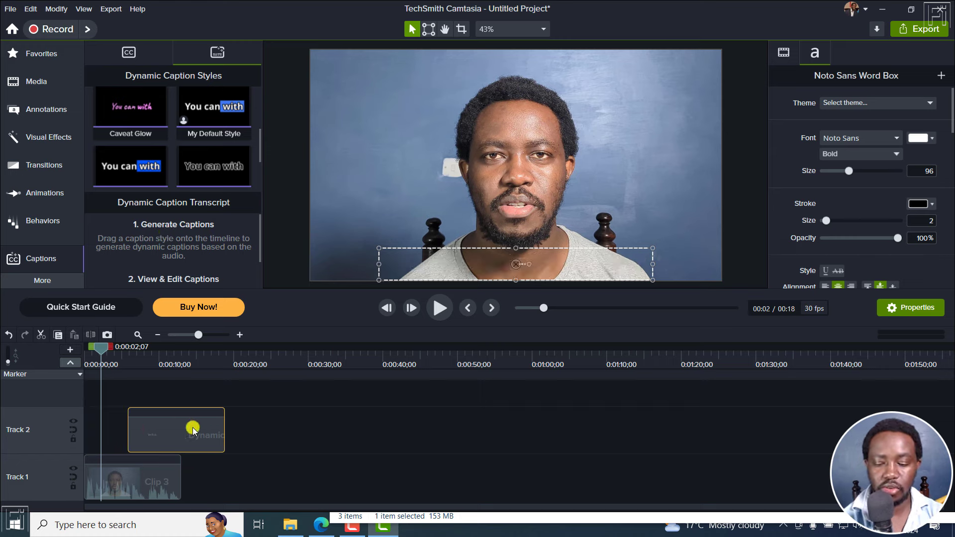
{"action": "key", "text": "Delete"}
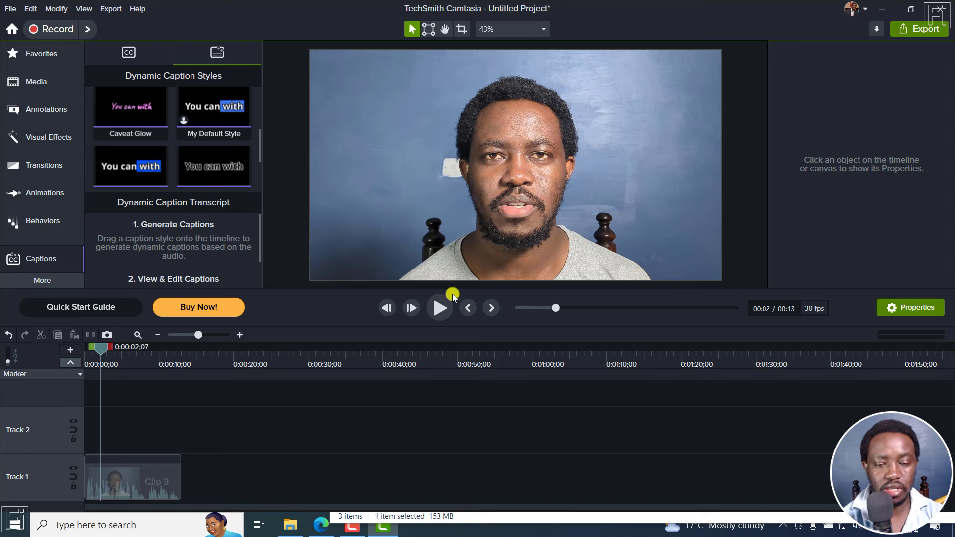
{"action": "left_click_drag", "start_coordinate": [214, 112], "coordinate": [72, 435]}
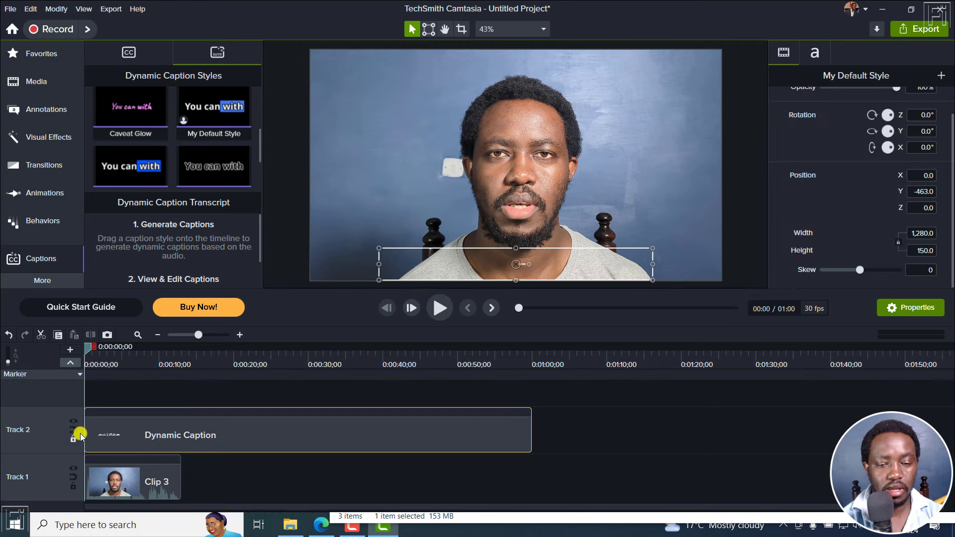
{"action": "left_click_drag", "start_coordinate": [530, 422], "coordinate": [176, 434]}
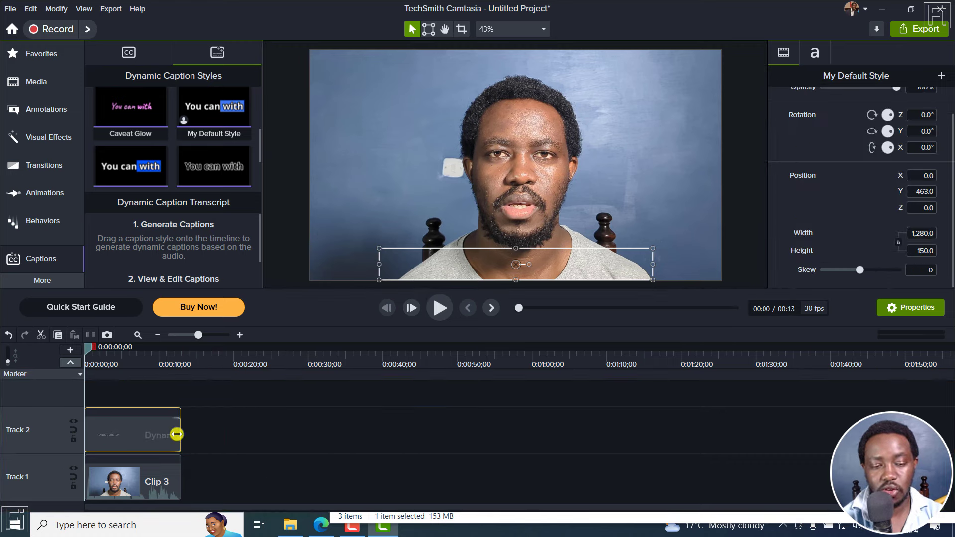
Play and scrub through the opening of the new caption on the timeline to check the saved style
{"action": "key", "text": "space"}
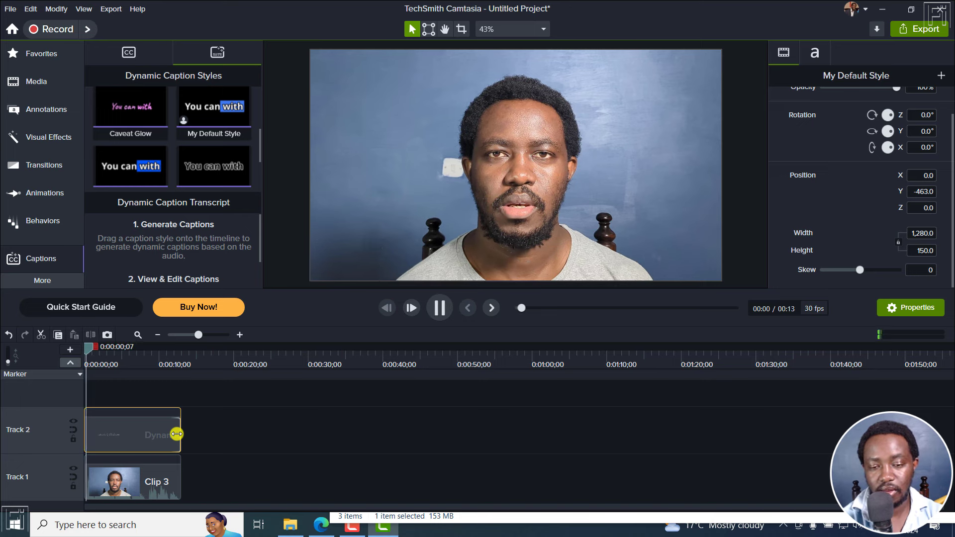
{"action": "key", "text": "space"}
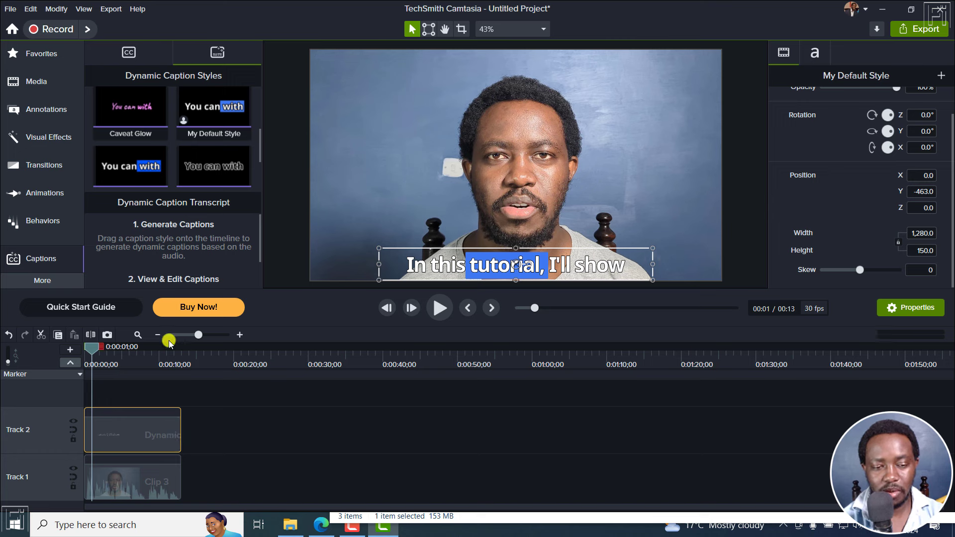
{"action": "left_click", "coordinate": [138, 334]}
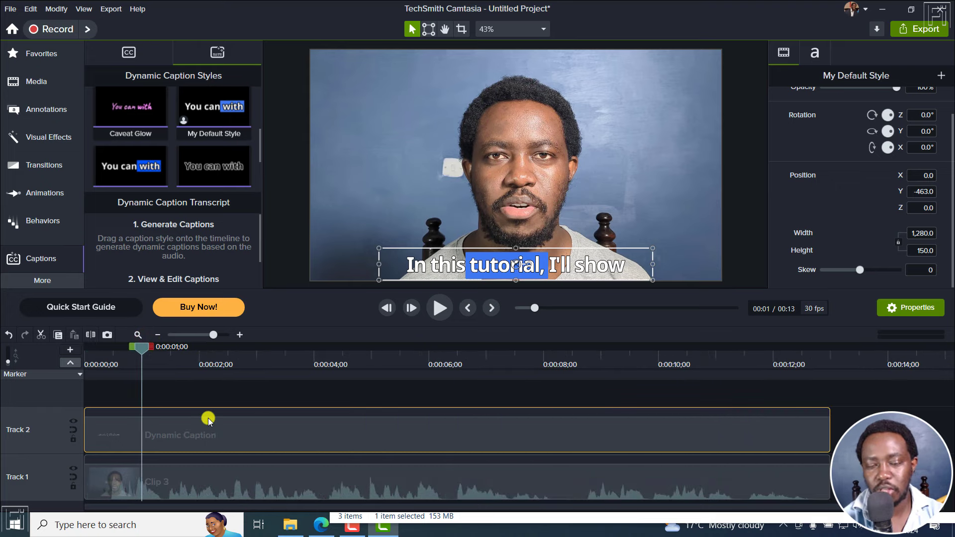
{"action": "left_click", "coordinate": [141, 350]}
{"action": "left_click_drag", "start_coordinate": [140, 350], "coordinate": [165, 350]}
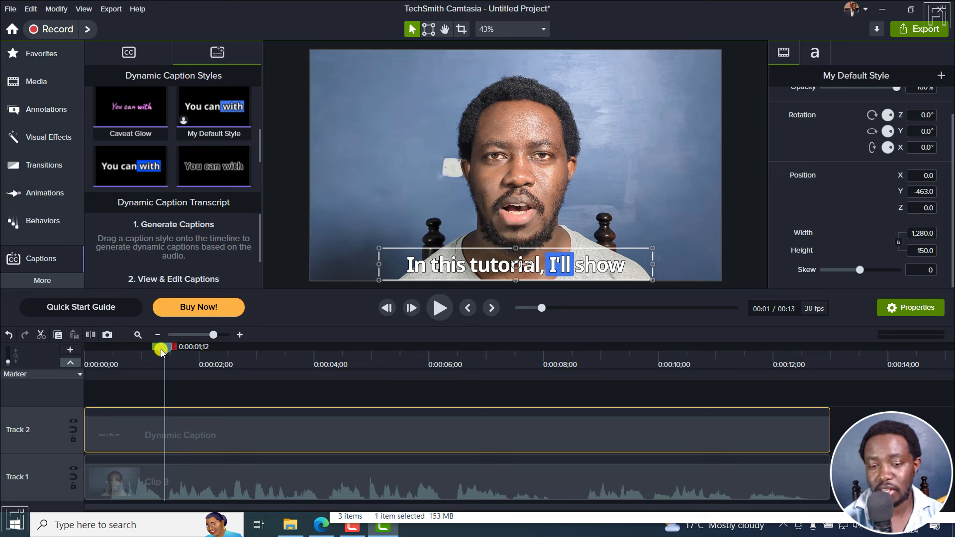
Enlarge the workspace above the timeline and examine the Dynamic Caption Transcript instructions for viewing and editing captions
{"action": "left_click", "coordinate": [242, 439]}
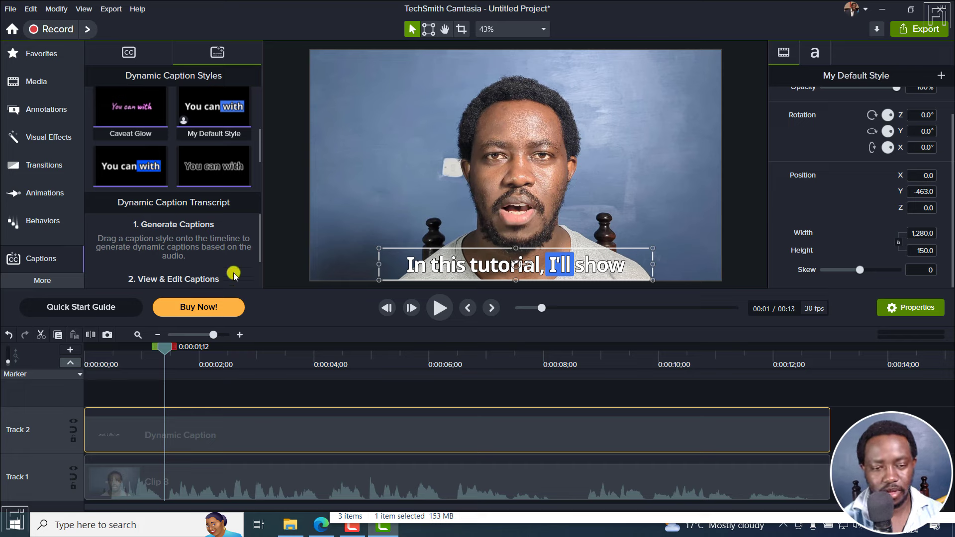
{"action": "scroll", "coordinate": [258, 230], "scroll_direction": "down", "scroll_amount": 2}
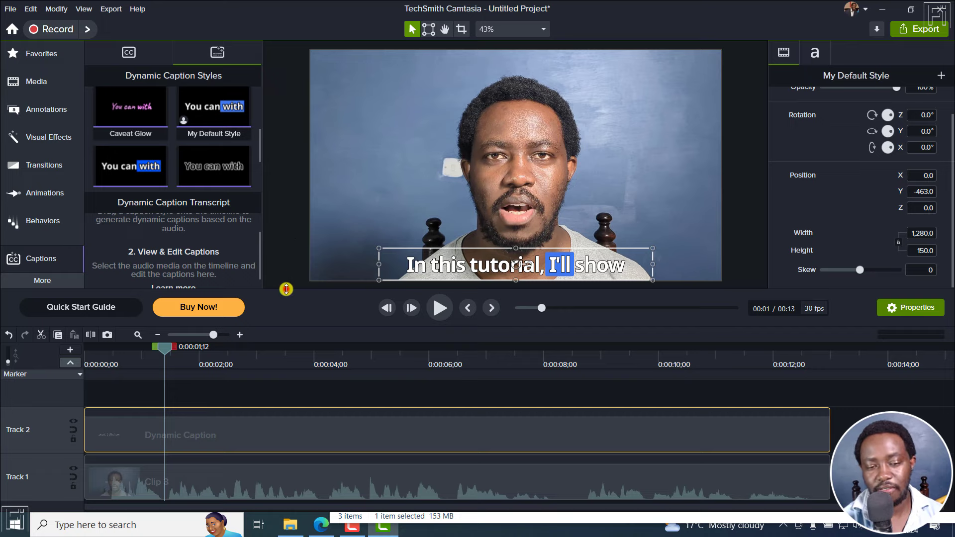
{"action": "left_click_drag", "start_coordinate": [286, 289], "coordinate": [277, 340]}
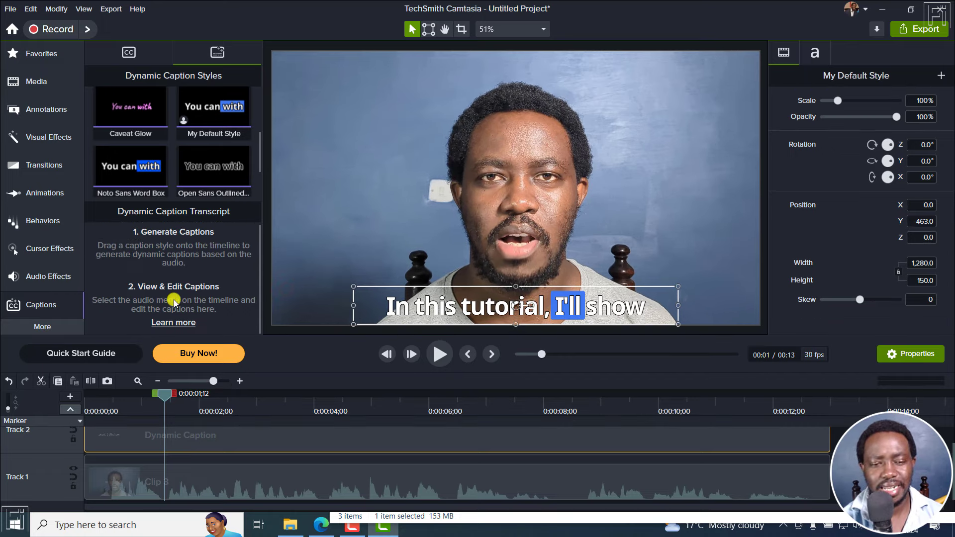
{"action": "left_click", "coordinate": [257, 245]}
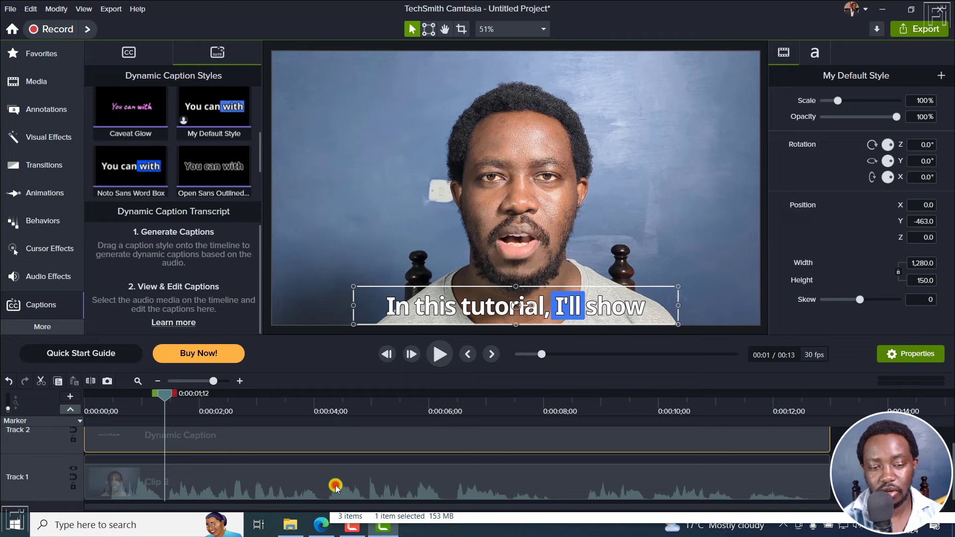
Select Clip 3 on Track 1 and read through its full Dynamic Caption Transcript, comparing it with selecting the caption on Track 2
{"action": "left_click", "coordinate": [335, 486]}
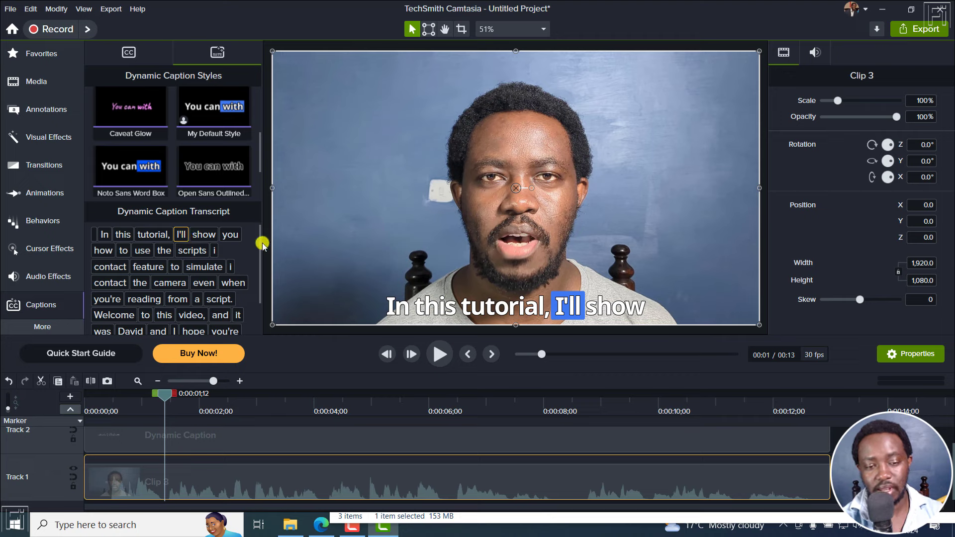
{"action": "left_click_drag", "start_coordinate": [256, 234], "coordinate": [257, 246]}
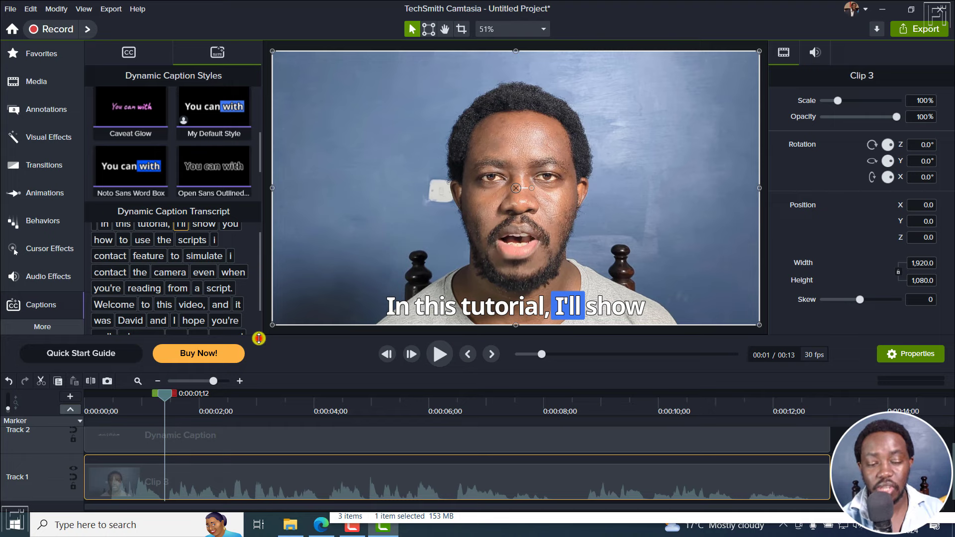
{"action": "left_click_drag", "start_coordinate": [259, 338], "coordinate": [258, 315]}
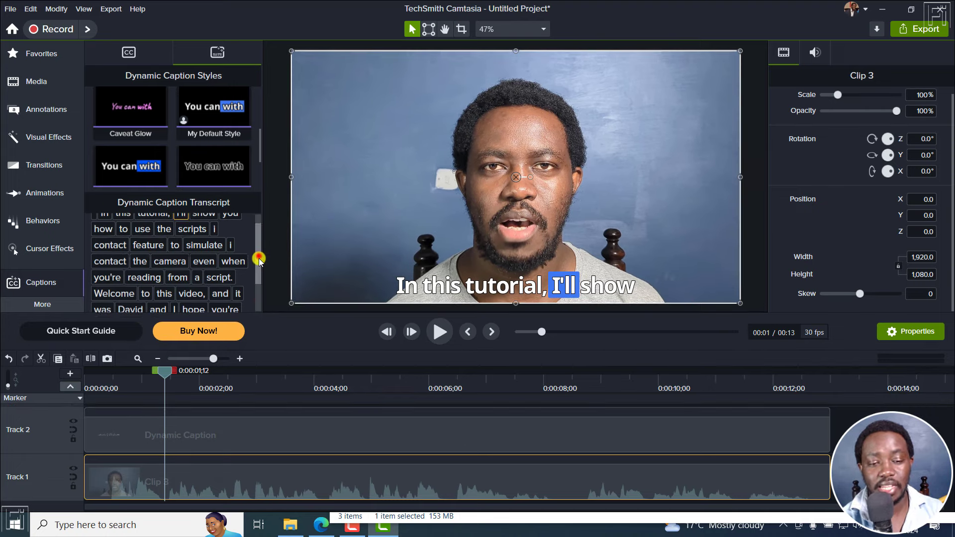
{"action": "left_click_drag", "start_coordinate": [259, 260], "coordinate": [258, 299]}
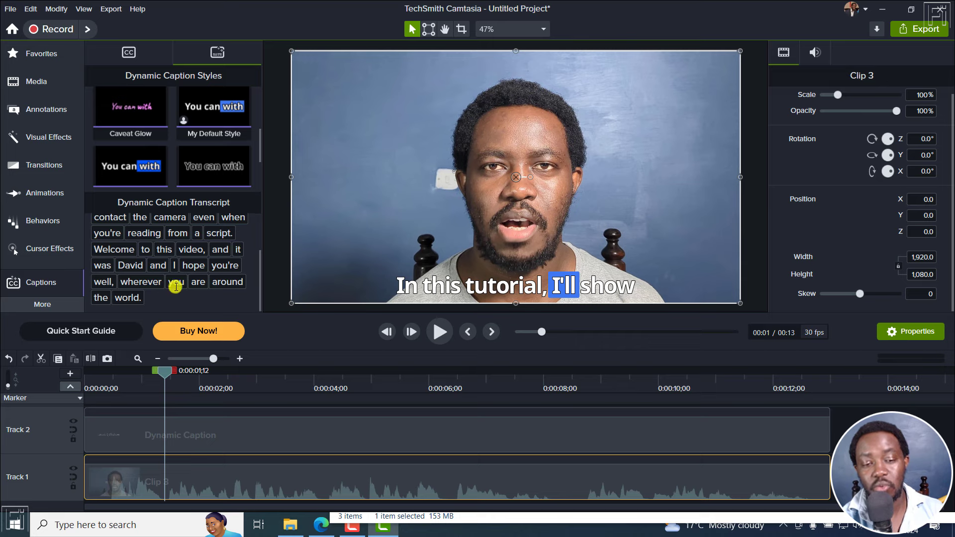
{"action": "left_click", "coordinate": [111, 437]}
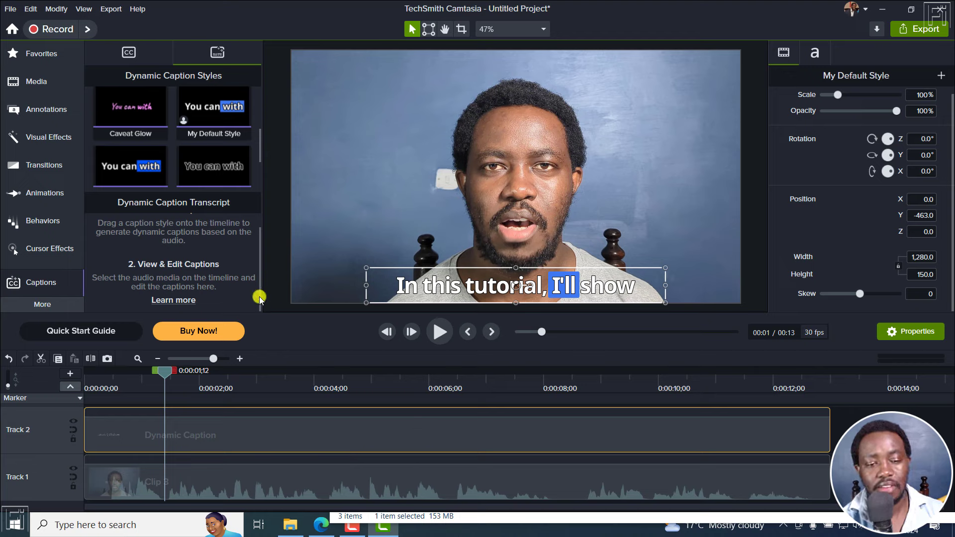
{"action": "left_click", "coordinate": [246, 470]}
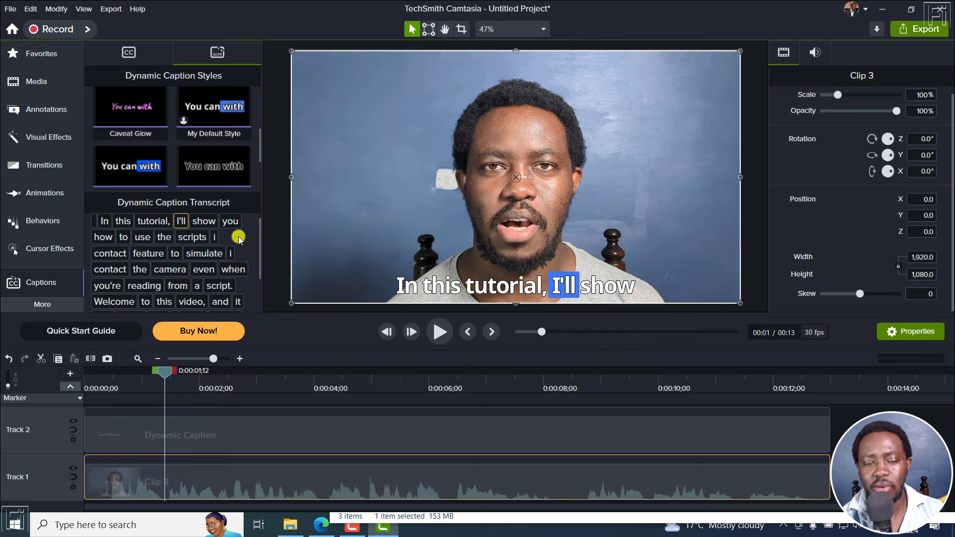
{"action": "scroll", "coordinate": [259, 232], "scroll_direction": "down", "scroll_amount": 4}
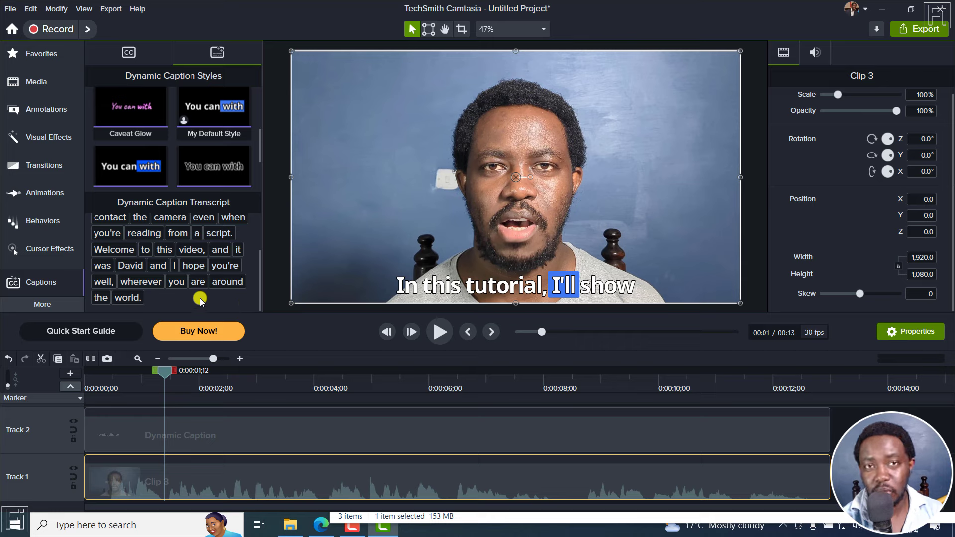
Review the commands available for the Dynamic Caption clip on Track 2 and dismiss them without choosing one
{"action": "left_click", "coordinate": [232, 435]}
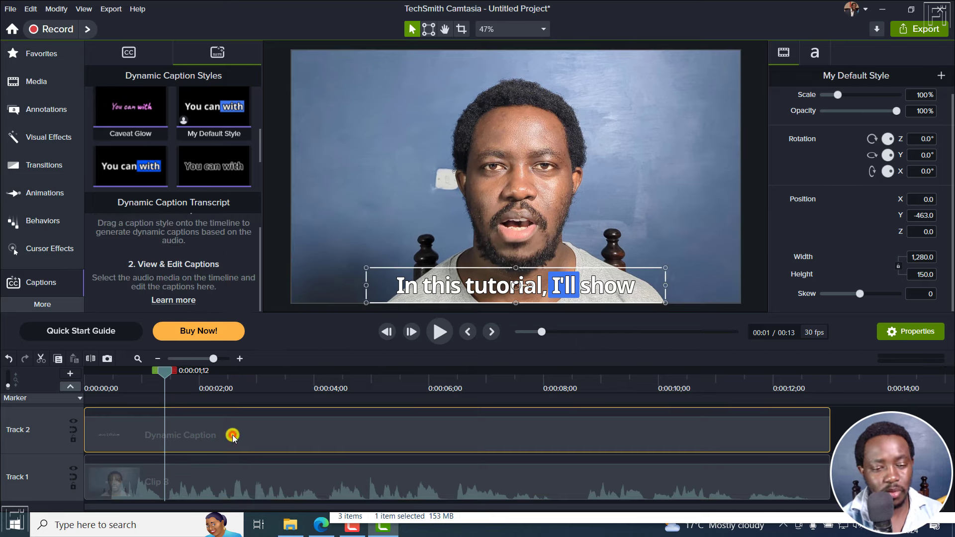
{"action": "right_click", "coordinate": [231, 435]}
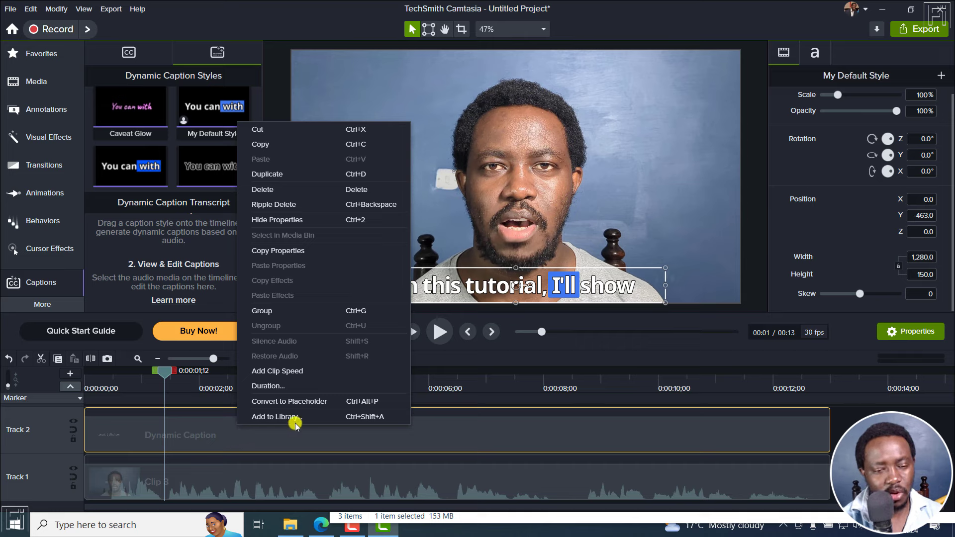
{"action": "left_click", "coordinate": [451, 440]}
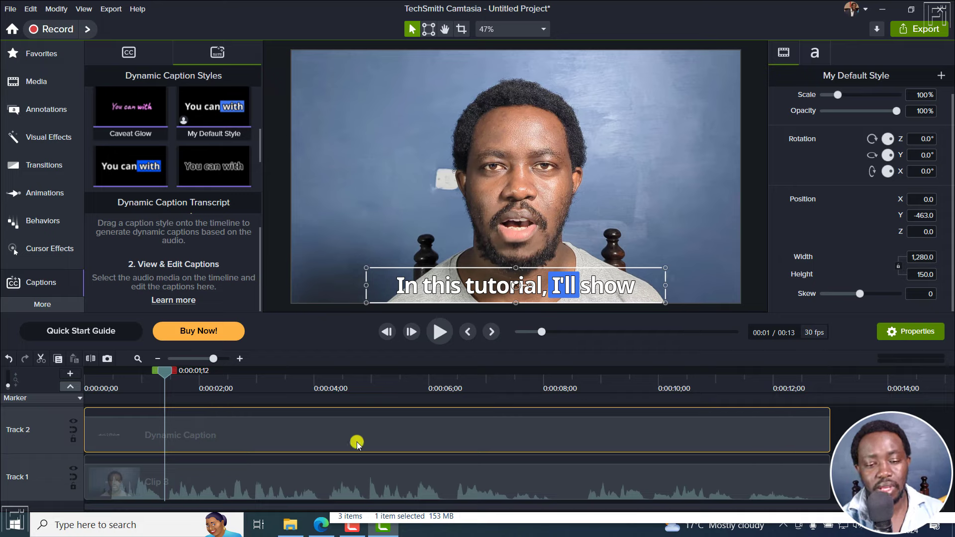
Switch to Edge and check the language support statement under Dynamic Captions in the Camtasia 2024 version history
{"action": "left_click", "coordinate": [320, 525]}
{"action": "left_click", "coordinate": [571, 257]}
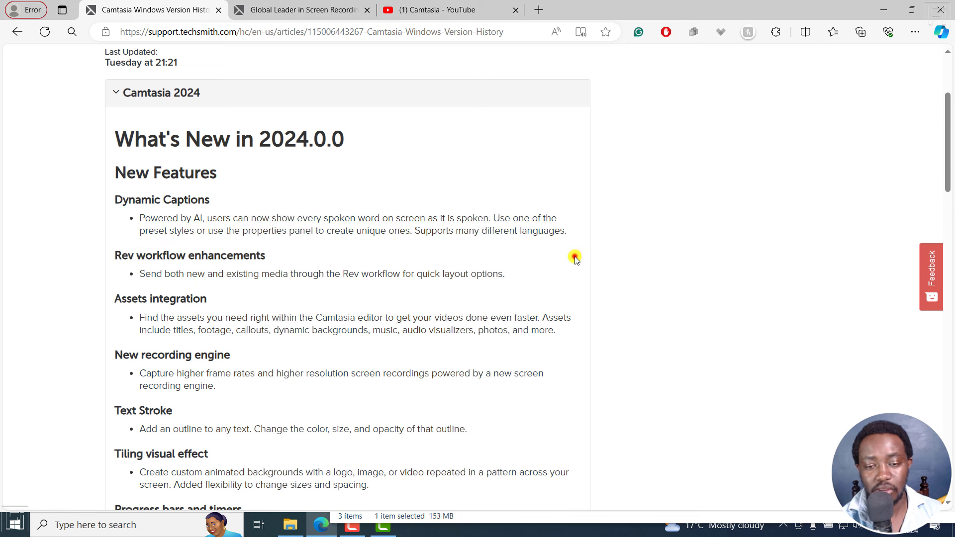
{"action": "left_click_drag", "start_coordinate": [415, 230], "coordinate": [579, 229]}
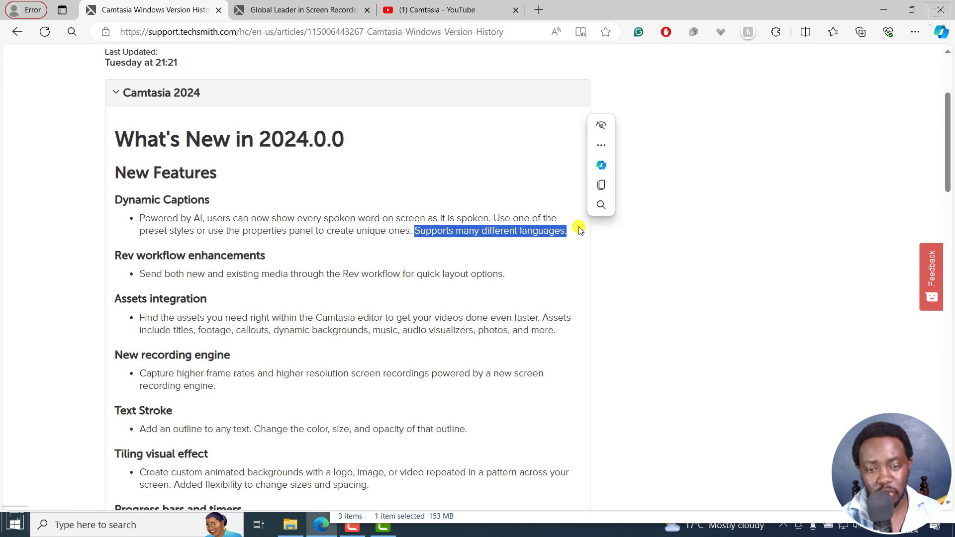
{"action": "left_click", "coordinate": [667, 247]}
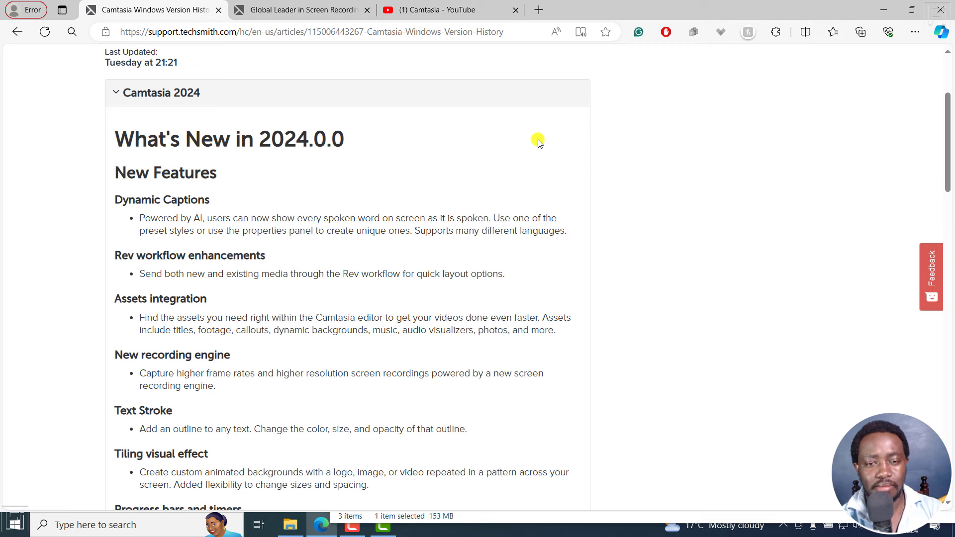
Browse the latest tutorials on Camtasia's YouTube channel, looking over the videos about dynamic captions, closed captions and templates
{"action": "left_click", "coordinate": [439, 5]}
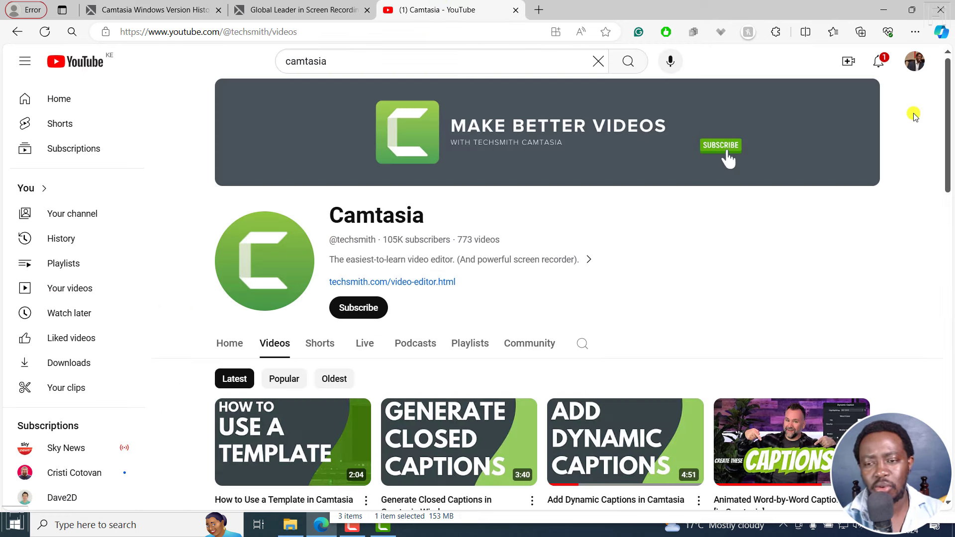
{"action": "left_click_drag", "start_coordinate": [947, 89], "coordinate": [950, 140]}
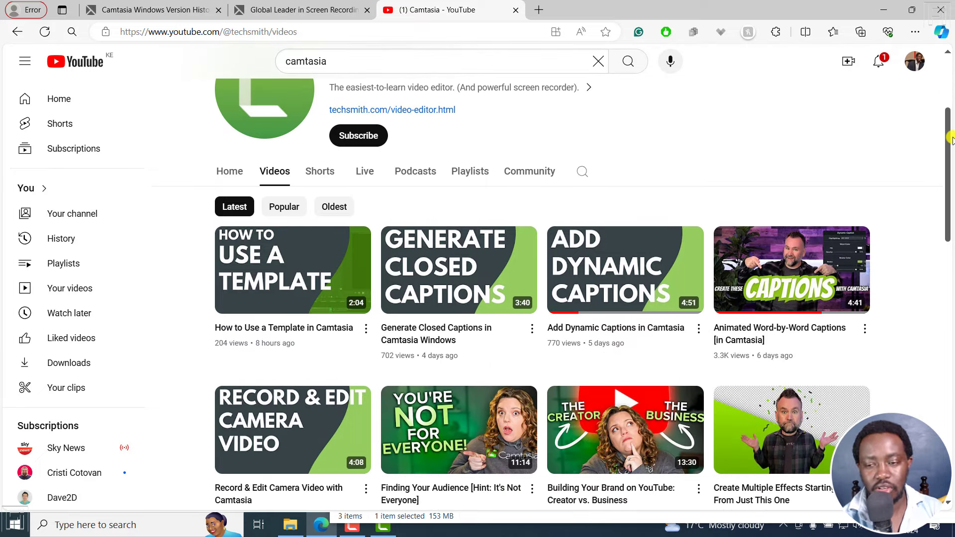
{"action": "left_click_drag", "start_coordinate": [949, 139], "coordinate": [950, 152]}
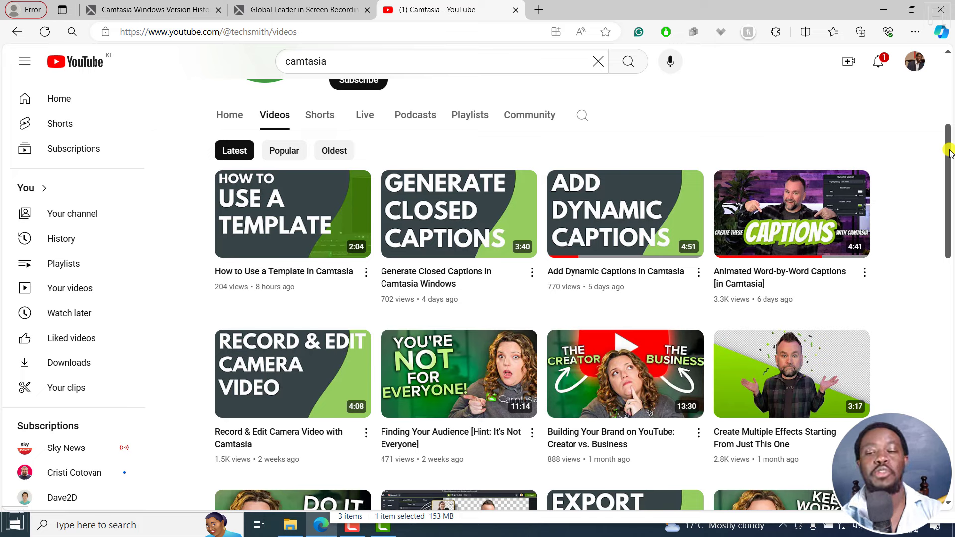
{"action": "mouse_move", "coordinate": [815, 171]}
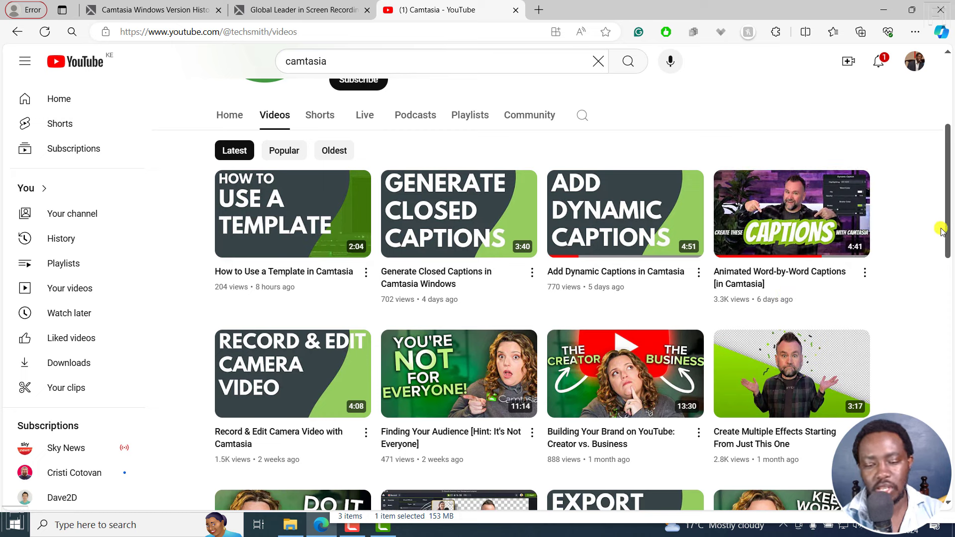
{"action": "mouse_move", "coordinate": [773, 282]}
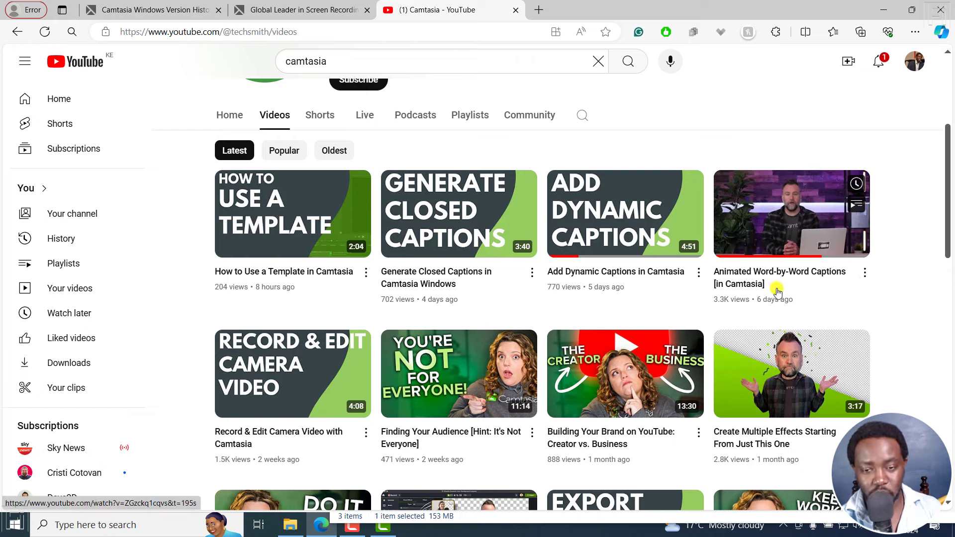
{"action": "mouse_move", "coordinate": [588, 204]}
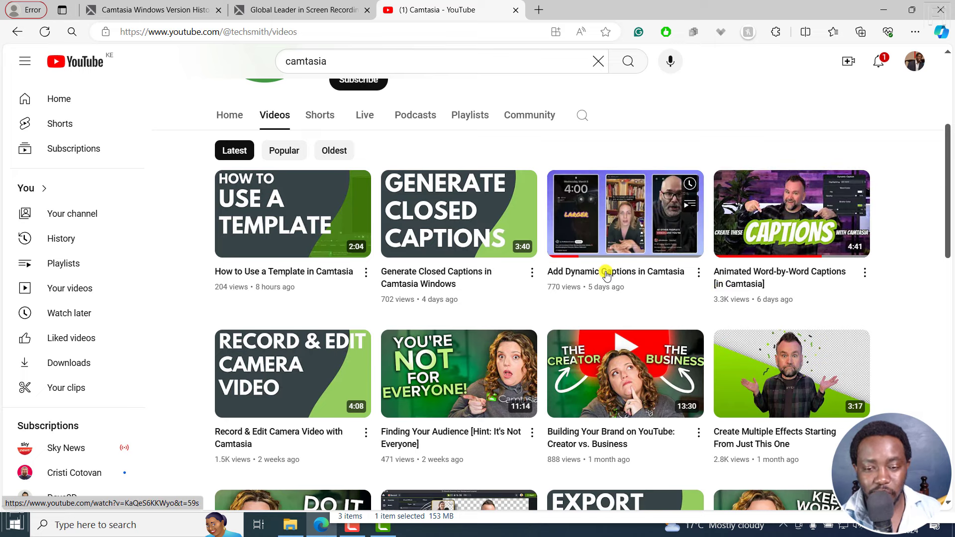
{"action": "mouse_move", "coordinate": [425, 276]}
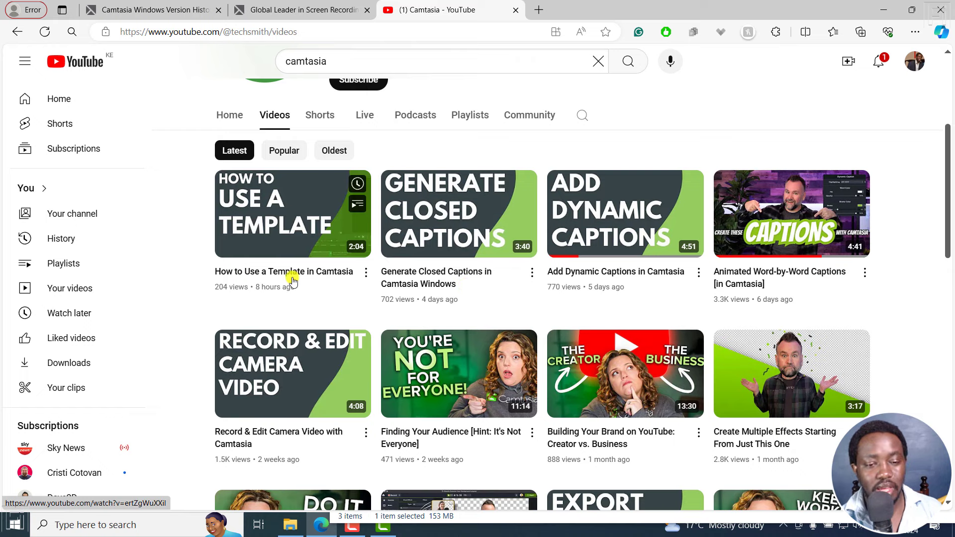
{"action": "mouse_move", "coordinate": [247, 276]}
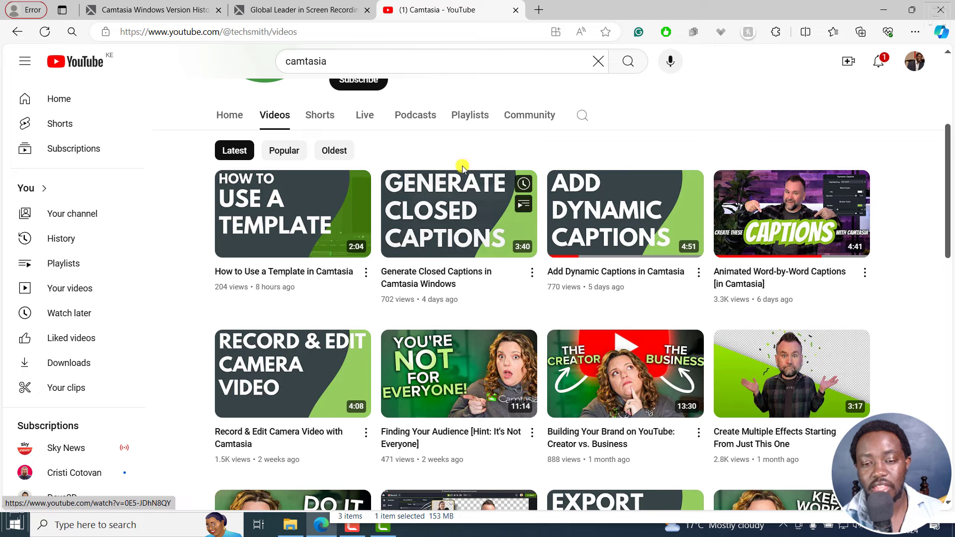
{"action": "mouse_move", "coordinate": [620, 208]}
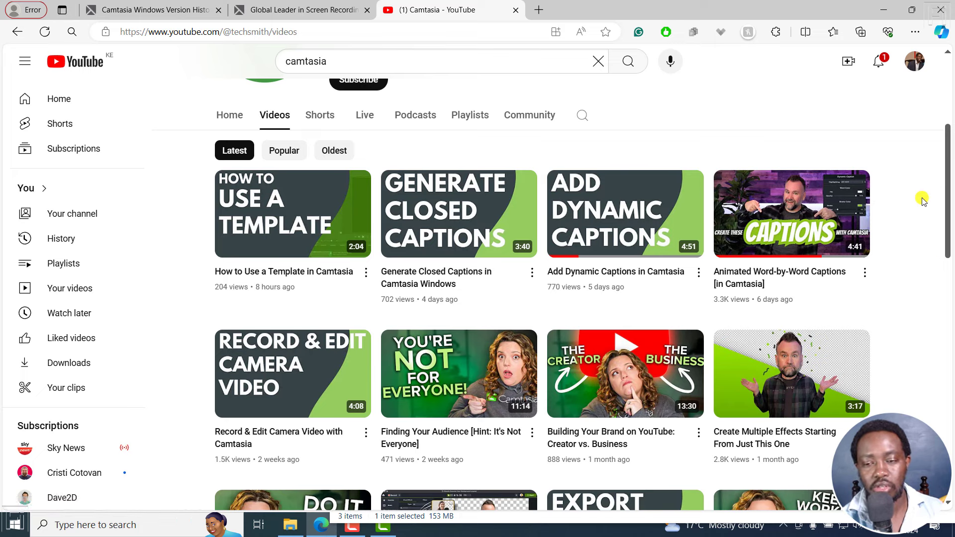
Return to the Camtasia Windows version history page and highlight the whole Dynamic Captions description
{"action": "left_click", "coordinate": [137, 4]}
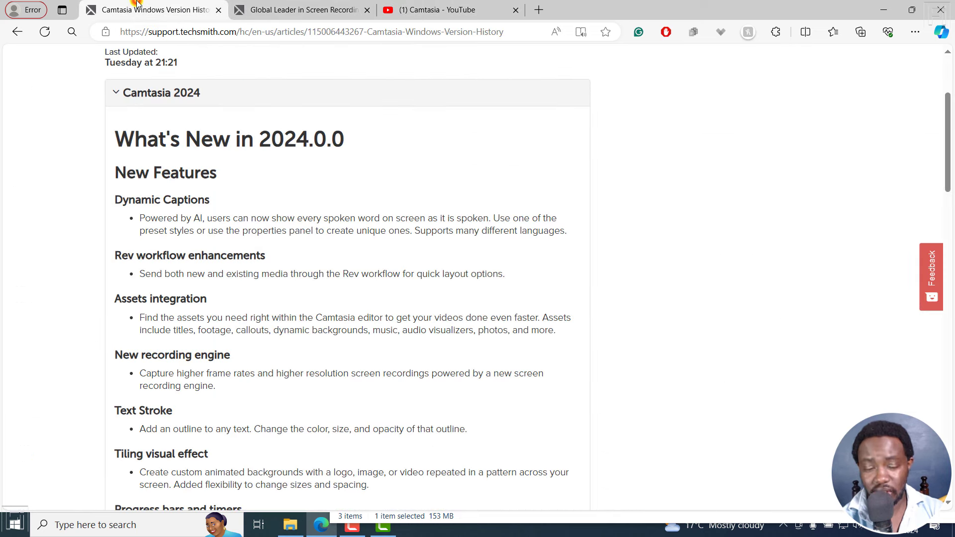
{"action": "left_click_drag", "start_coordinate": [121, 208], "coordinate": [576, 231]}
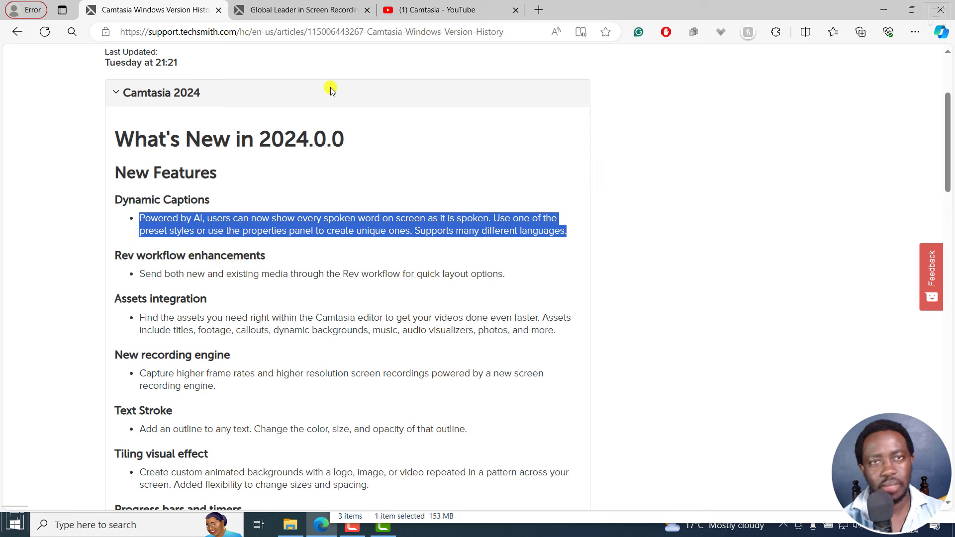
Go from the TechSmith home page to Camtasia's product page and open its plan comparison
{"action": "left_click", "coordinate": [297, 7]}
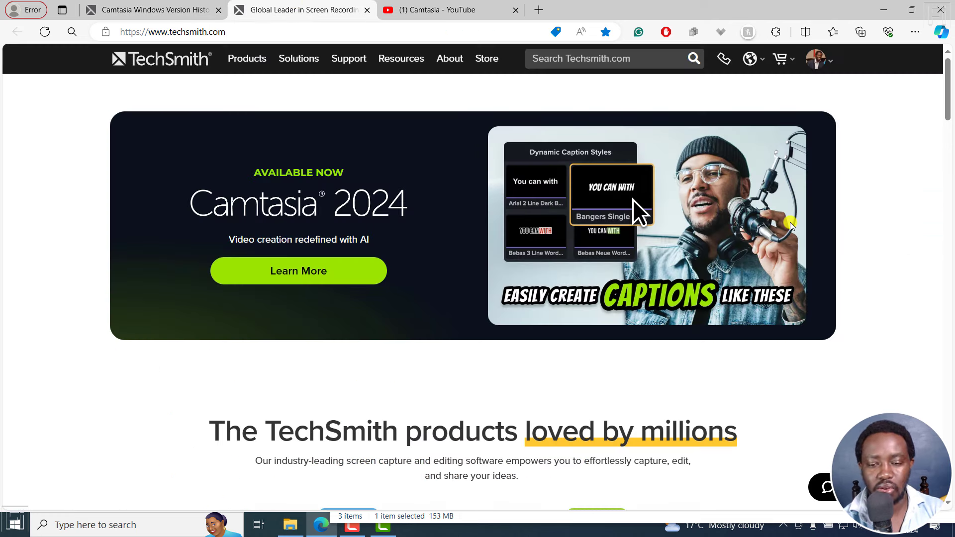
{"action": "left_click_drag", "start_coordinate": [951, 82], "coordinate": [950, 136]}
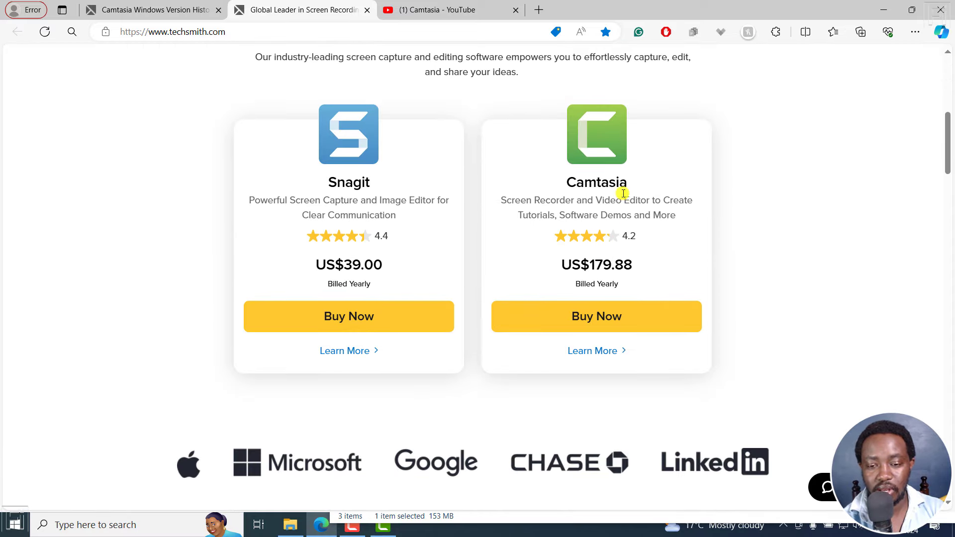
{"action": "left_click", "coordinate": [593, 351]}
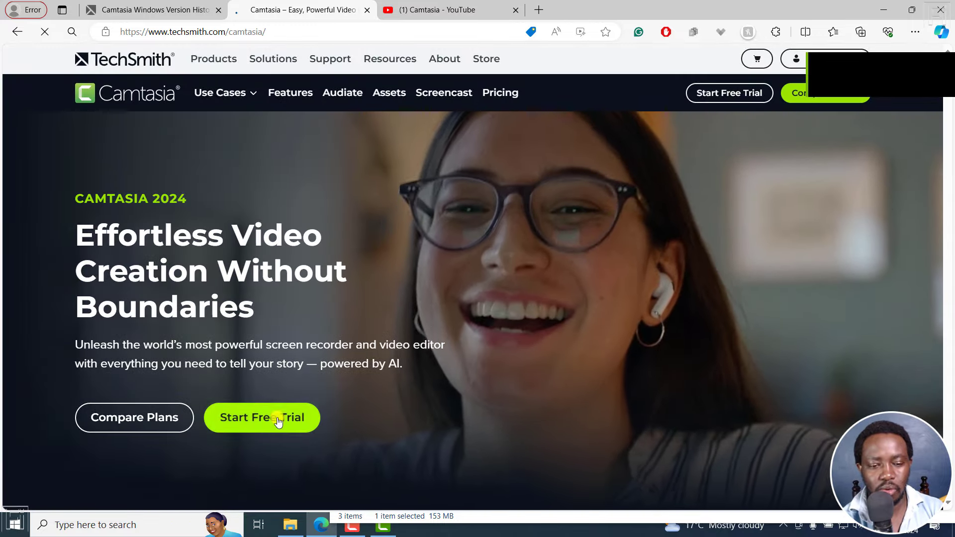
{"action": "left_click", "coordinate": [135, 423]}
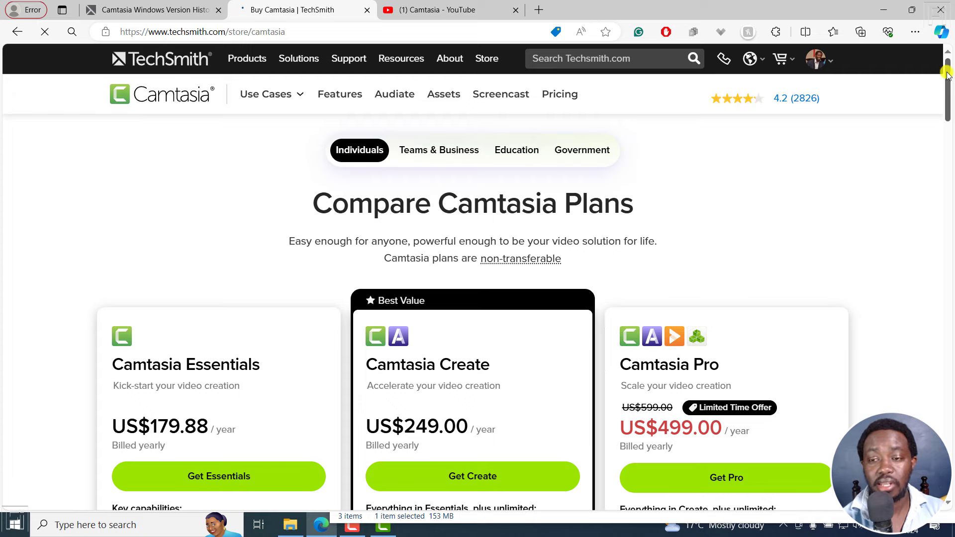
Compare the Camtasia Essentials, Create and Pro plans, examining the yearly prices, text-based video editing, and voices and styles
{"action": "left_click_drag", "start_coordinate": [947, 77], "coordinate": [950, 92]}
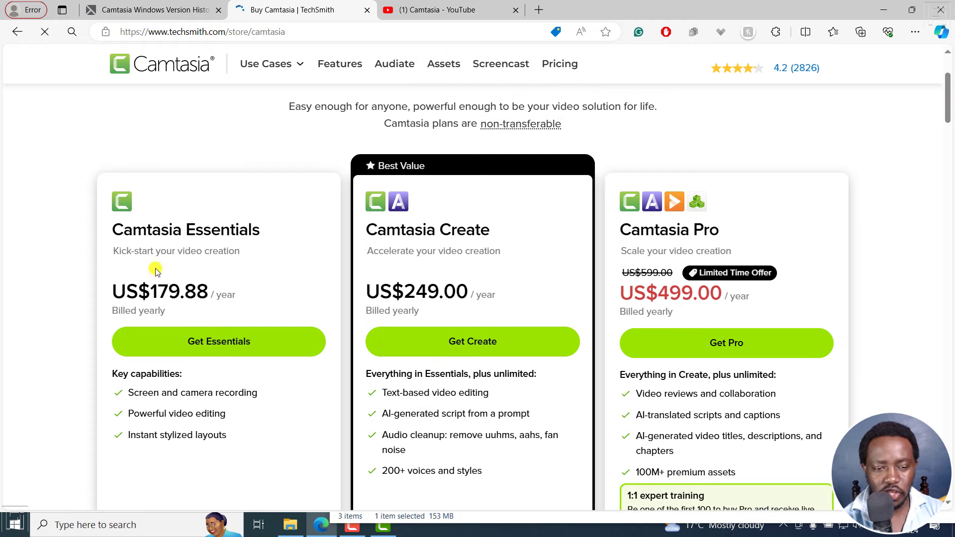
{"action": "left_click_drag", "start_coordinate": [127, 291], "coordinate": [203, 290]}
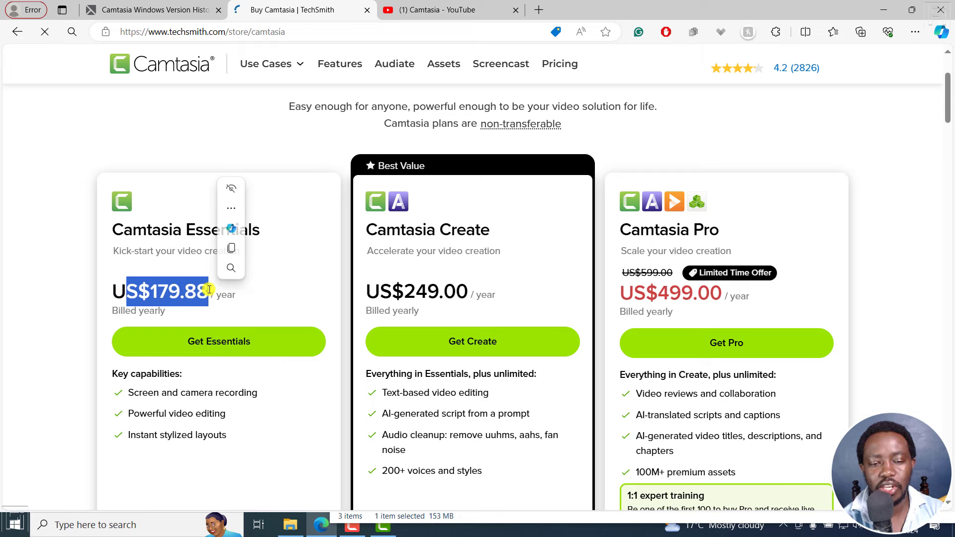
{"action": "left_click", "coordinate": [246, 299]}
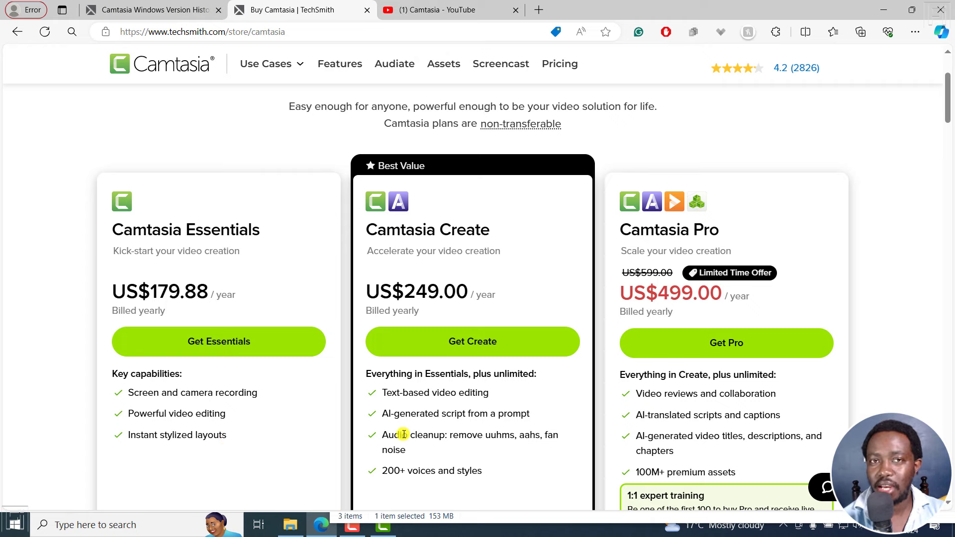
{"action": "left_click_drag", "start_coordinate": [384, 392], "coordinate": [486, 393]}
{"action": "left_click", "coordinate": [426, 267]}
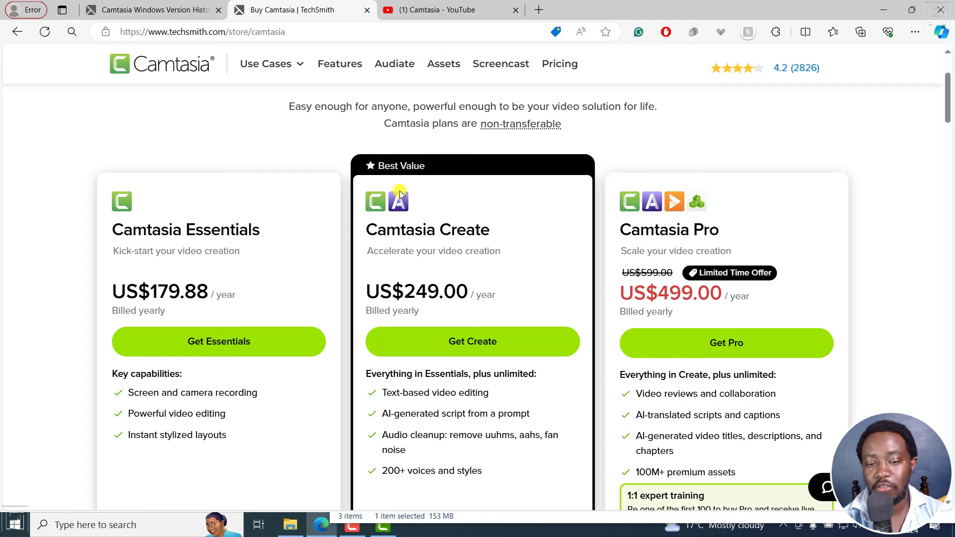
{"action": "left_click_drag", "start_coordinate": [364, 293], "coordinate": [456, 294]}
{"action": "left_click", "coordinate": [532, 304]}
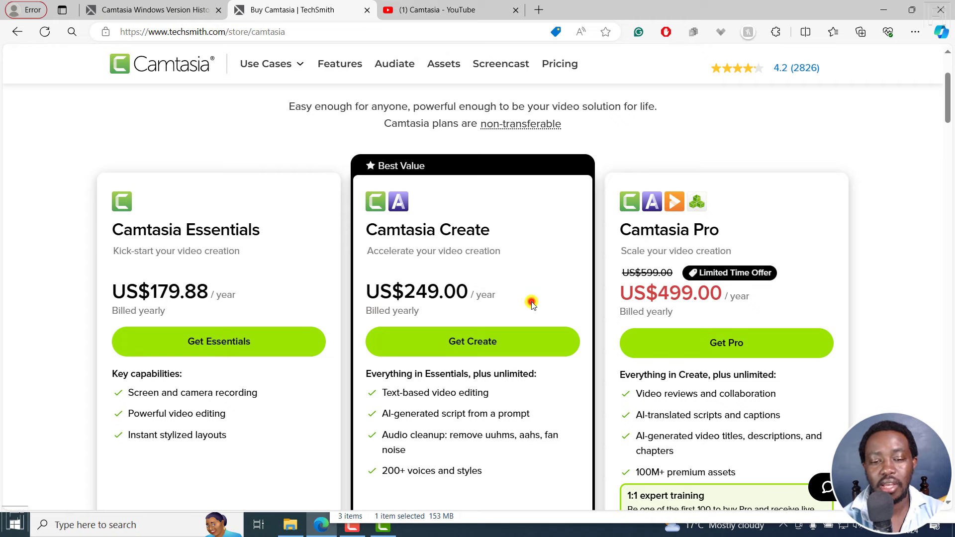
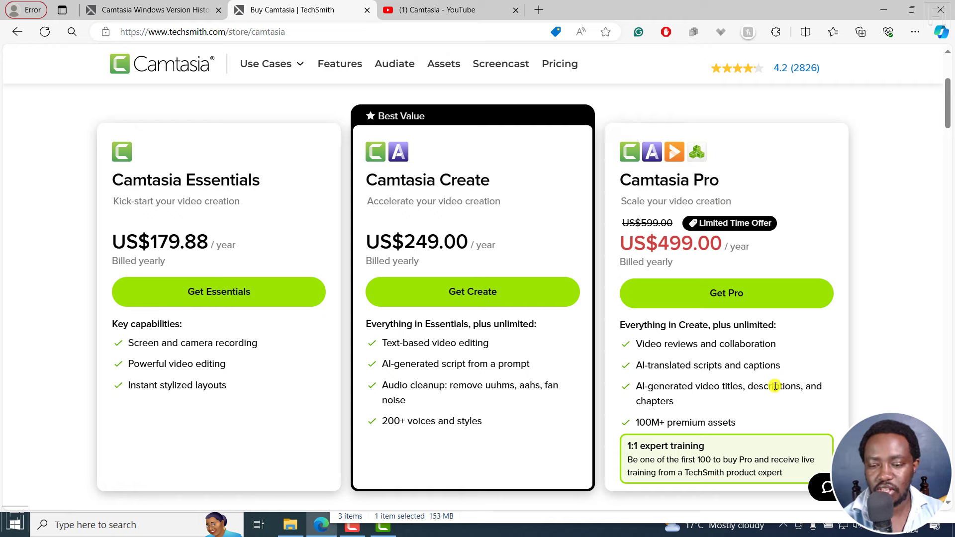
{"action": "left_click_drag", "start_coordinate": [369, 420], "coordinate": [498, 420]}
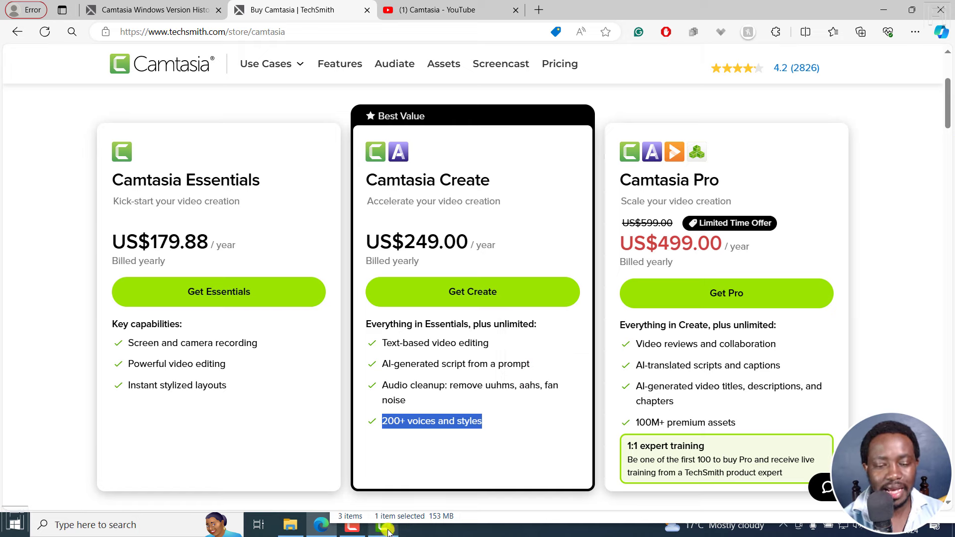
Look back at the version history page, return to Camtasia, and examine the dynamic caption transcript area and the regular captions workspace
{"action": "left_click", "coordinate": [204, 13]}
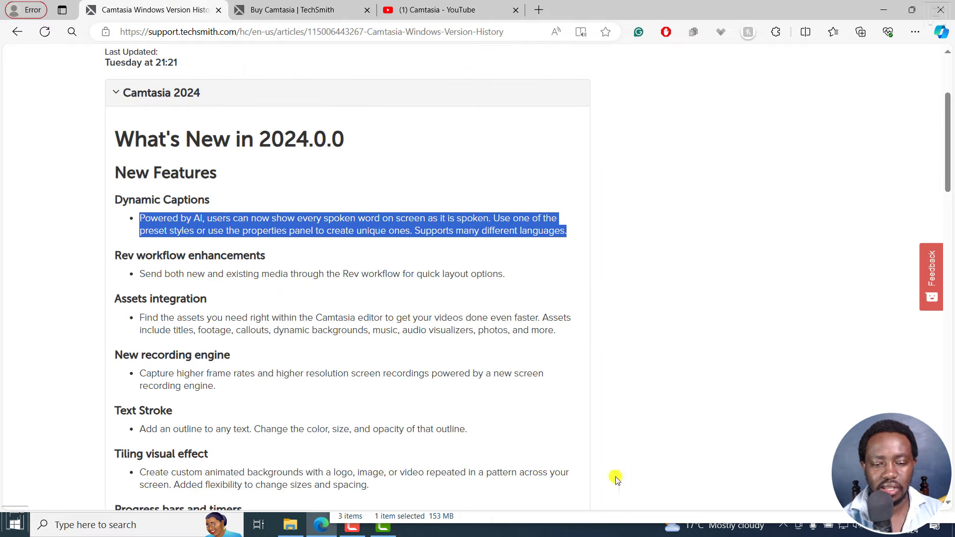
{"action": "left_click", "coordinate": [382, 526]}
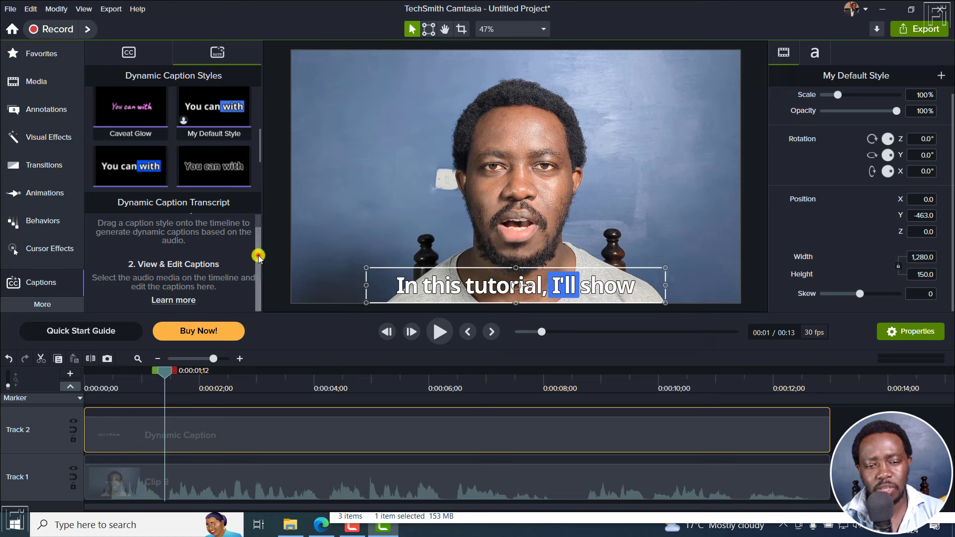
{"action": "left_click_drag", "start_coordinate": [258, 255], "coordinate": [258, 228]}
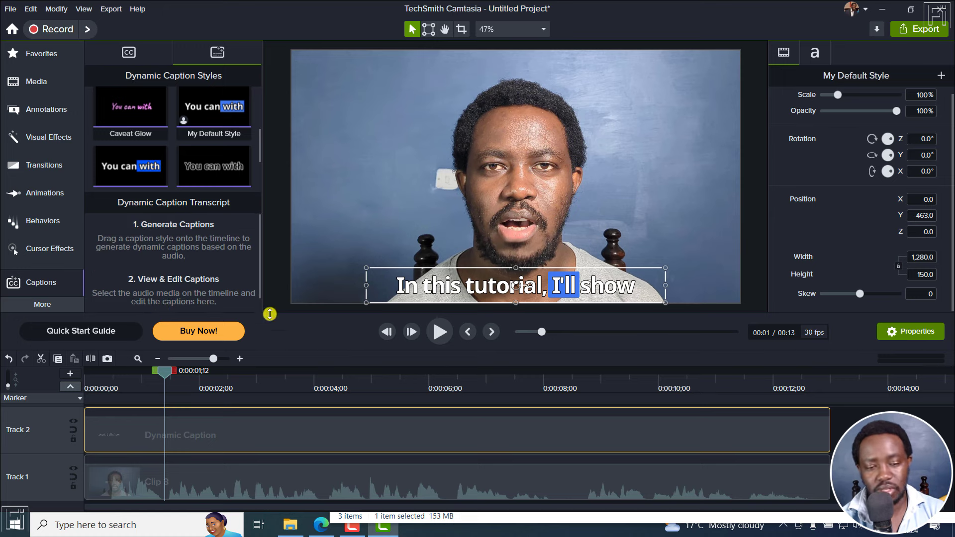
{"action": "left_click", "coordinate": [214, 433]}
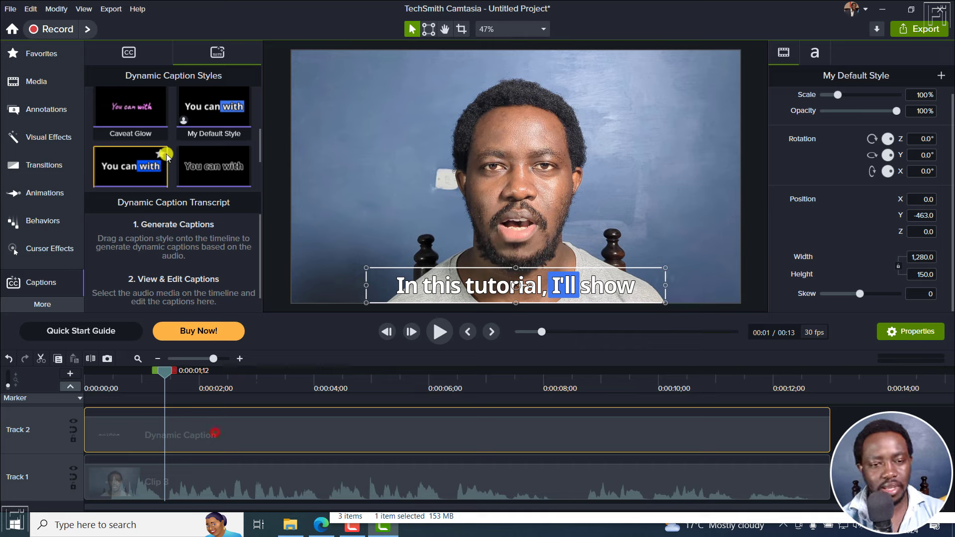
{"action": "left_click", "coordinate": [130, 52]}
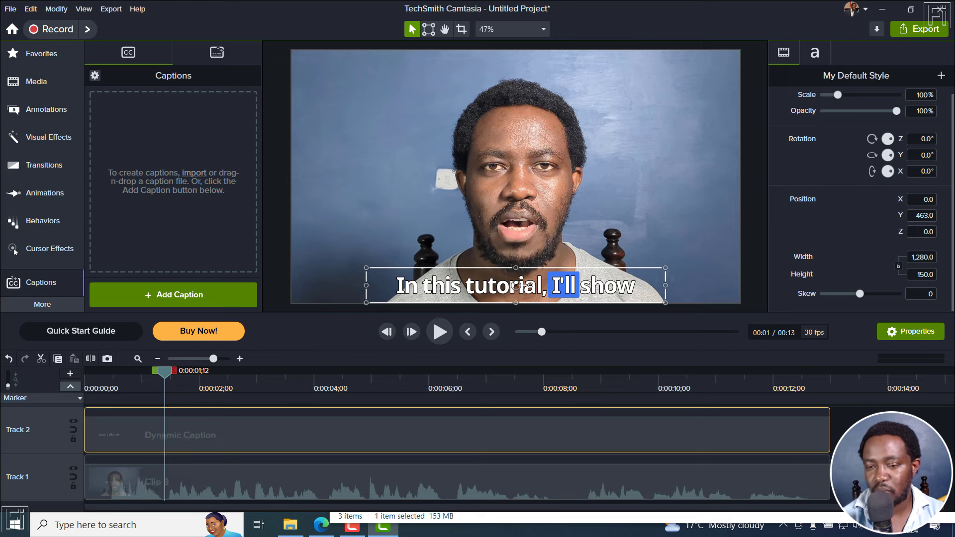
{"action": "left_click", "coordinate": [914, 358]}
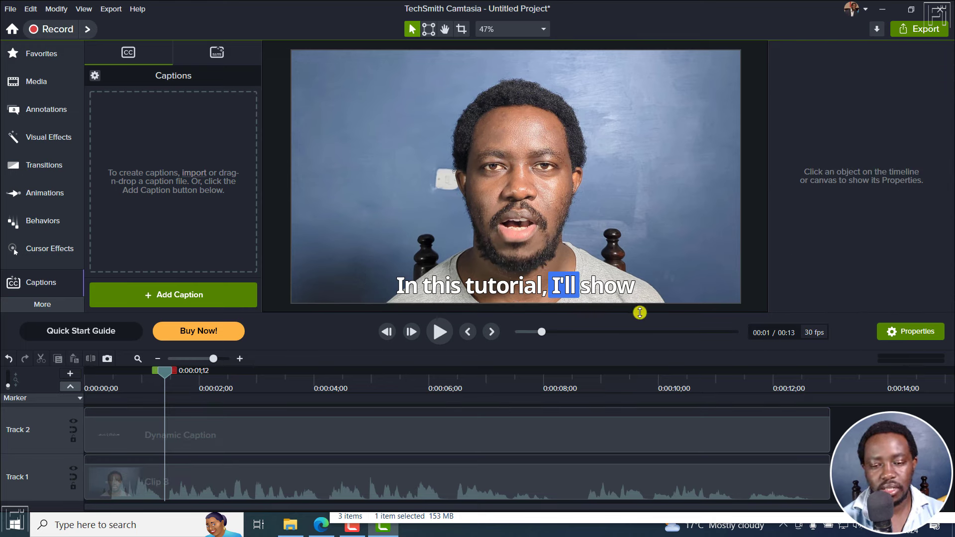
Enlarge the timeline area and add a Caveat Glow dynamic caption on a new track above the existing caption
{"action": "left_click_drag", "start_coordinate": [639, 313], "coordinate": [622, 259]}
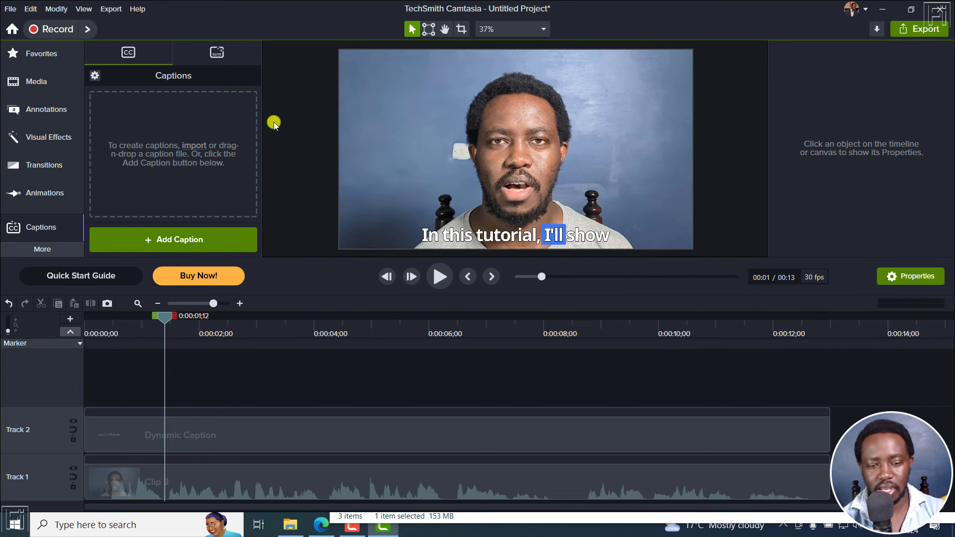
{"action": "left_click", "coordinate": [219, 52]}
{"action": "left_click", "coordinate": [225, 435]}
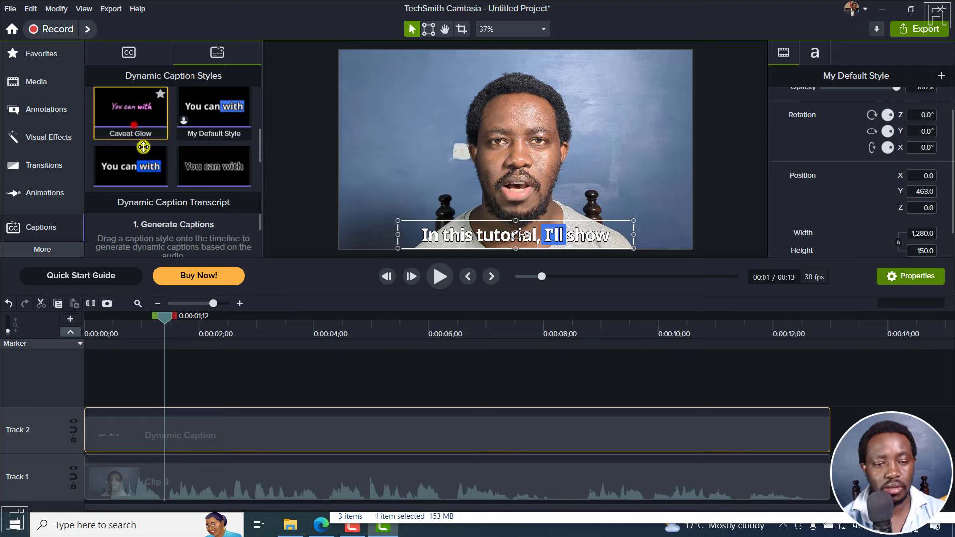
{"action": "left_click_drag", "start_coordinate": [144, 146], "coordinate": [70, 373]}
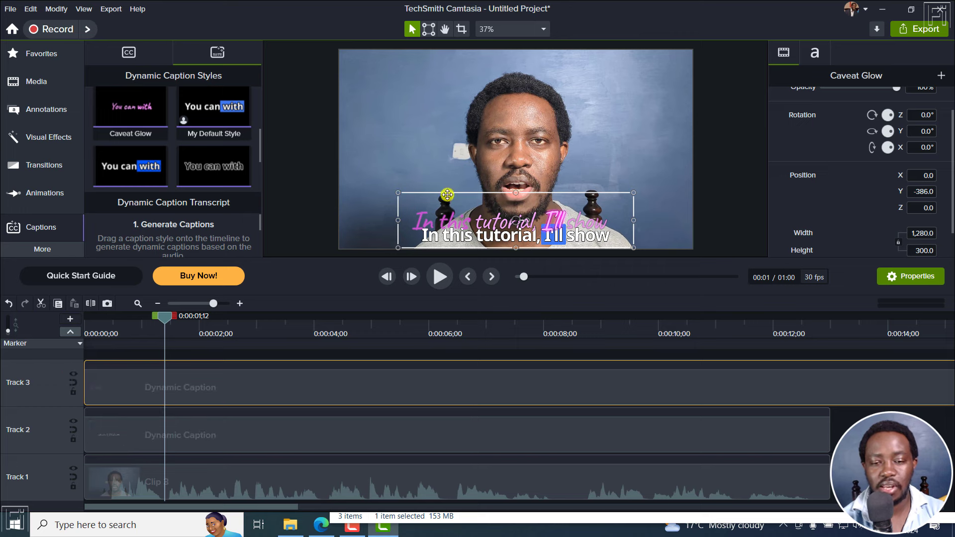
Trim the end of the Caveat Glow caption on Track 3 to match the end of the video clip
{"action": "left_click", "coordinate": [156, 304]}
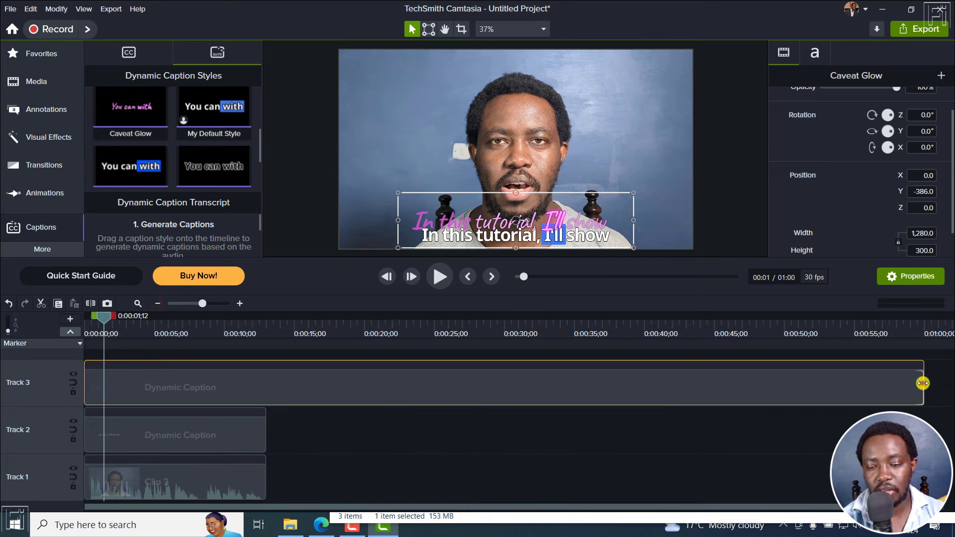
{"action": "left_click_drag", "start_coordinate": [923, 381], "coordinate": [624, 373]}
{"action": "left_click_drag", "start_coordinate": [372, 371], "coordinate": [266, 378]}
Split both dynamic captions at 0:00:01;12 and delete the opening piece of the Track 2 caption
{"action": "left_click", "coordinate": [239, 304]}
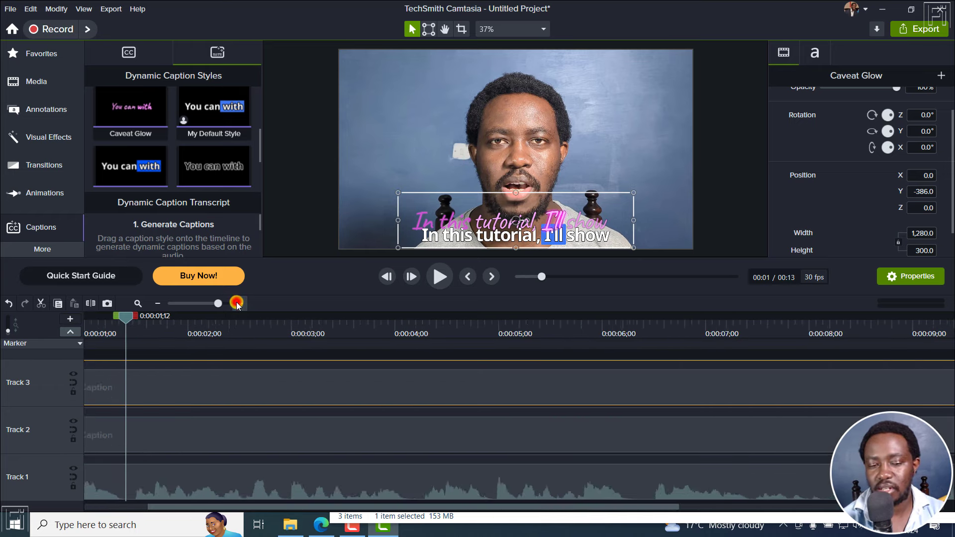
{"action": "left_click", "coordinate": [128, 382]}
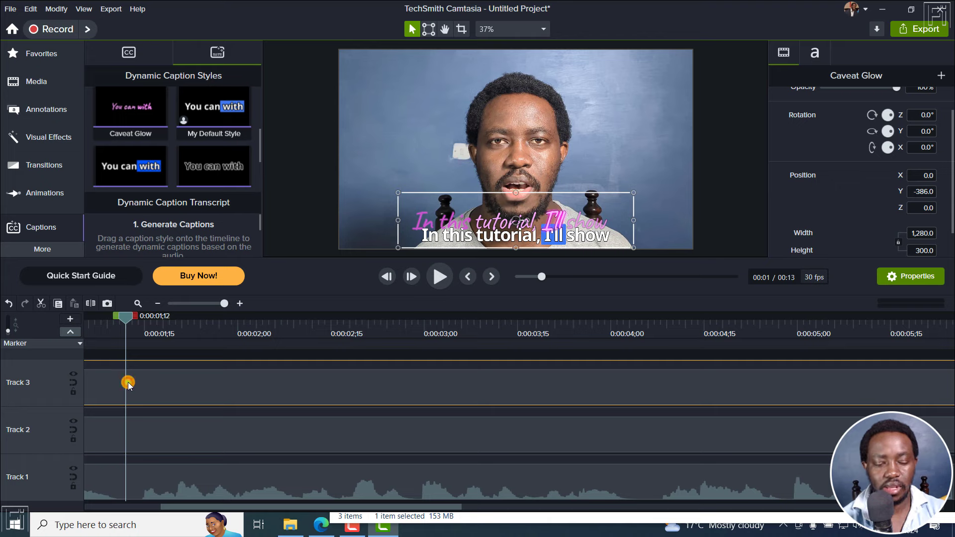
{"action": "left_click_drag", "start_coordinate": [127, 382], "coordinate": [127, 434]}
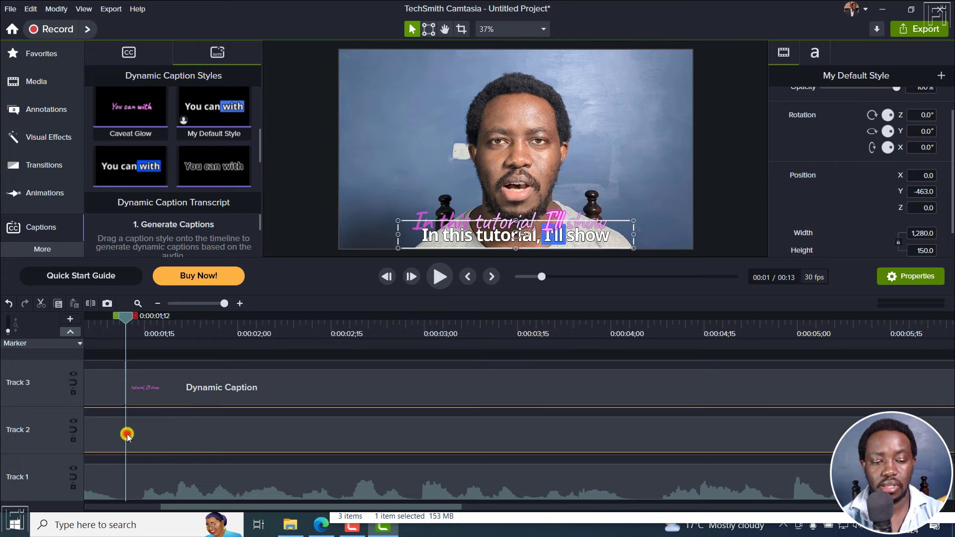
{"action": "left_click", "coordinate": [154, 303]}
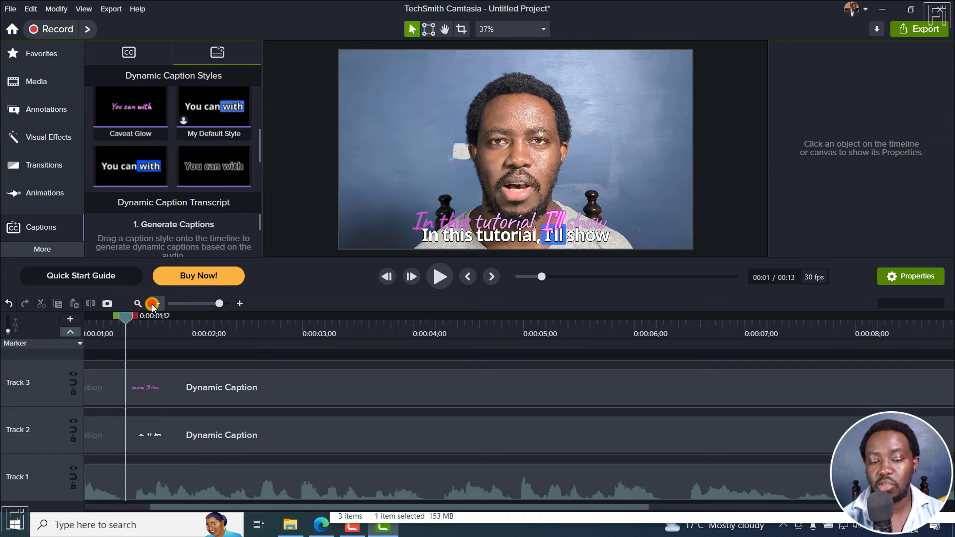
{"action": "left_click", "coordinate": [152, 304]}
{"action": "left_click", "coordinate": [95, 436]}
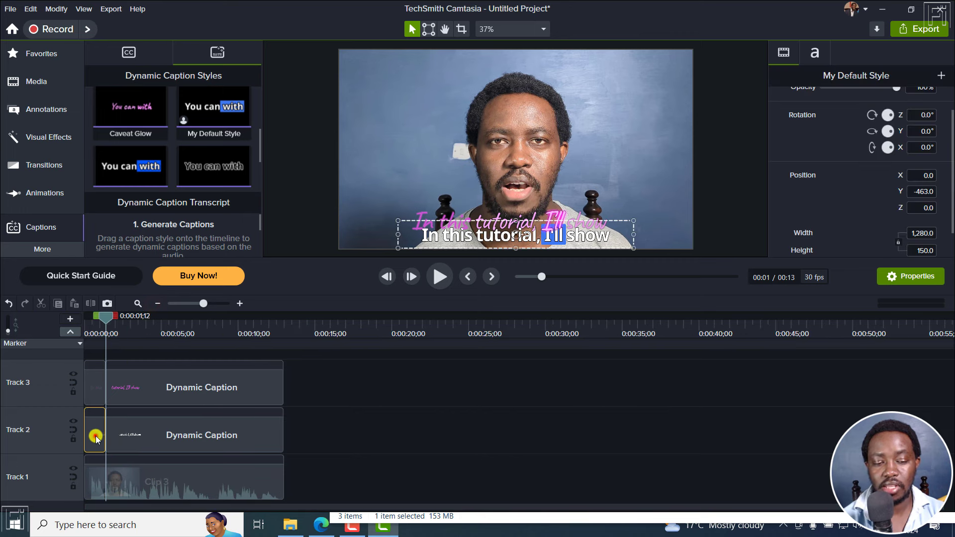
{"action": "key", "text": "Delete"}
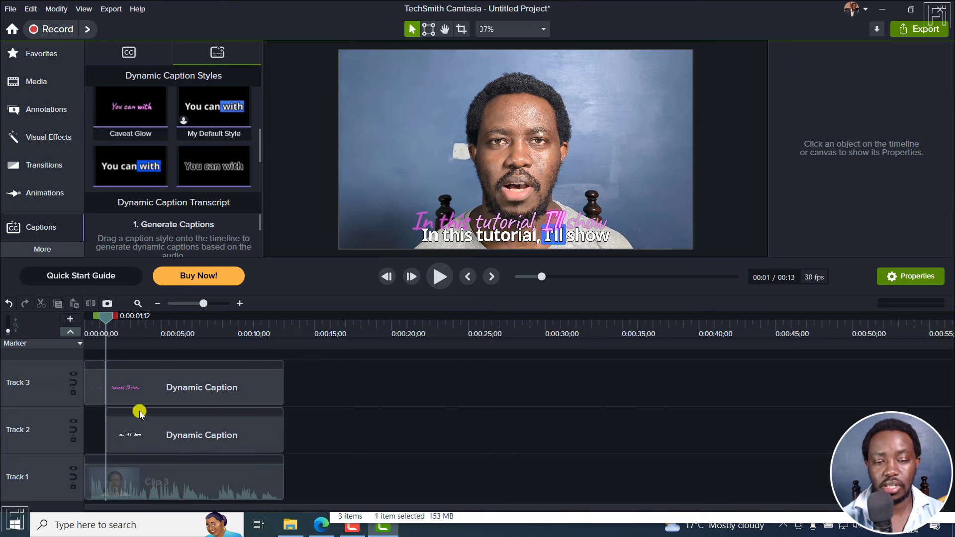
Play the video from the start to check the captions around the first split
{"action": "left_click", "coordinate": [467, 276]}
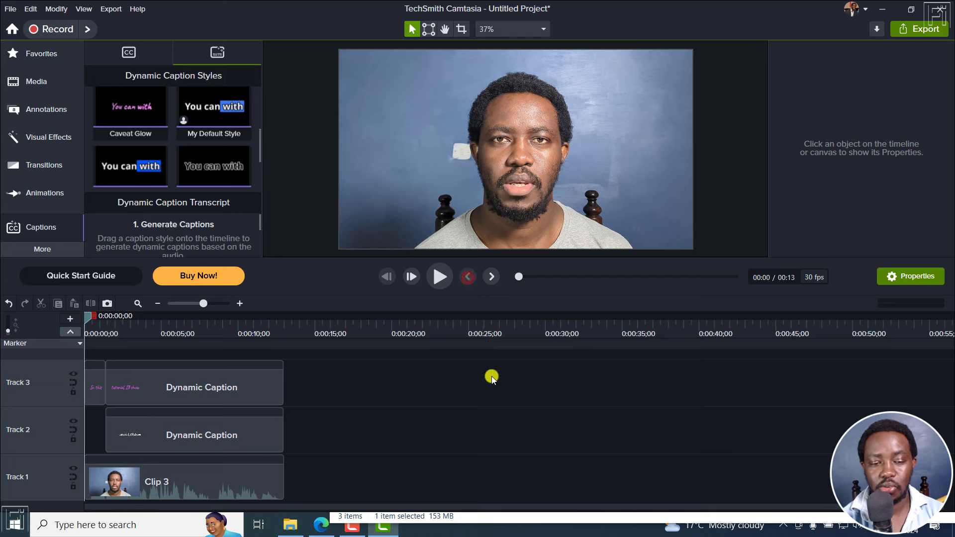
{"action": "key", "text": "space"}
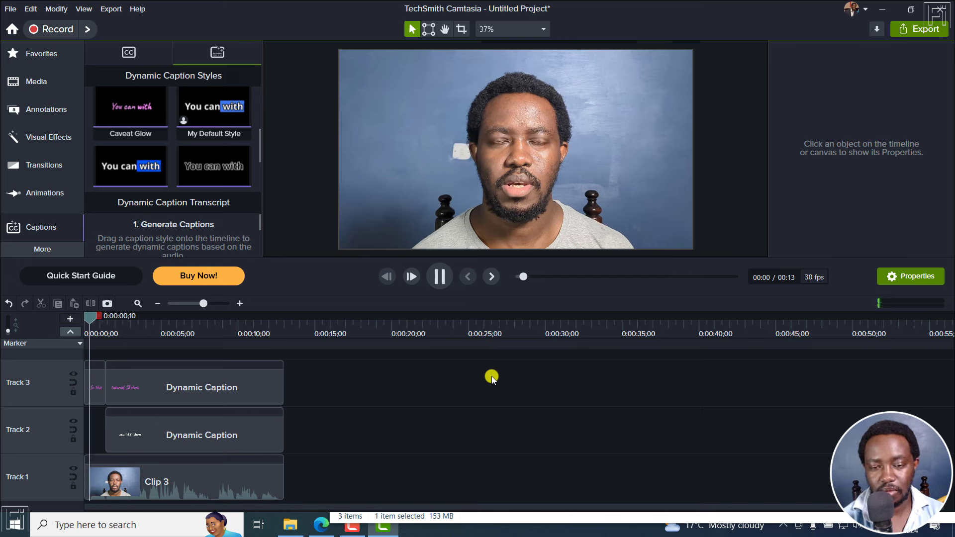
{"action": "key", "text": "space"}
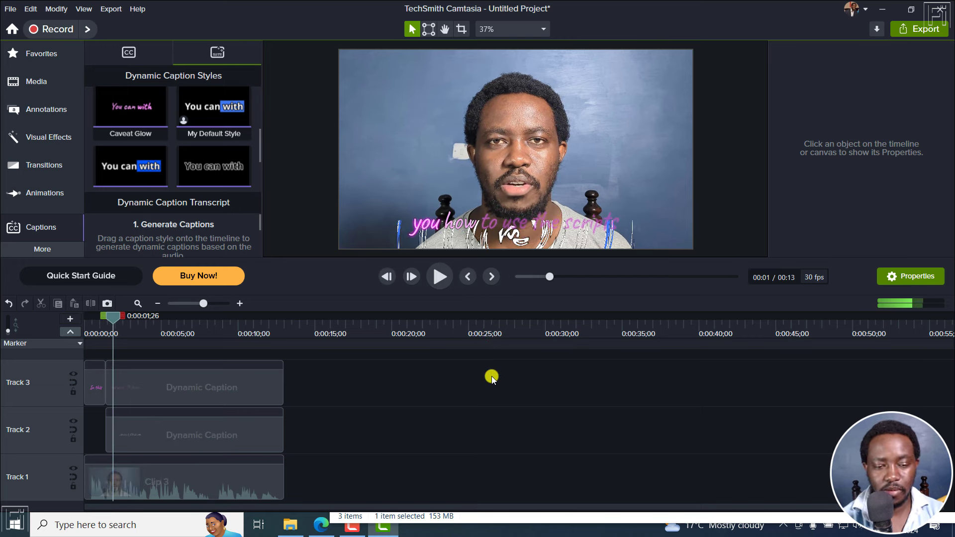
Split the Track 3 caption at 0:00:02;16 and delete its piece between 0:00:01;12 and 0:00:02;16
{"action": "left_click", "coordinate": [153, 382]}
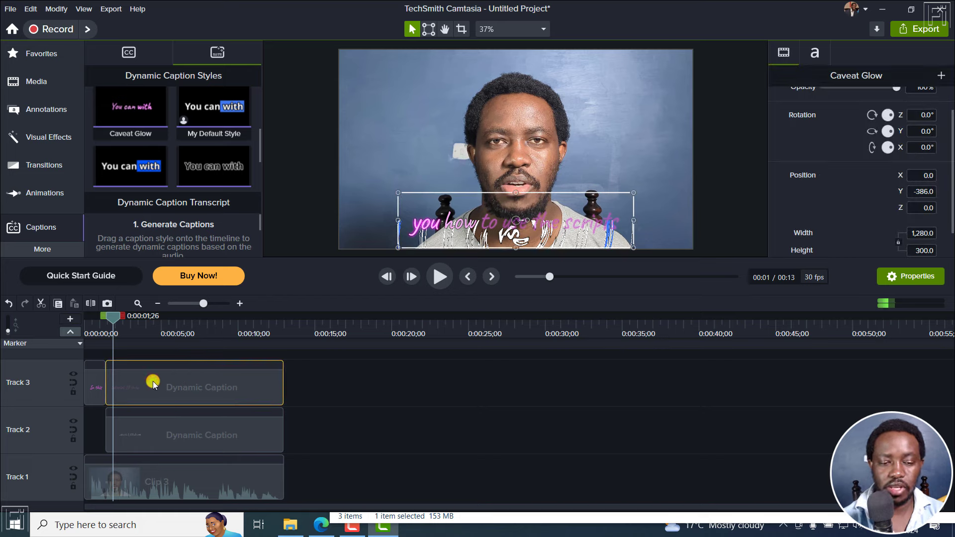
{"action": "left_click_drag", "start_coordinate": [116, 318], "coordinate": [127, 343]}
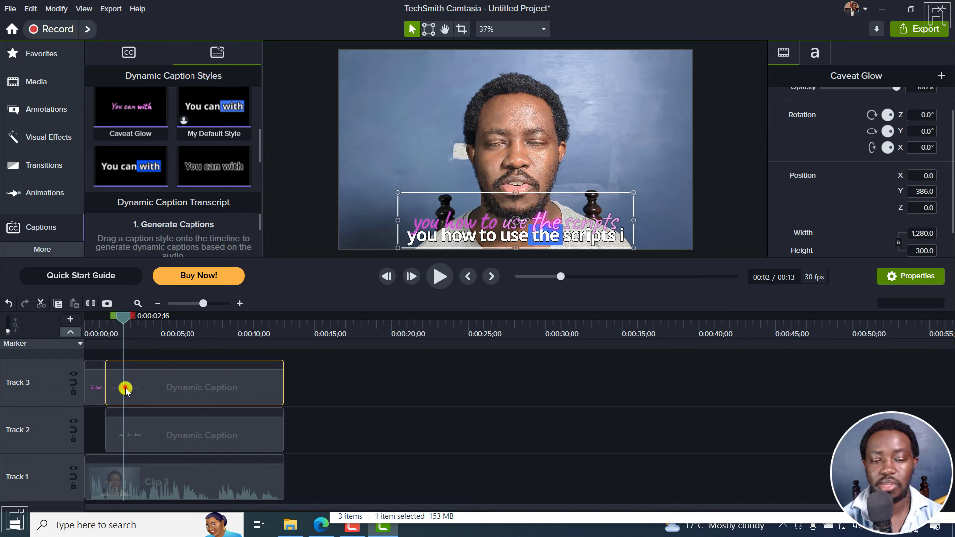
{"action": "key", "text": "s"}
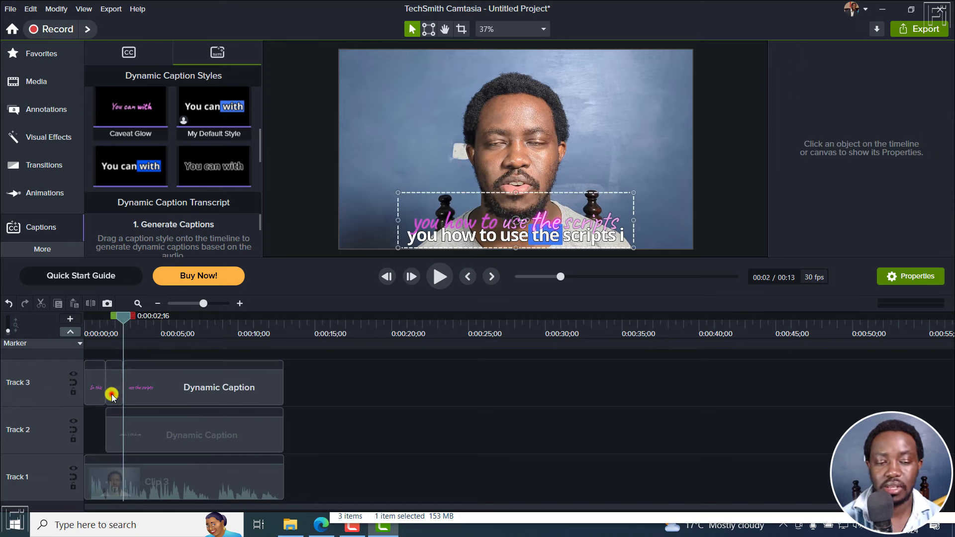
{"action": "left_click", "coordinate": [111, 394]}
{"action": "key", "text": "Delete"}
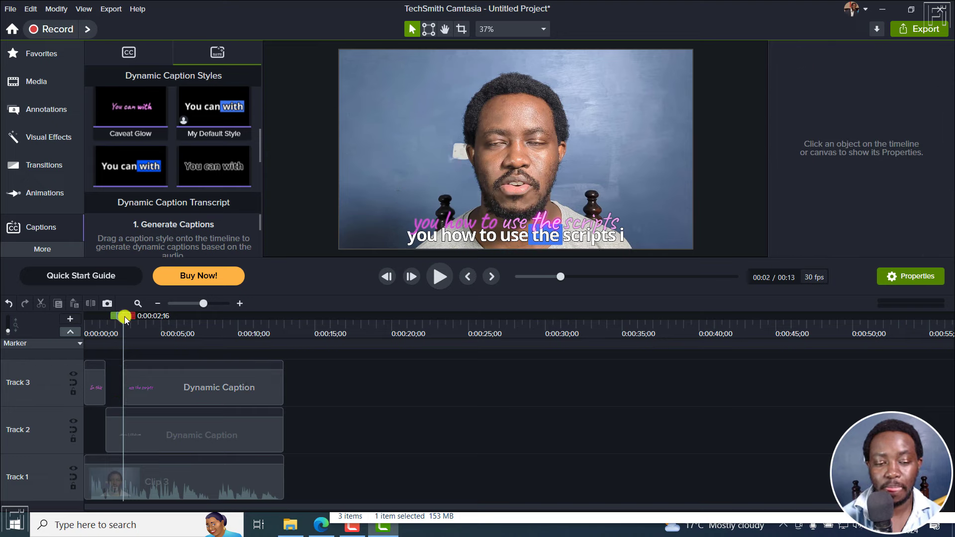
Split the Track 3 caption at 0:00:05;21 and 0:00:08;27, and delete the piece between these two cuts
{"action": "left_click_drag", "start_coordinate": [121, 319], "coordinate": [171, 328]}
{"action": "left_click", "coordinate": [156, 396]}
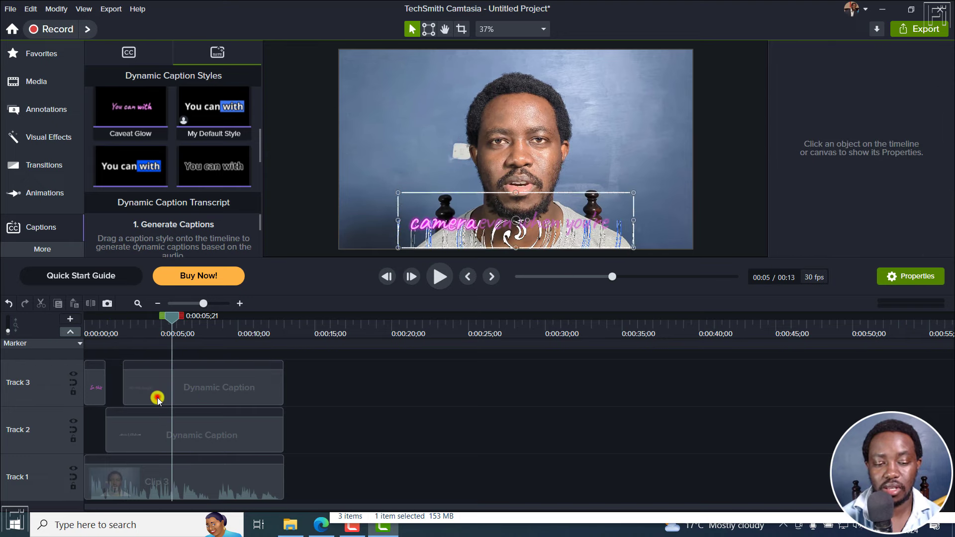
{"action": "key", "text": "s"}
{"action": "left_click", "coordinate": [215, 378]}
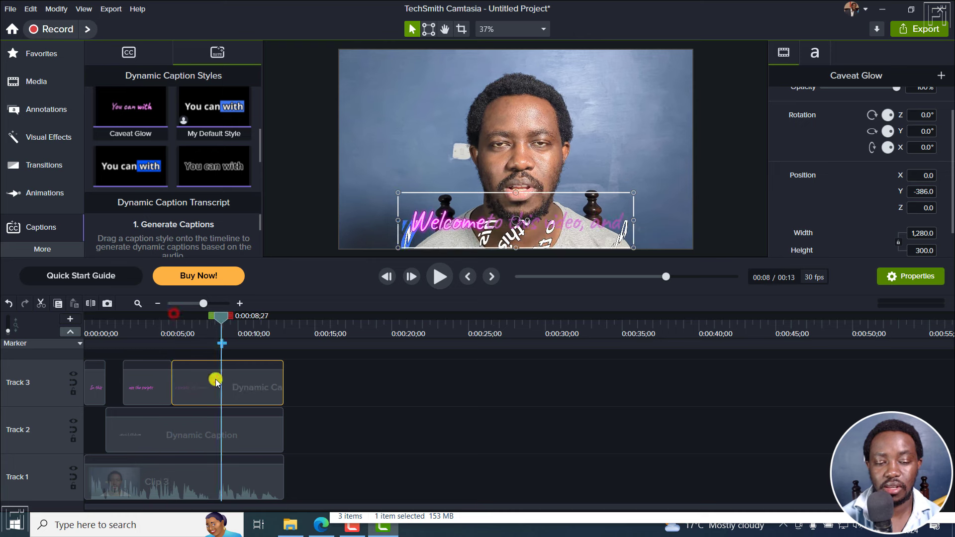
{"action": "key", "text": "s"}
{"action": "left_click", "coordinate": [197, 392]}
{"action": "key", "text": "Delete"}
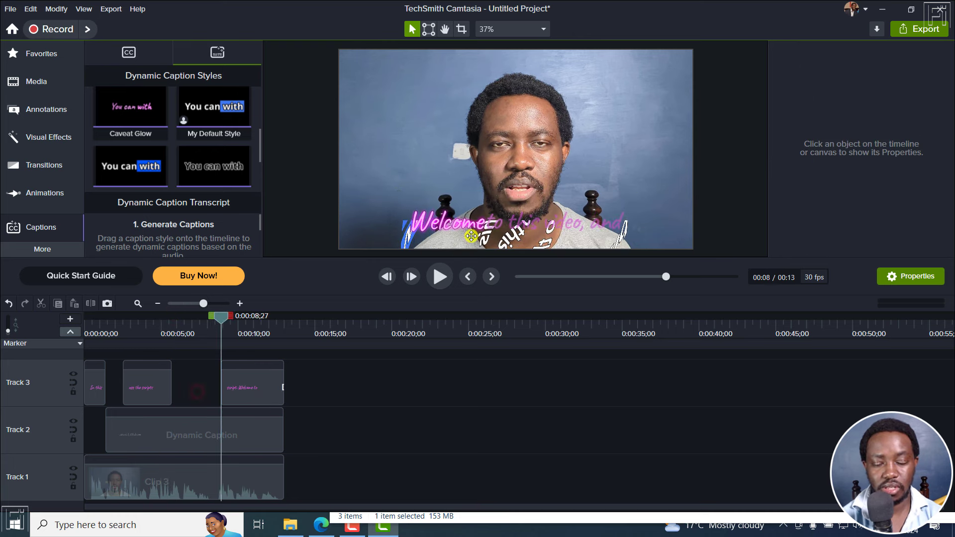
Split the Track 2 caption at 0:00:08;27 and delete its remaining end piece
{"action": "left_click", "coordinate": [205, 428]}
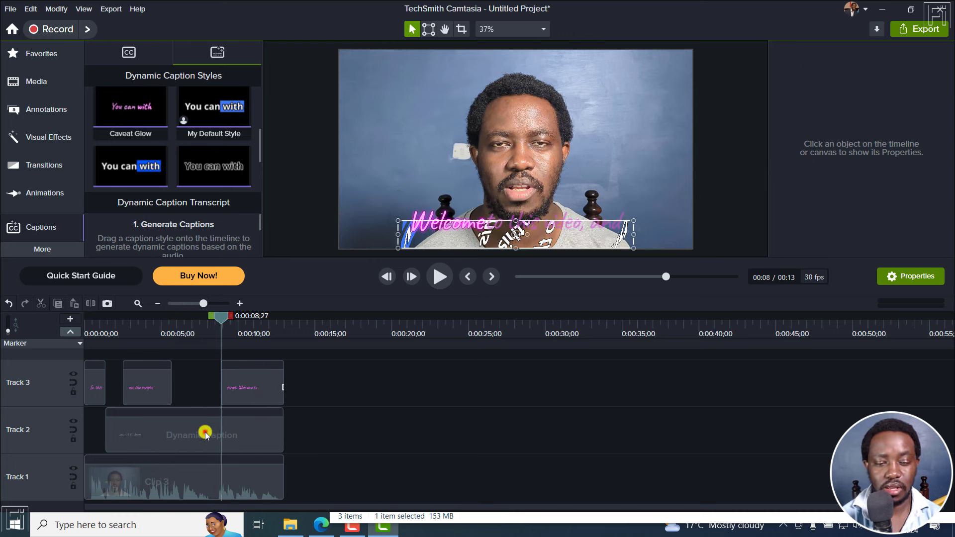
{"action": "key", "text": "s"}
{"action": "left_click", "coordinate": [242, 422]}
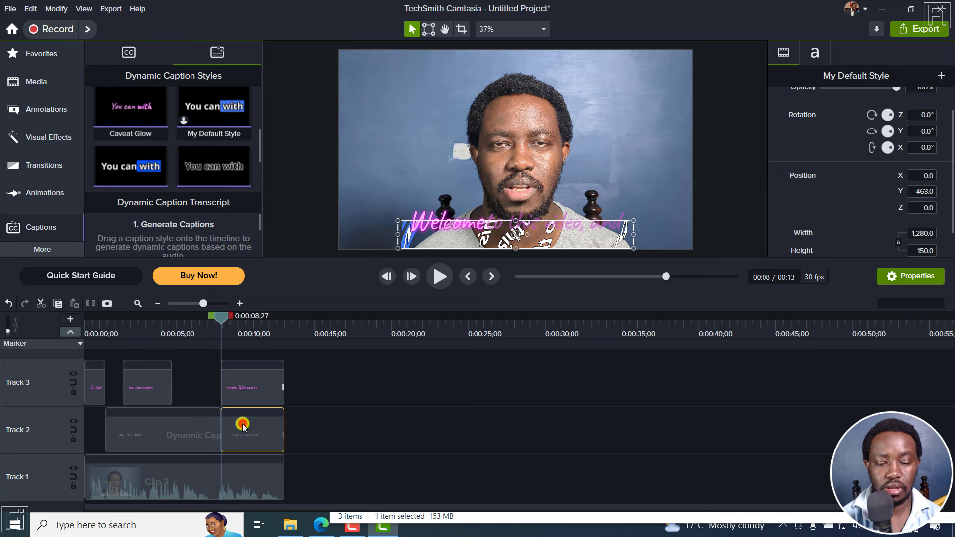
{"action": "key", "text": "Delete"}
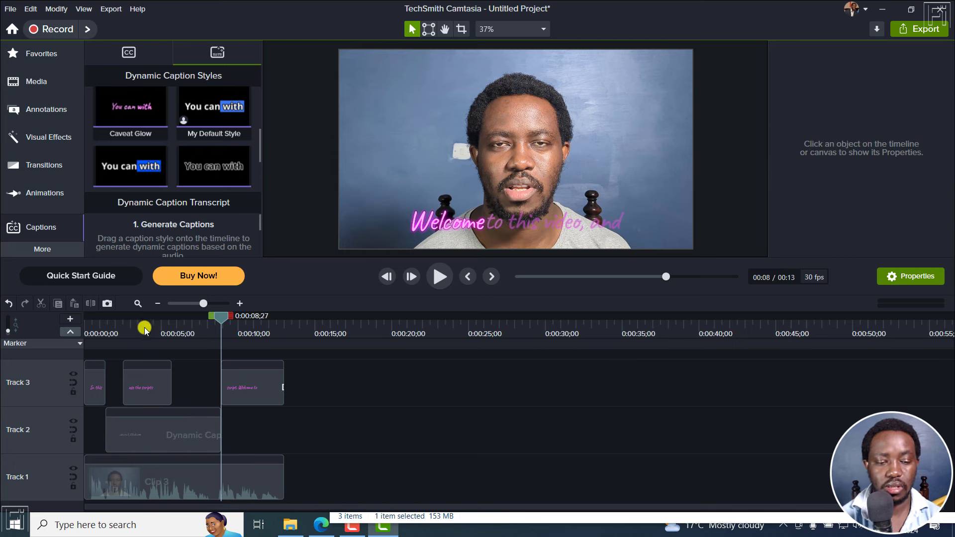
Split the Track 2 caption at 0:00:02;16 and 0:00:05;21, and delete the piece between these two cuts
{"action": "left_click", "coordinate": [185, 328]}
{"action": "left_click_drag", "start_coordinate": [174, 332], "coordinate": [171, 332]}
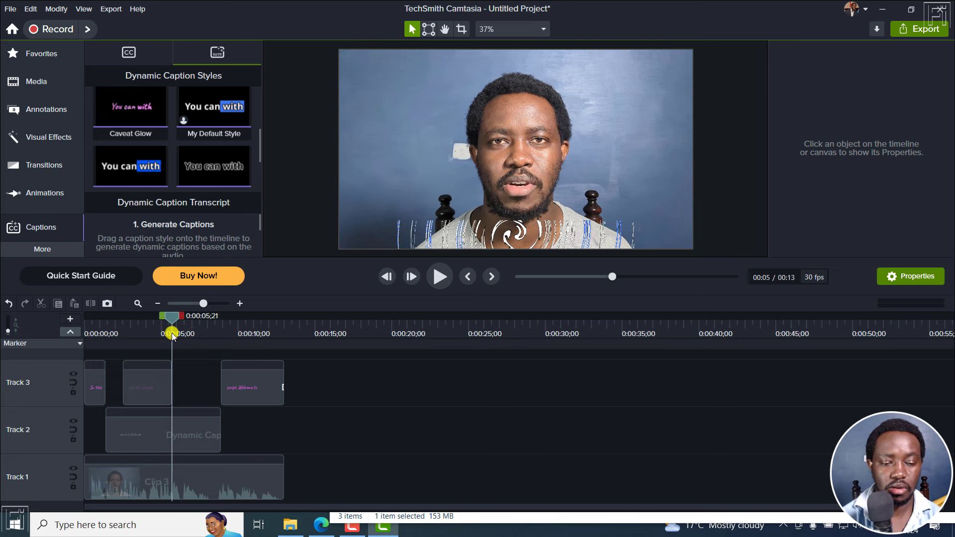
{"action": "left_click", "coordinate": [464, 277]}
{"action": "left_click", "coordinate": [139, 434]}
{"action": "left_click_drag", "start_coordinate": [121, 316], "coordinate": [168, 325]}
{"action": "left_click", "coordinate": [242, 302]}
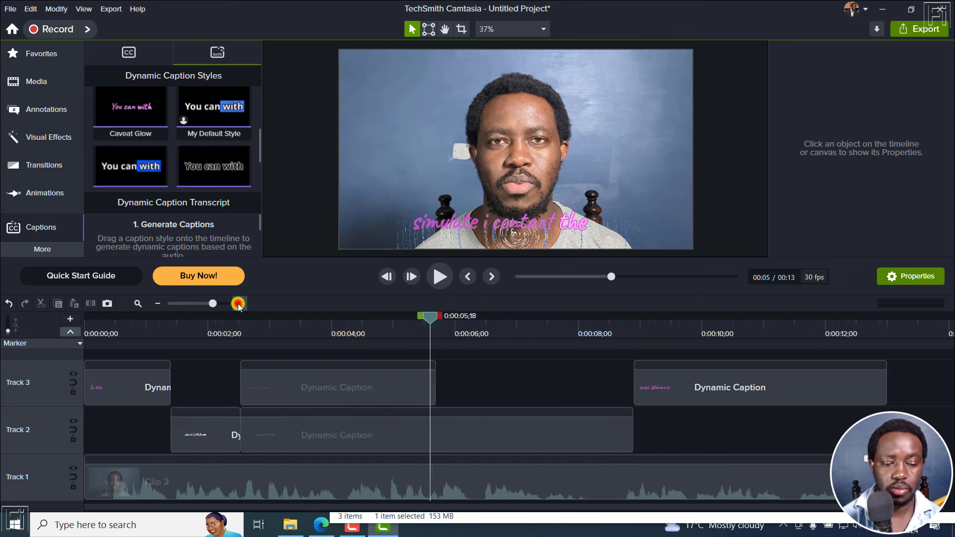
{"action": "left_click_drag", "start_coordinate": [263, 320], "coordinate": [275, 320]}
{"action": "left_click", "coordinate": [255, 438]}
{"action": "key", "text": "s"}
{"action": "left_click", "coordinate": [215, 434]}
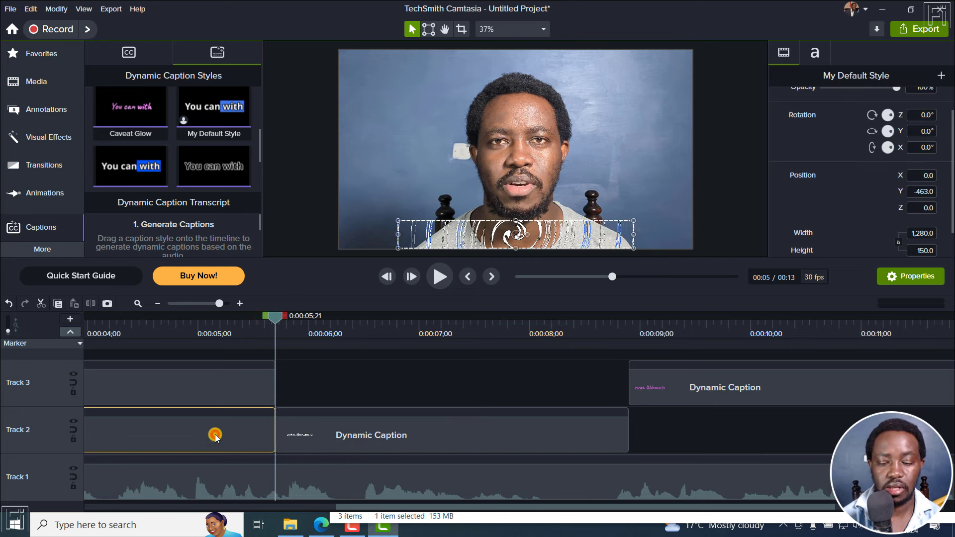
{"action": "key", "text": "Delete"}
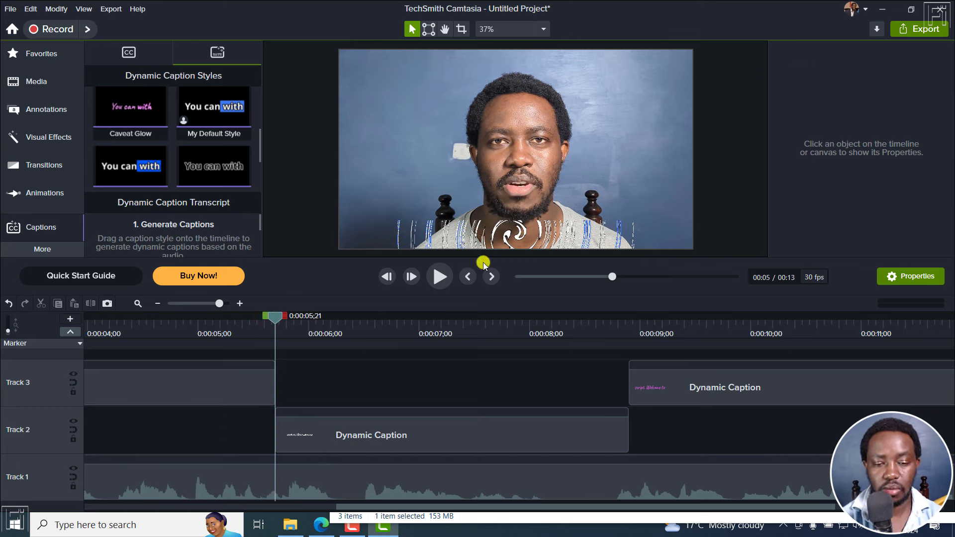
Fit the whole project in the timeline and return the playhead to the beginning
{"action": "left_click", "coordinate": [468, 276]}
{"action": "left_click", "coordinate": [141, 303]}
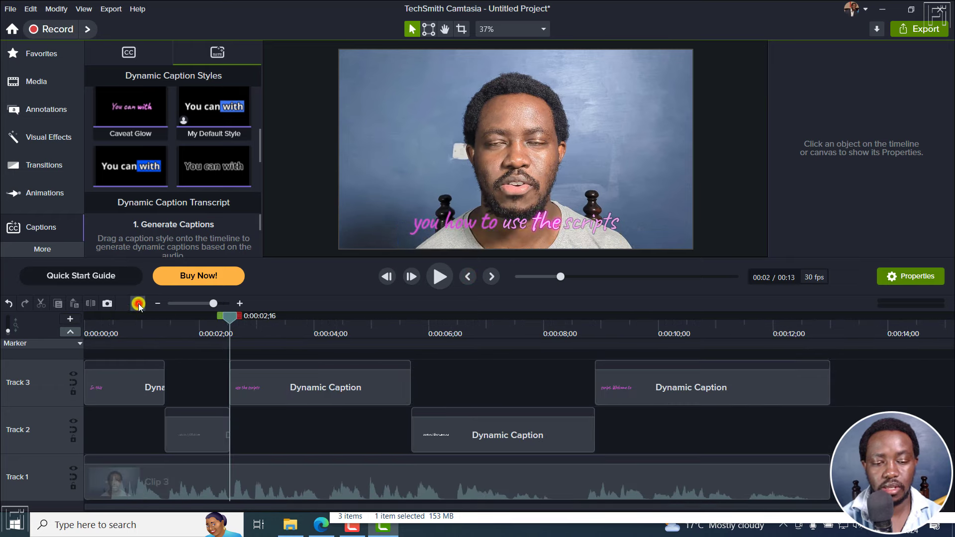
{"action": "left_click", "coordinate": [468, 277]}
{"action": "left_click", "coordinate": [467, 277]}
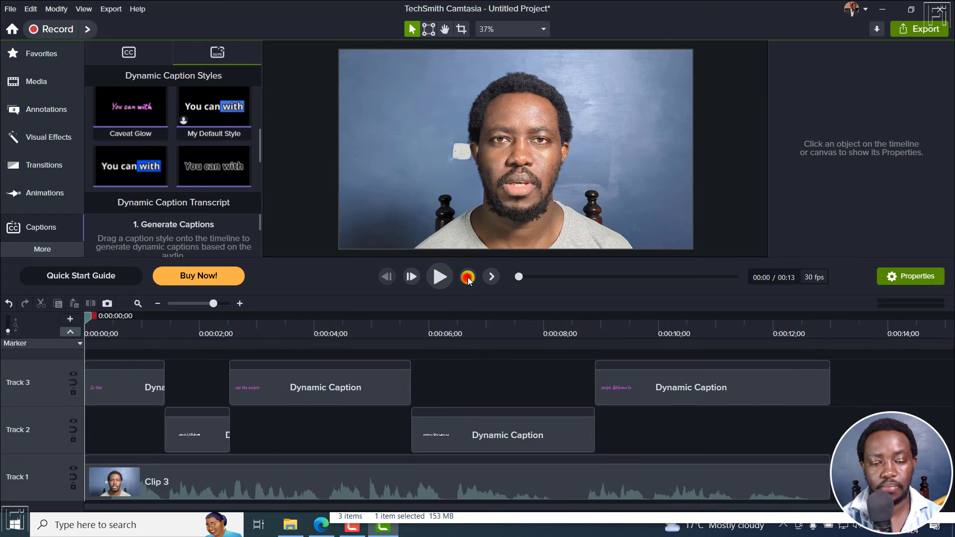
Play the video from the beginning to 0:00:11;14 to preview the alternating caption styles
{"action": "key", "text": "space"}
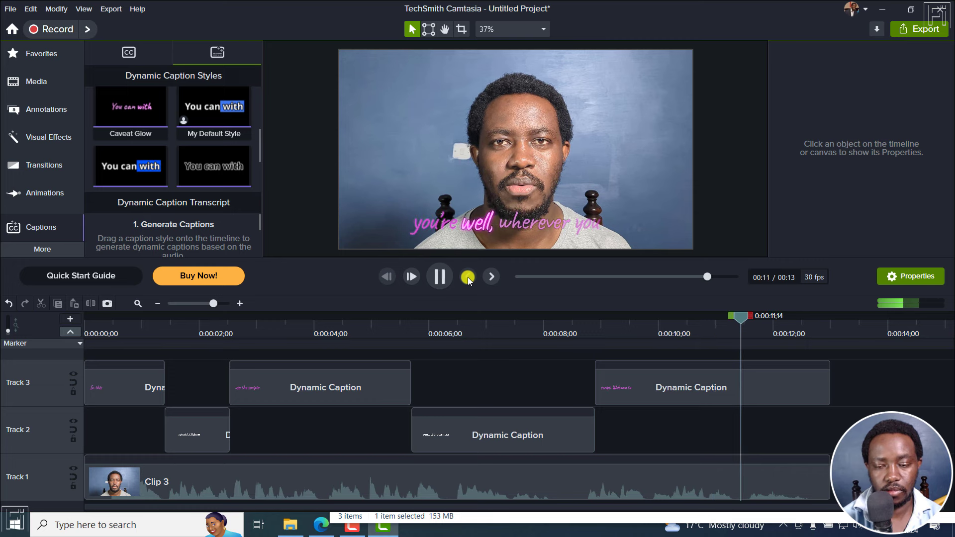
{"action": "key", "text": "space"}
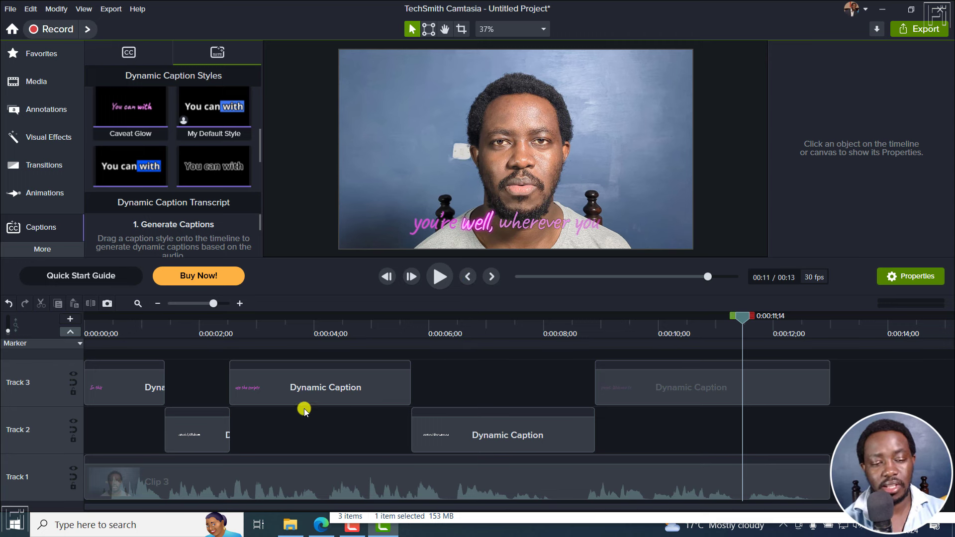
Group all the caption pieces on Tracks 2 and 3, ungroup them again and clear the selection
{"action": "left_click_drag", "start_coordinate": [637, 428], "coordinate": [89, 365]}
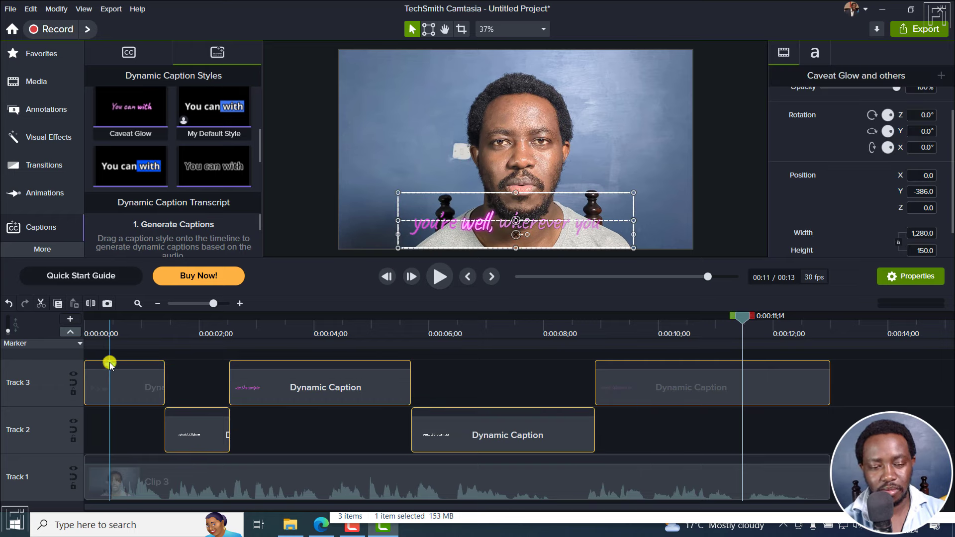
{"action": "key", "text": "ctrl+g"}
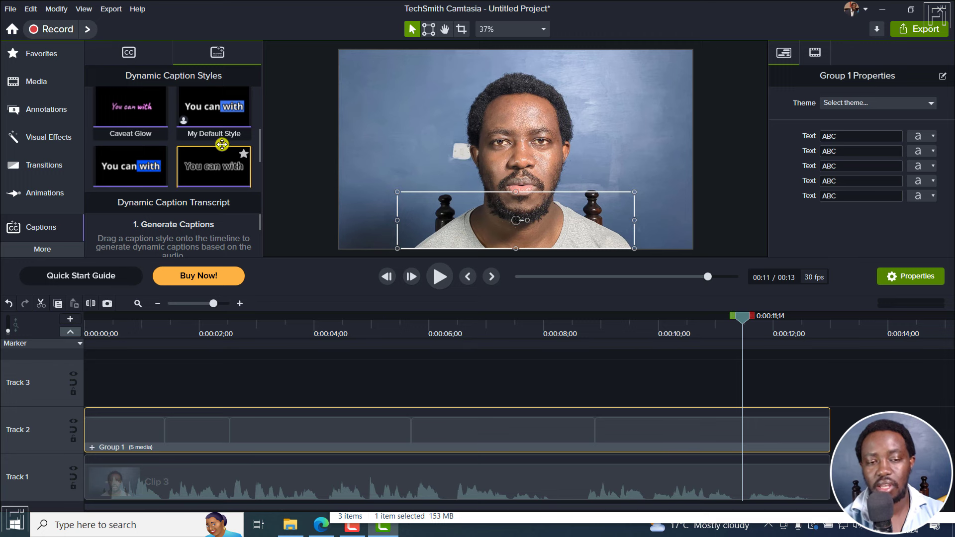
{"action": "left_click_drag", "start_coordinate": [164, 185], "coordinate": [239, 379]}
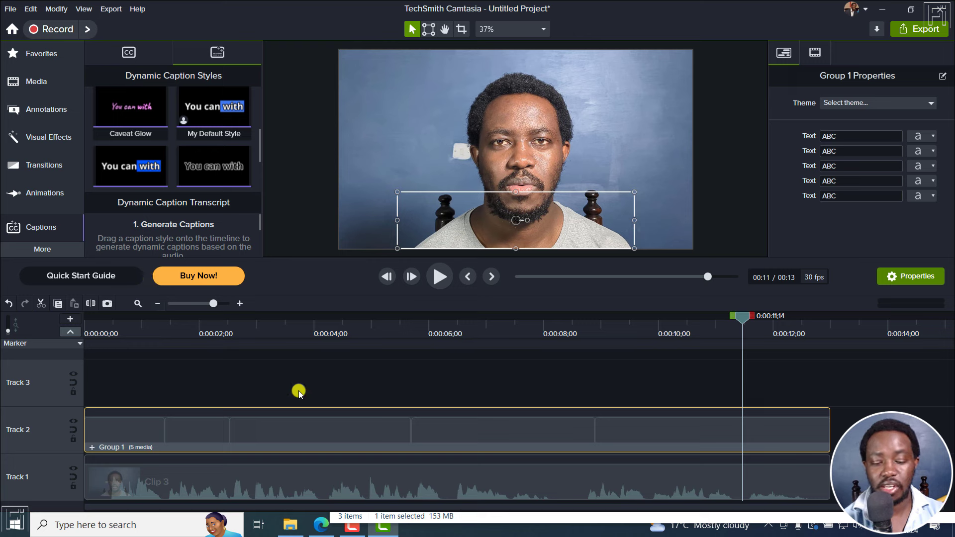
{"action": "key", "text": "ctrl+shift+g"}
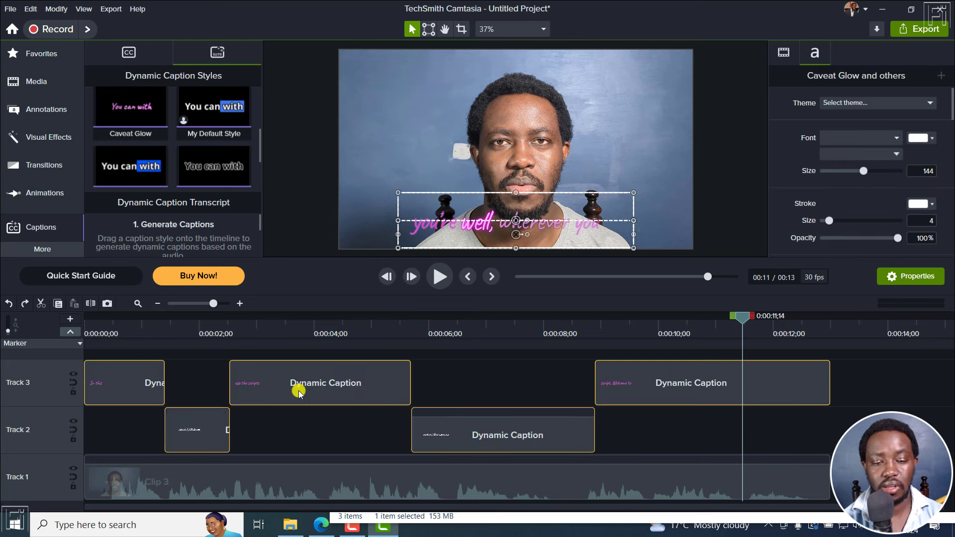
{"action": "left_click", "coordinate": [517, 373]}
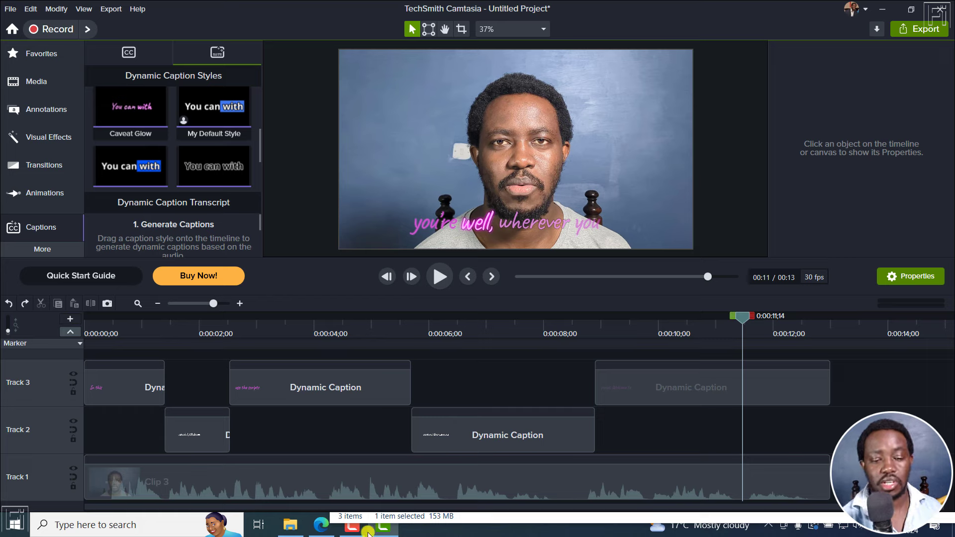
Switch to the Camtasia version history page in Edge and review the "What's New in 2024.0.0" heading, highlighting its version number
{"action": "left_click", "coordinate": [321, 525]}
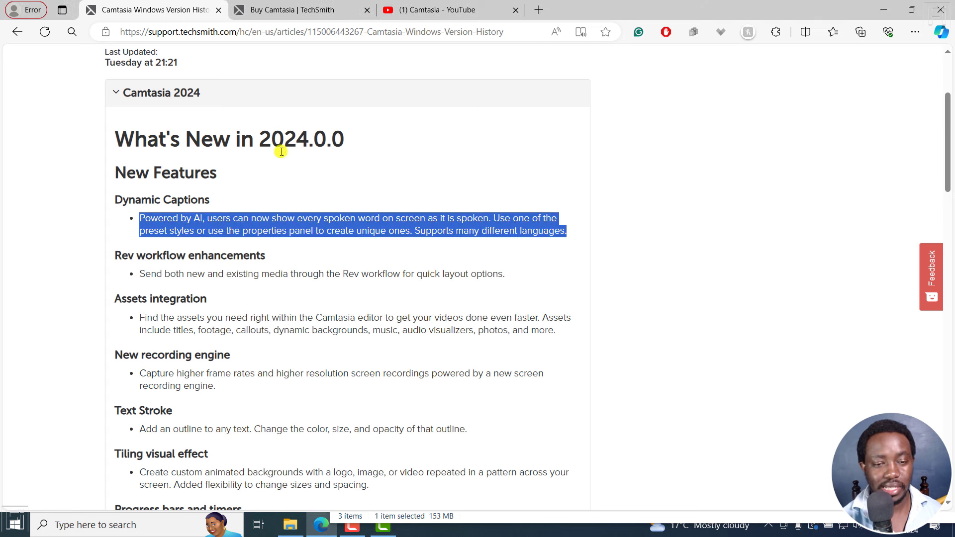
{"action": "left_click_drag", "start_coordinate": [258, 138], "coordinate": [334, 151]}
{"action": "left_click", "coordinate": [367, 156]}
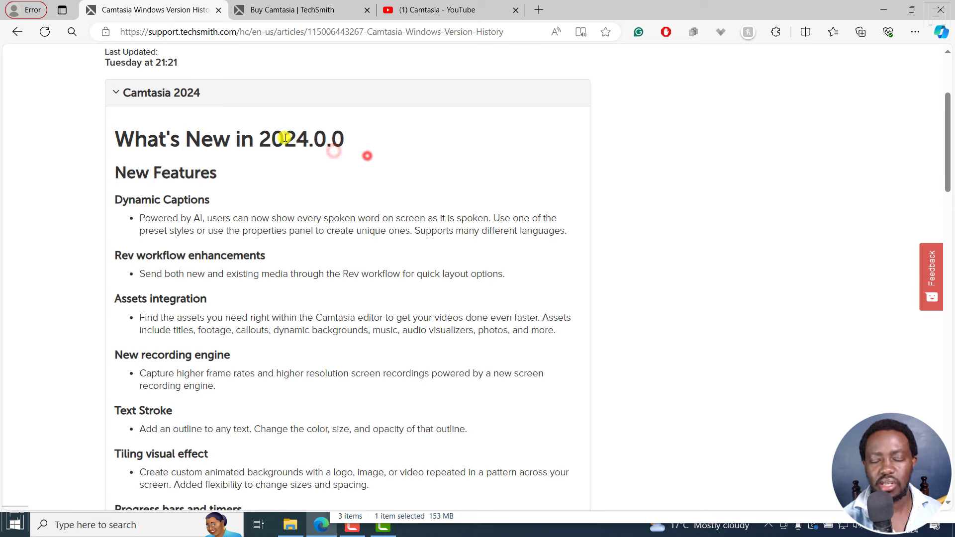
{"action": "left_click_drag", "start_coordinate": [262, 138], "coordinate": [310, 139]}
{"action": "left_click", "coordinate": [384, 161]}
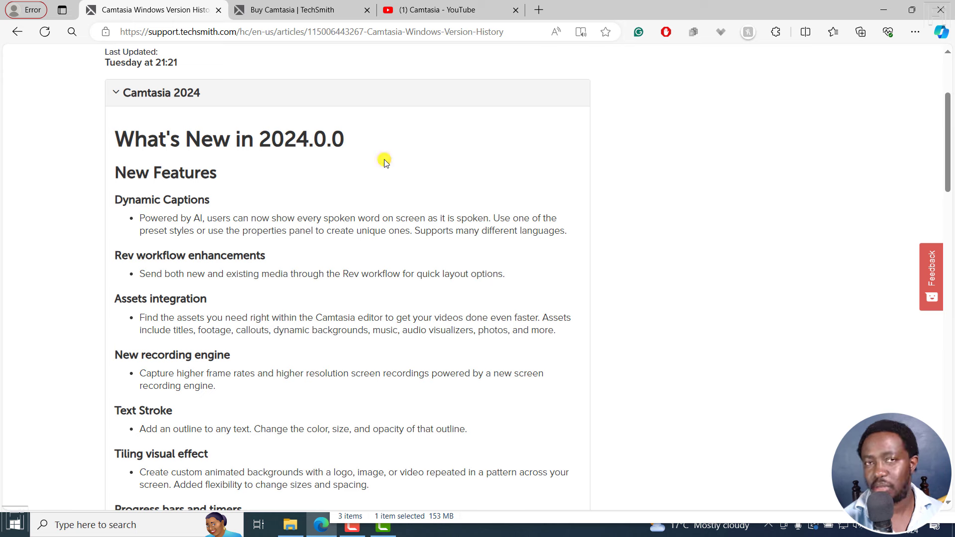